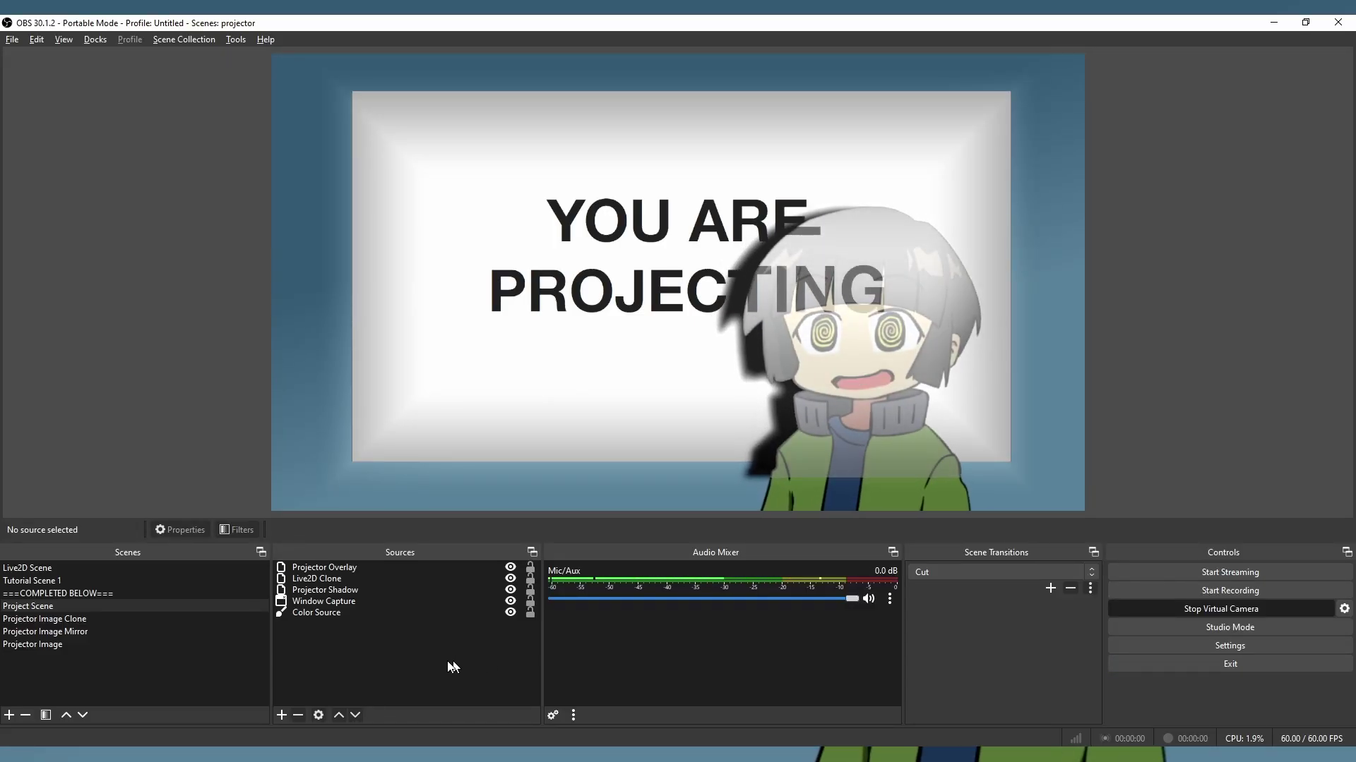
Drag the Live2D Clone in the Project Scene so the character stands at the right of the forum page.
key("F1")
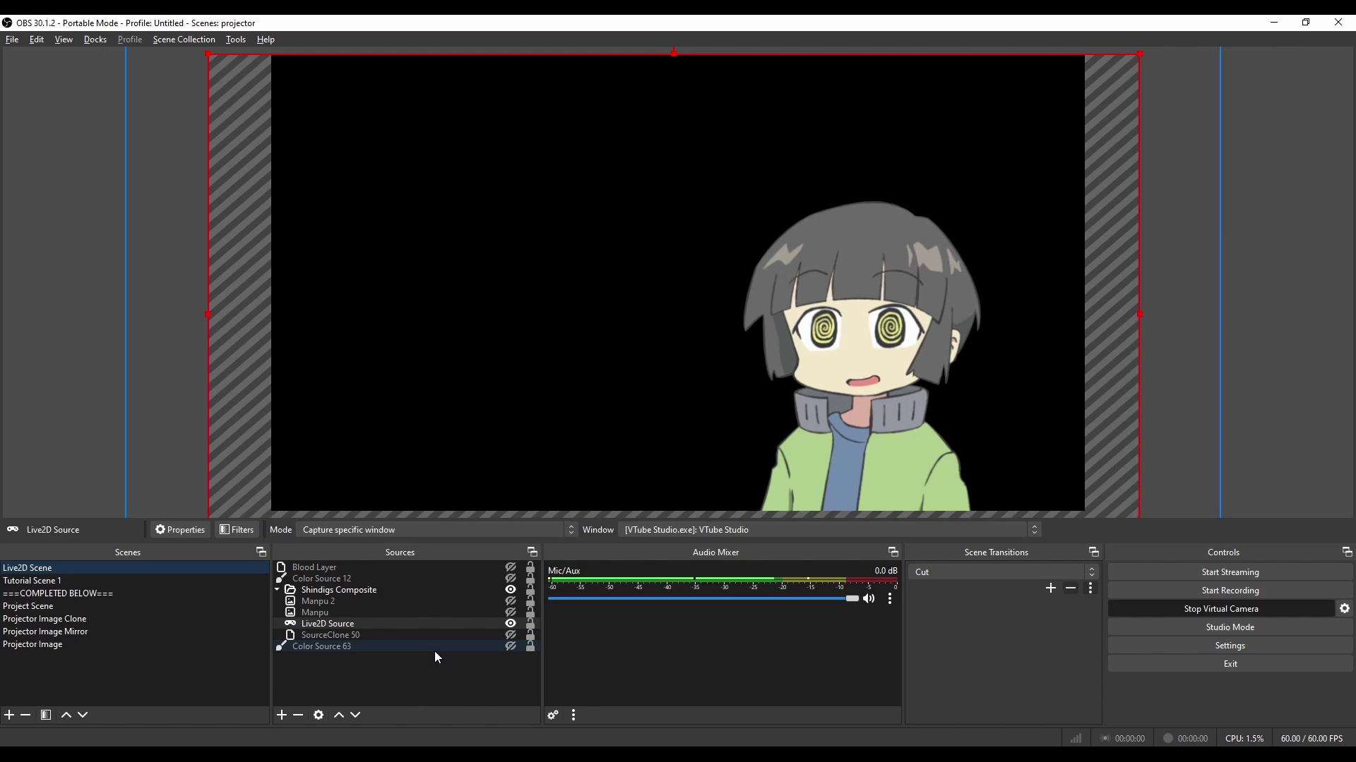
key("F2")
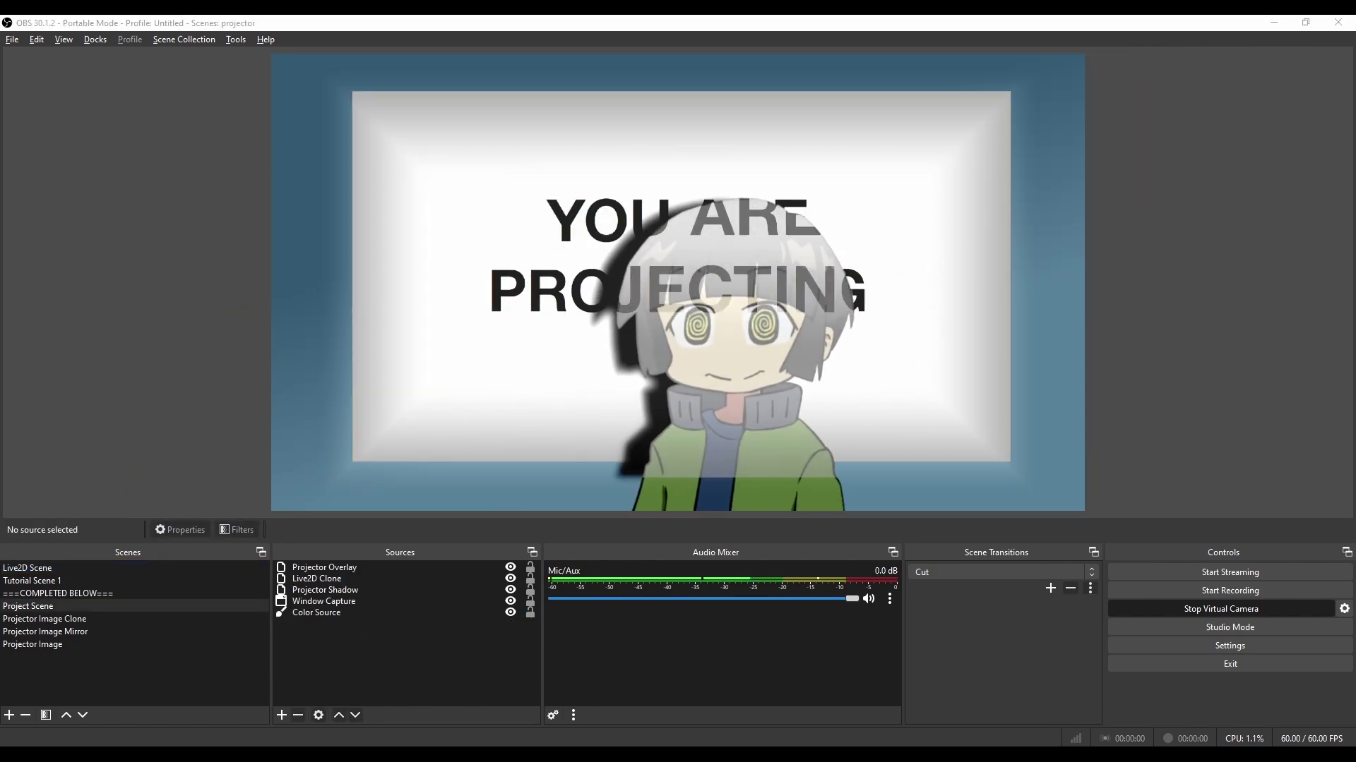
key("alt+Tab")
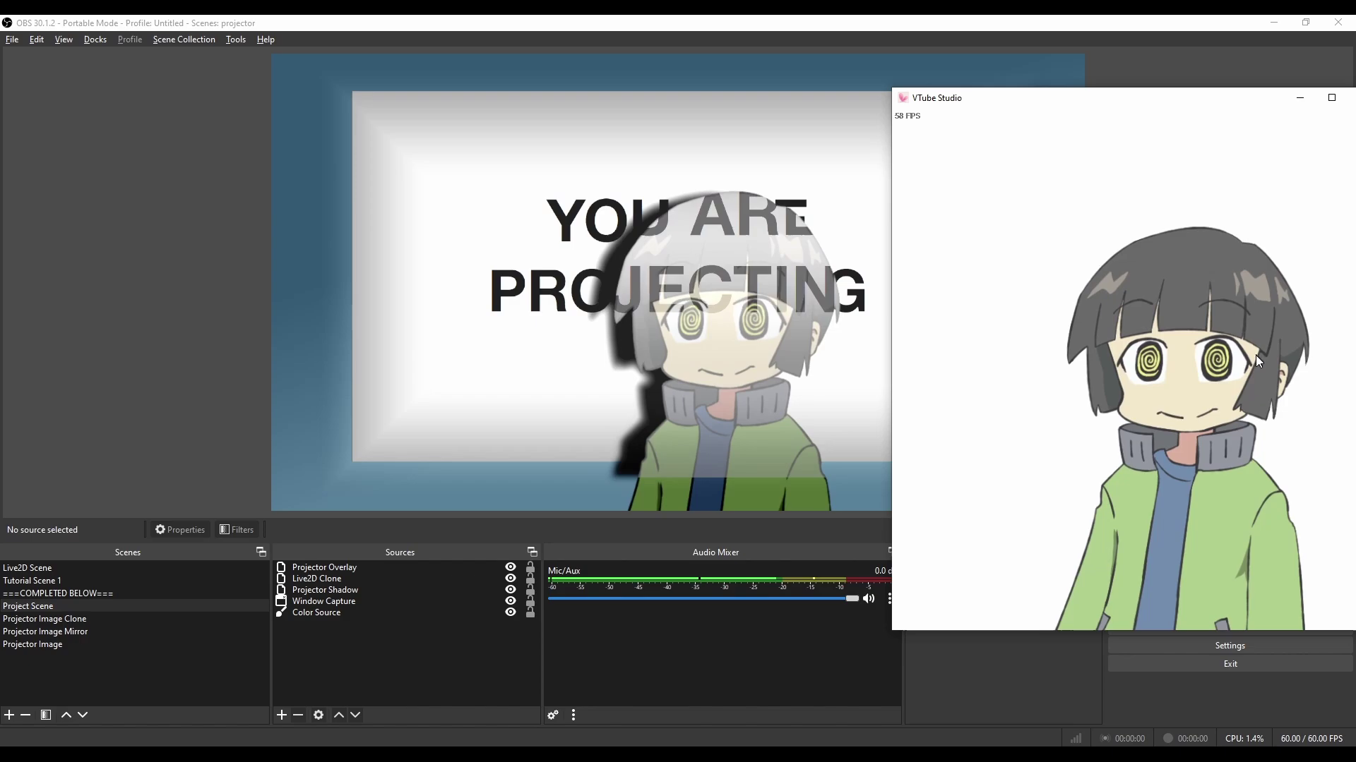
mouse_move(725, 333)
left_mouse_down()
mouse_move(587, 302)
mouse_move(831, 241)
mouse_move(596, 325)
mouse_move(924, 254)
mouse_move(596, 284)
mouse_move(925, 380)
mouse_move(720, 339)
left_mouse_up()
left_click(85, 569)
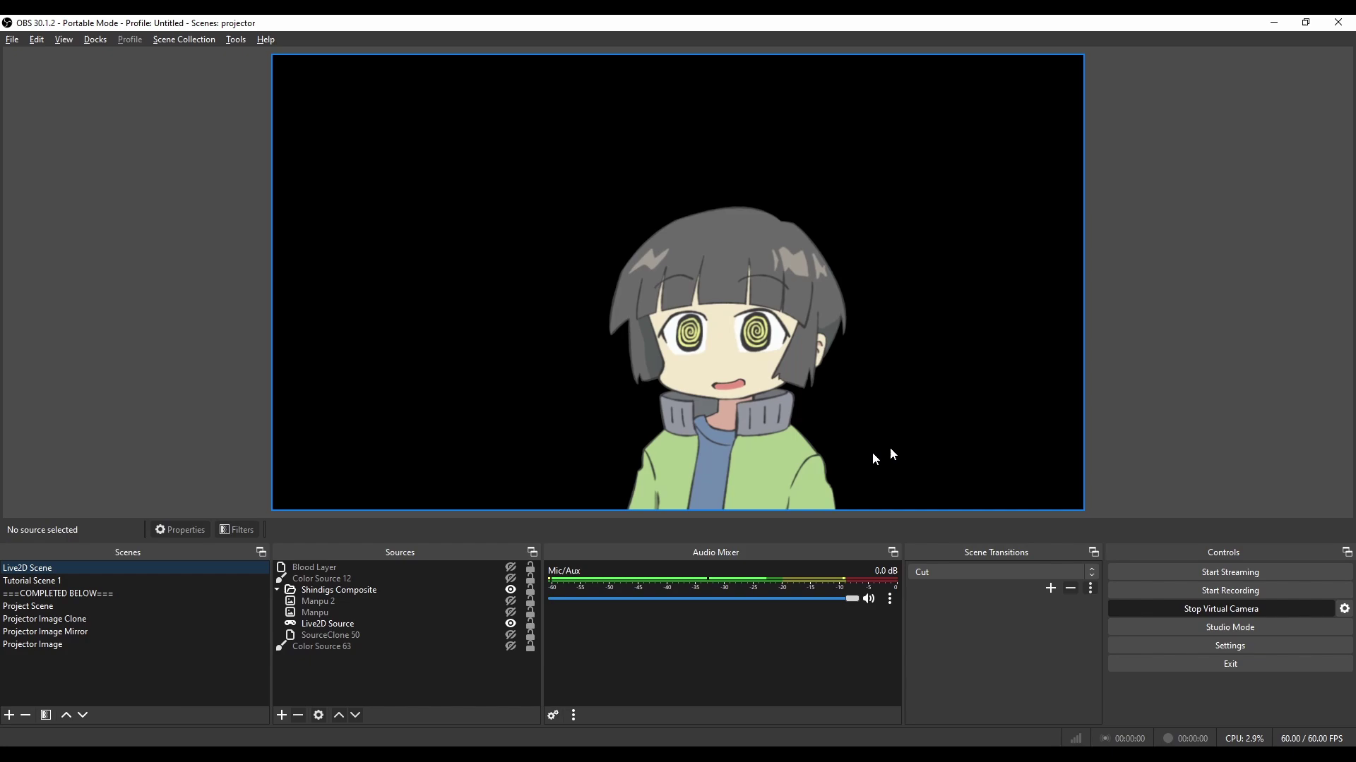
left_click(29, 606)
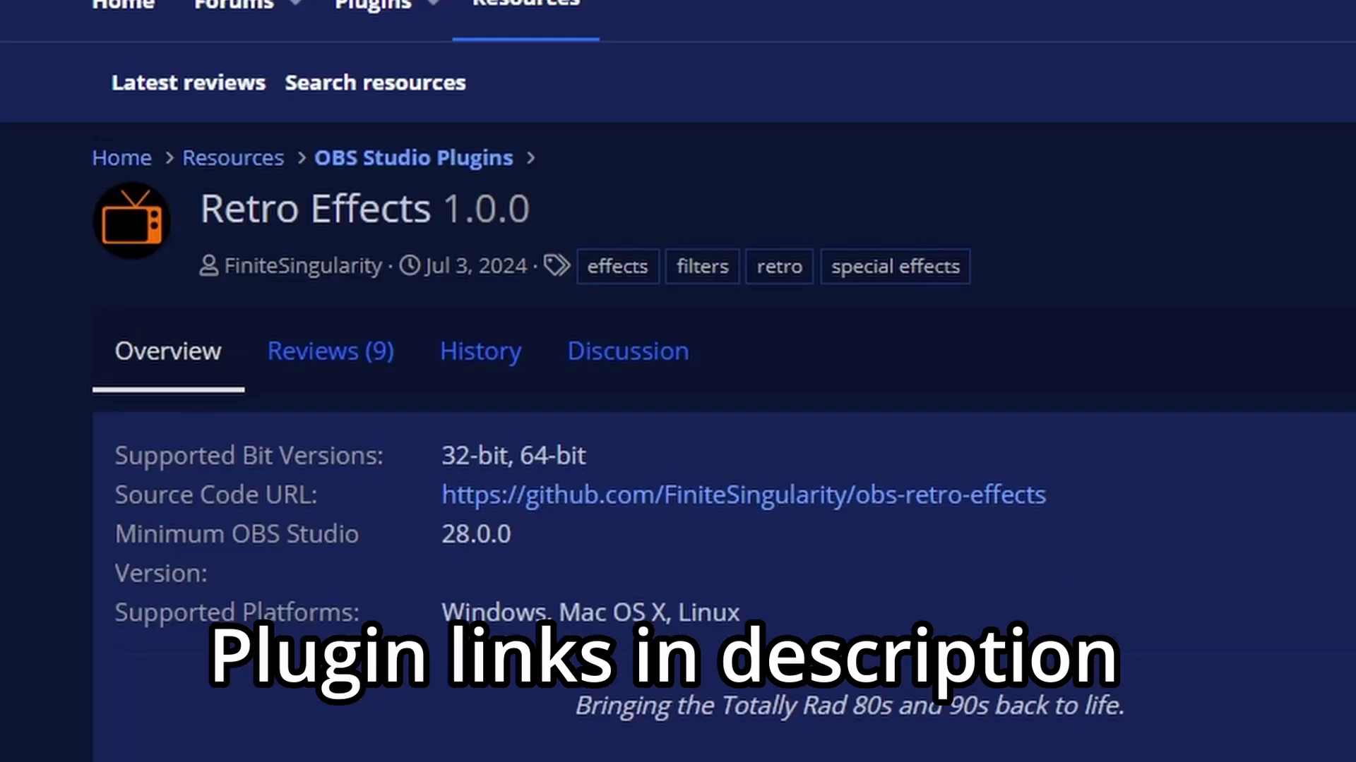
Scroll the Retro Effects page past Chromatic Aberration and Dither down to the CRT section.
scroll(574, 381, "down", 20)
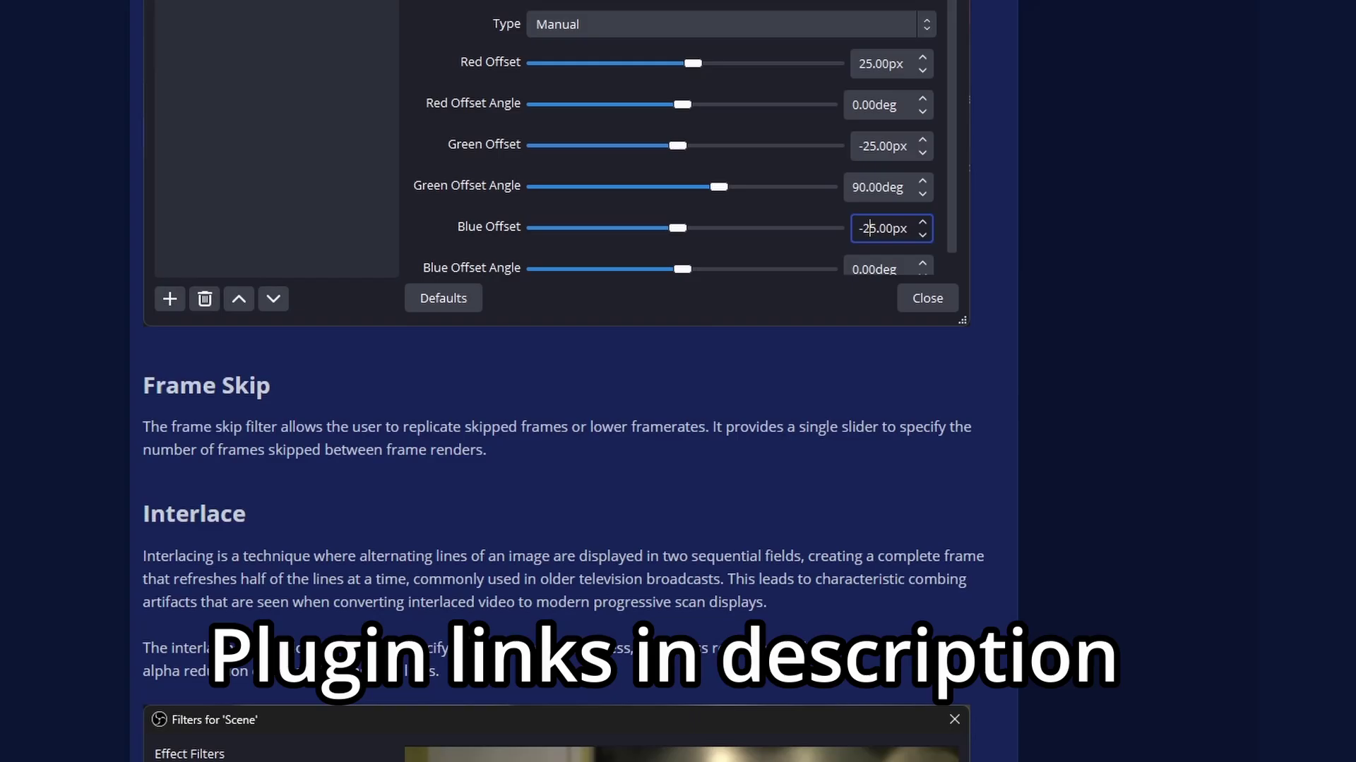
scroll(556, 382, "down", 20)
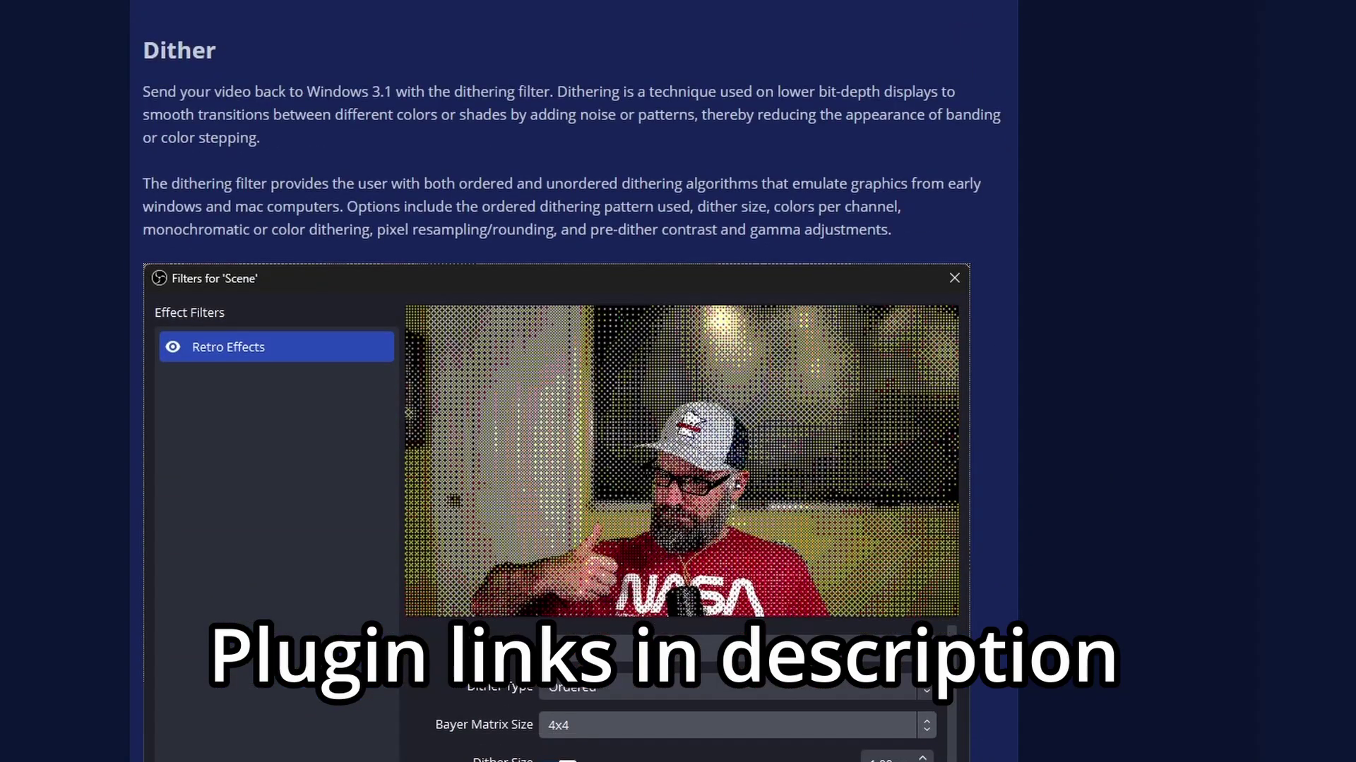
scroll(492, 234, "down", 10)
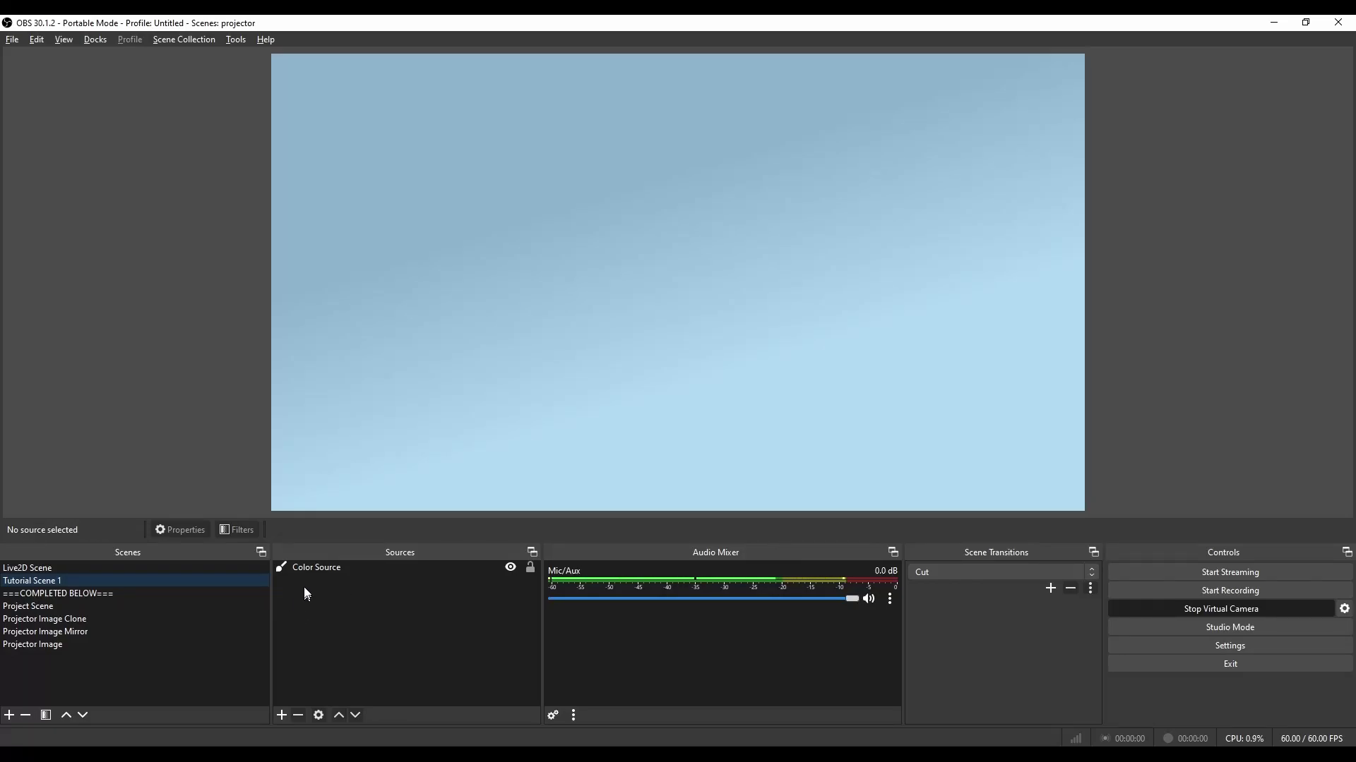
Add a Source Clone of Live2D Scene to Tutorial Scene 1 with audio off and Active Clone on.
right_click(319, 587)
mouse_move(332, 595)
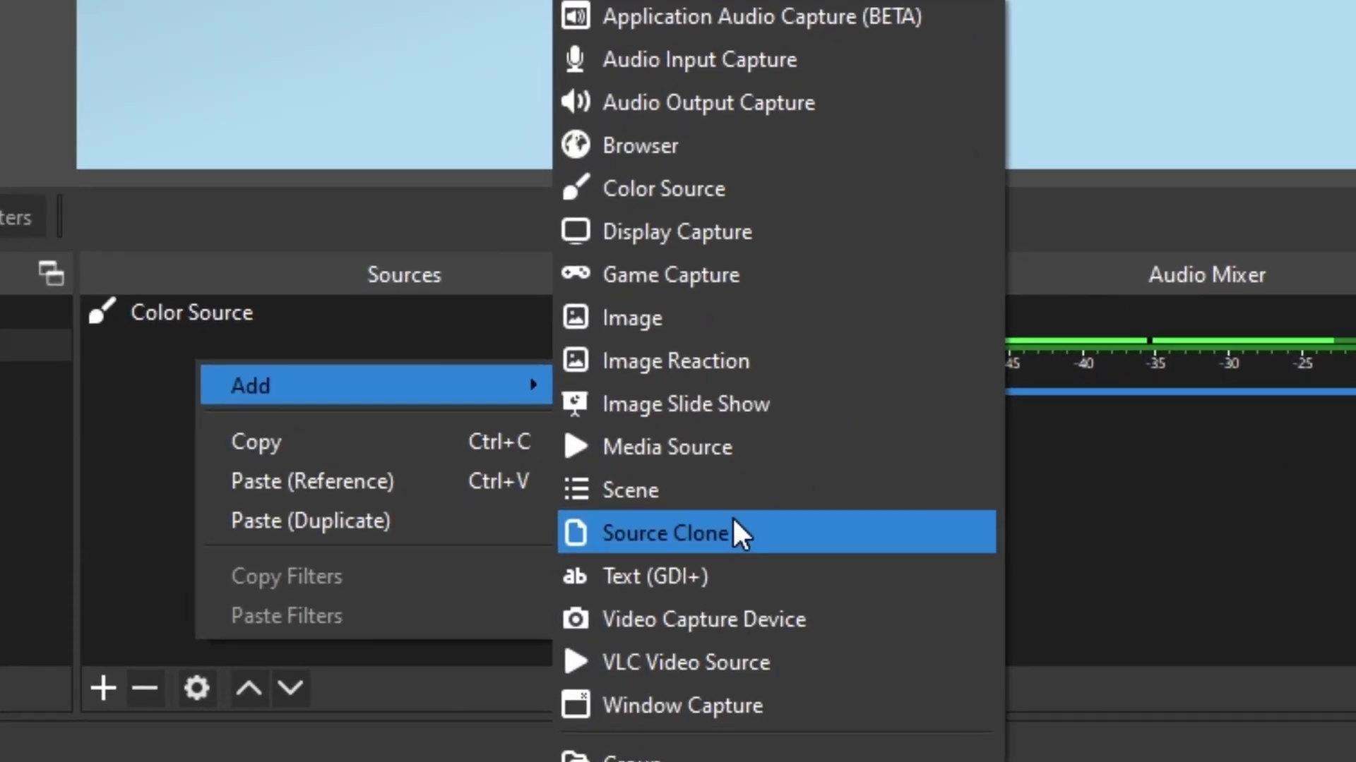
left_click(731, 515)
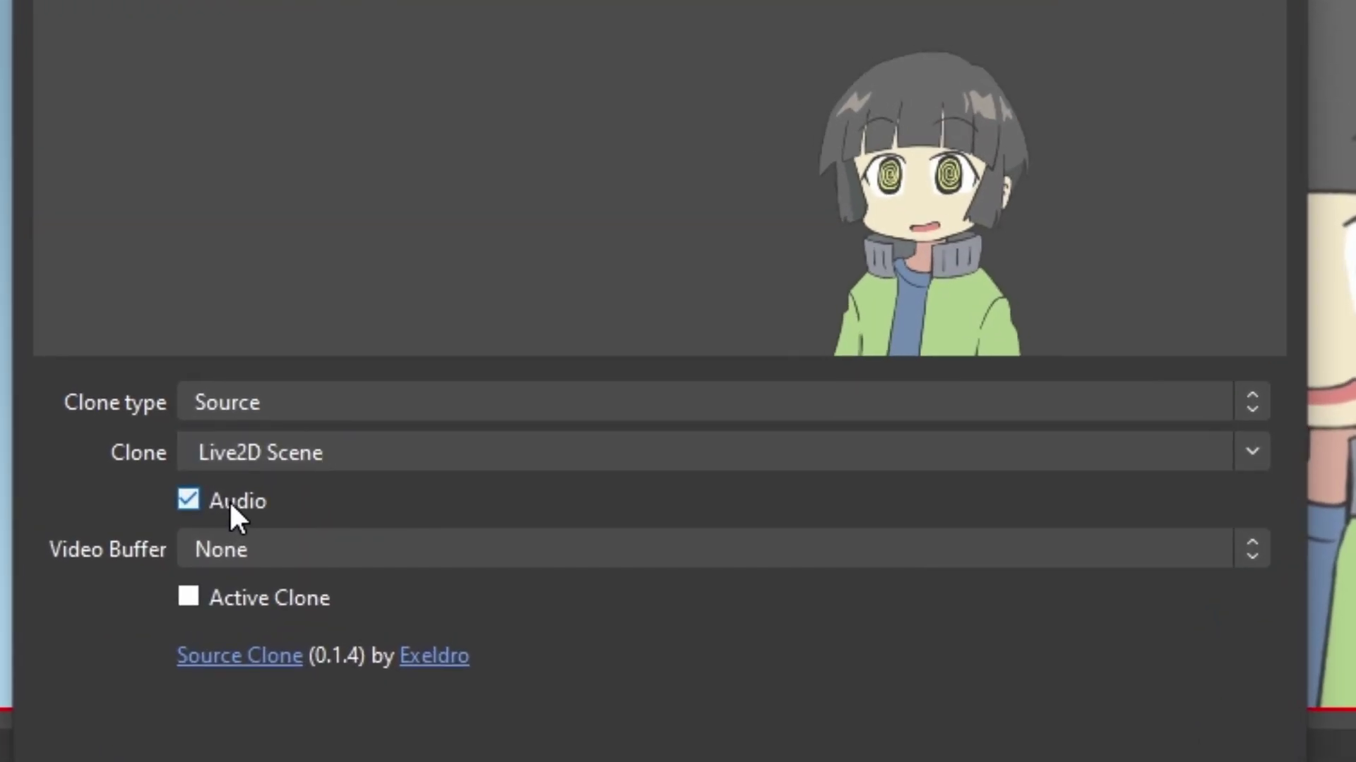
left_click(502, 430)
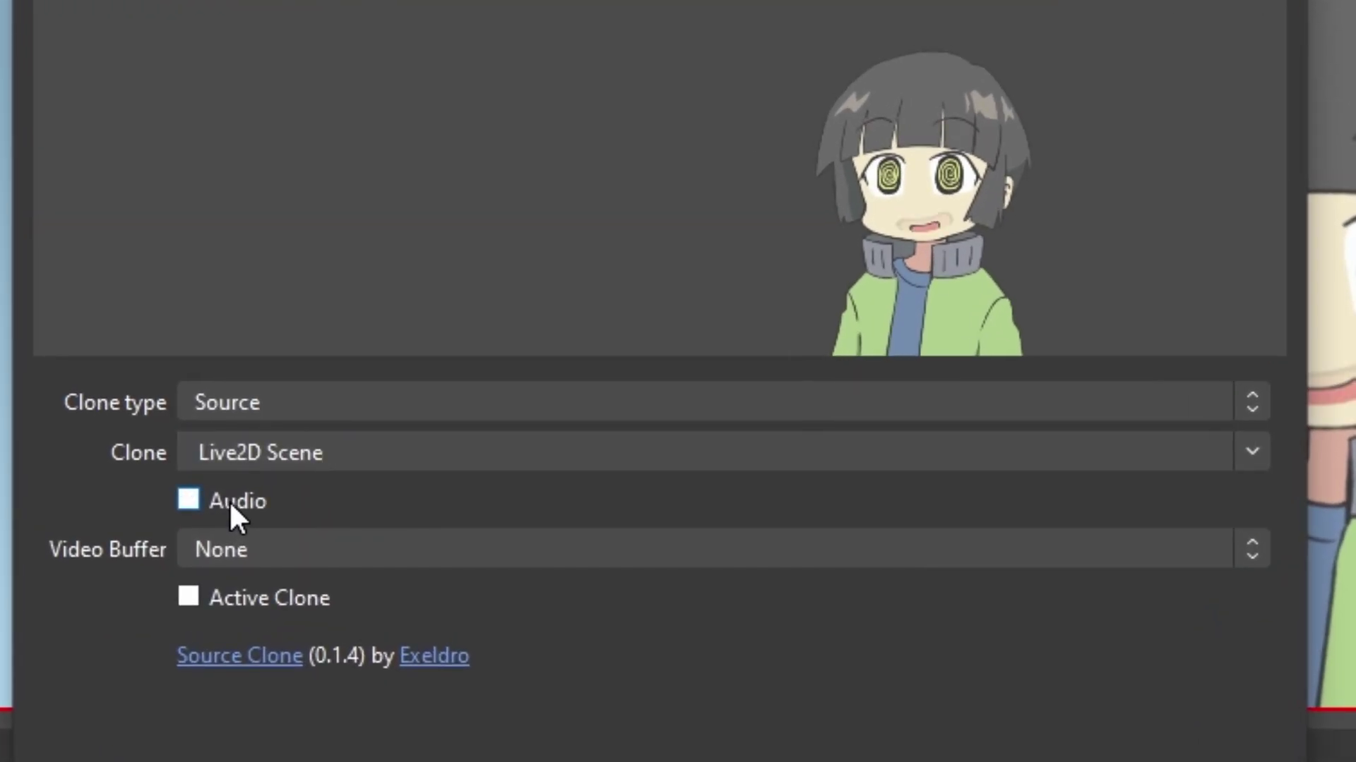
left_click(254, 599)
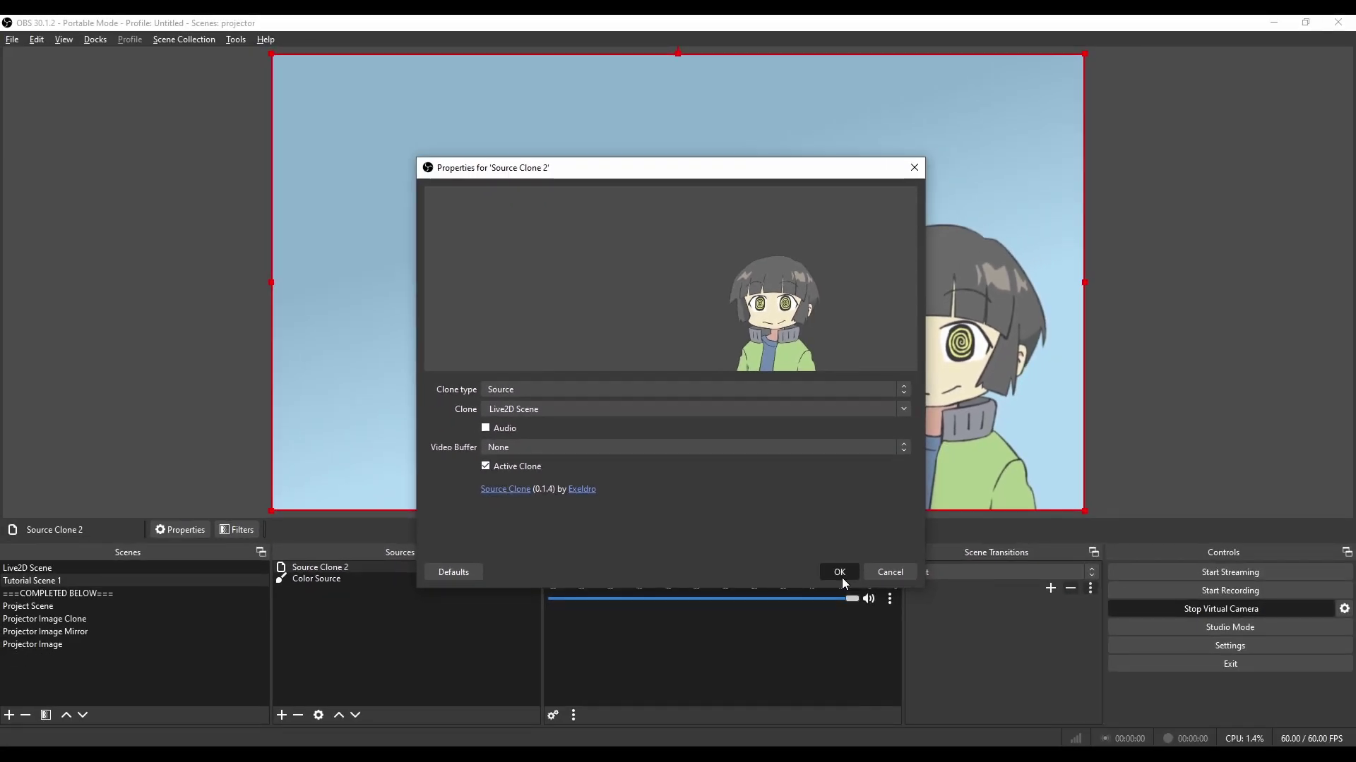
left_click(903, 646)
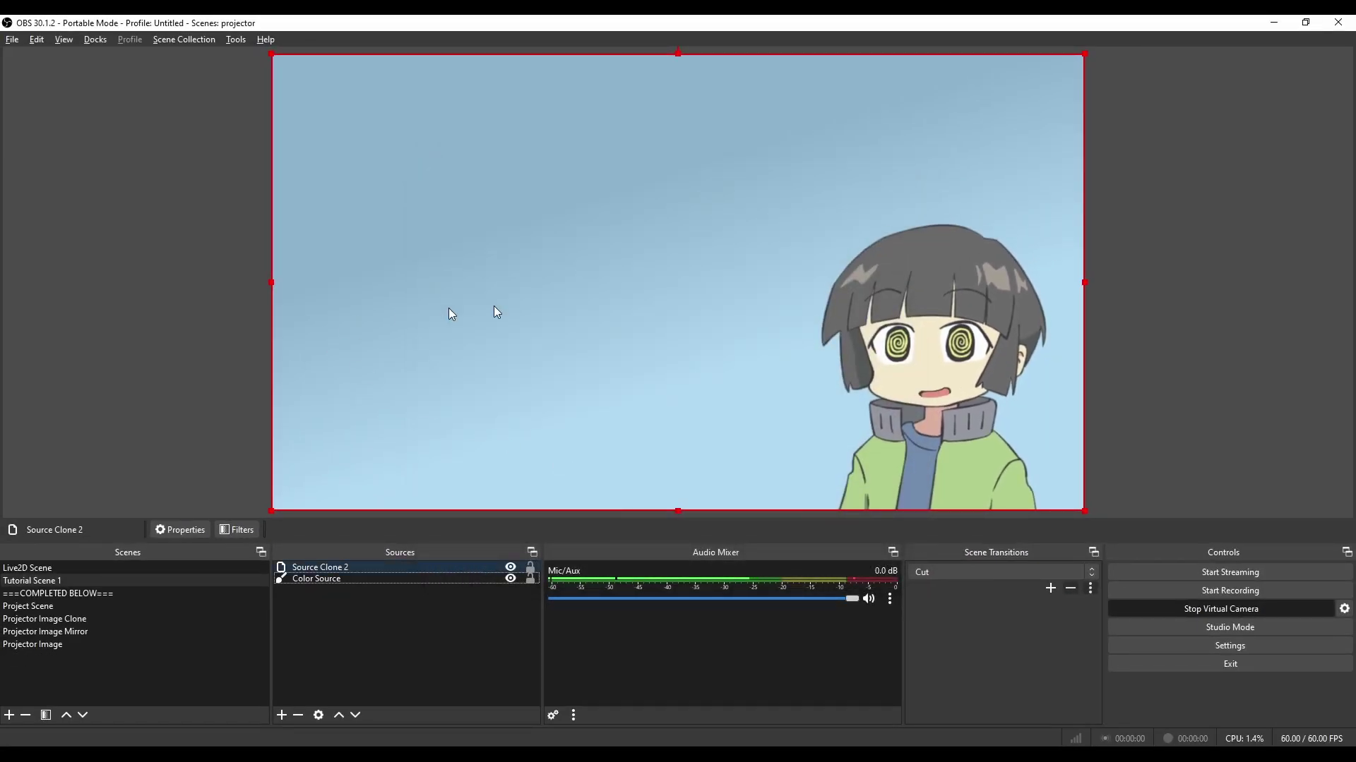
left_click(111, 571)
left_click(99, 581)
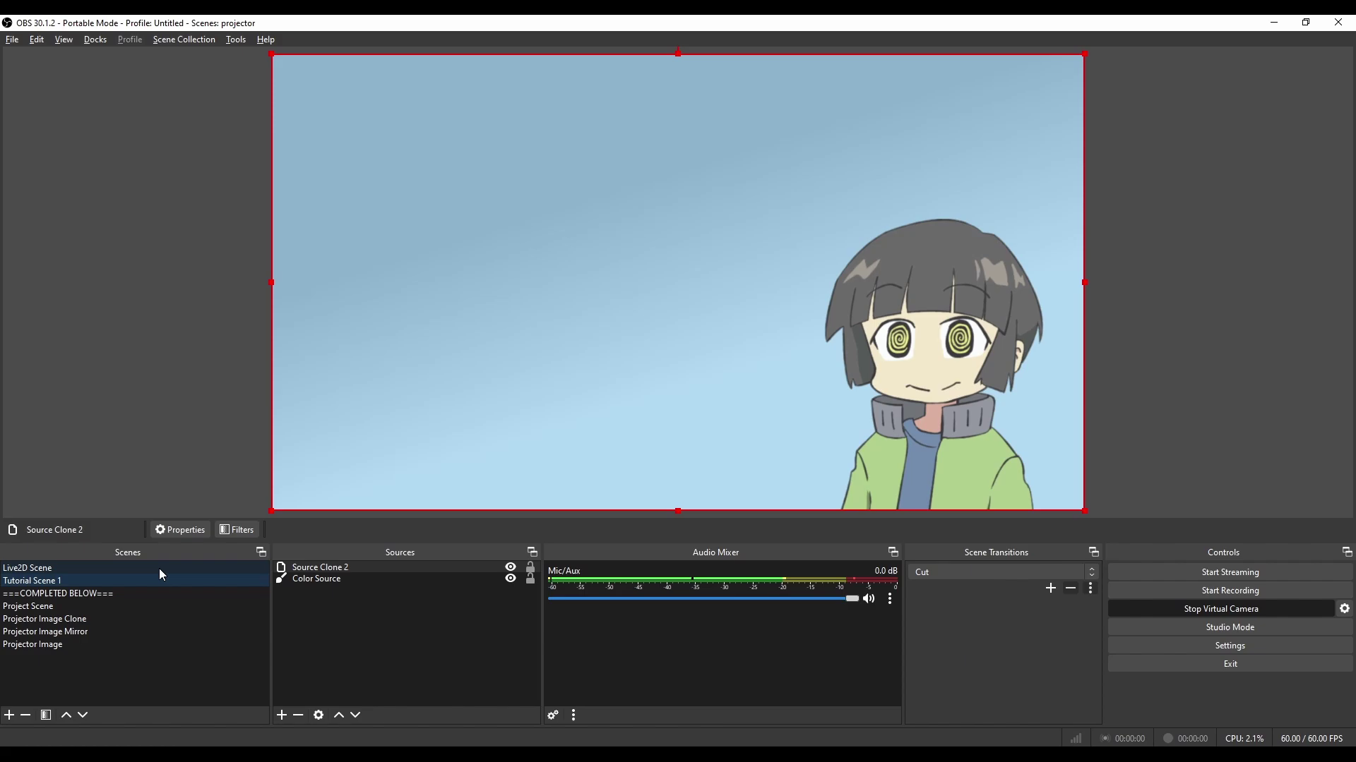
Rename the new clone source to 'Live2D Scene Clone'.
right_click(392, 568)
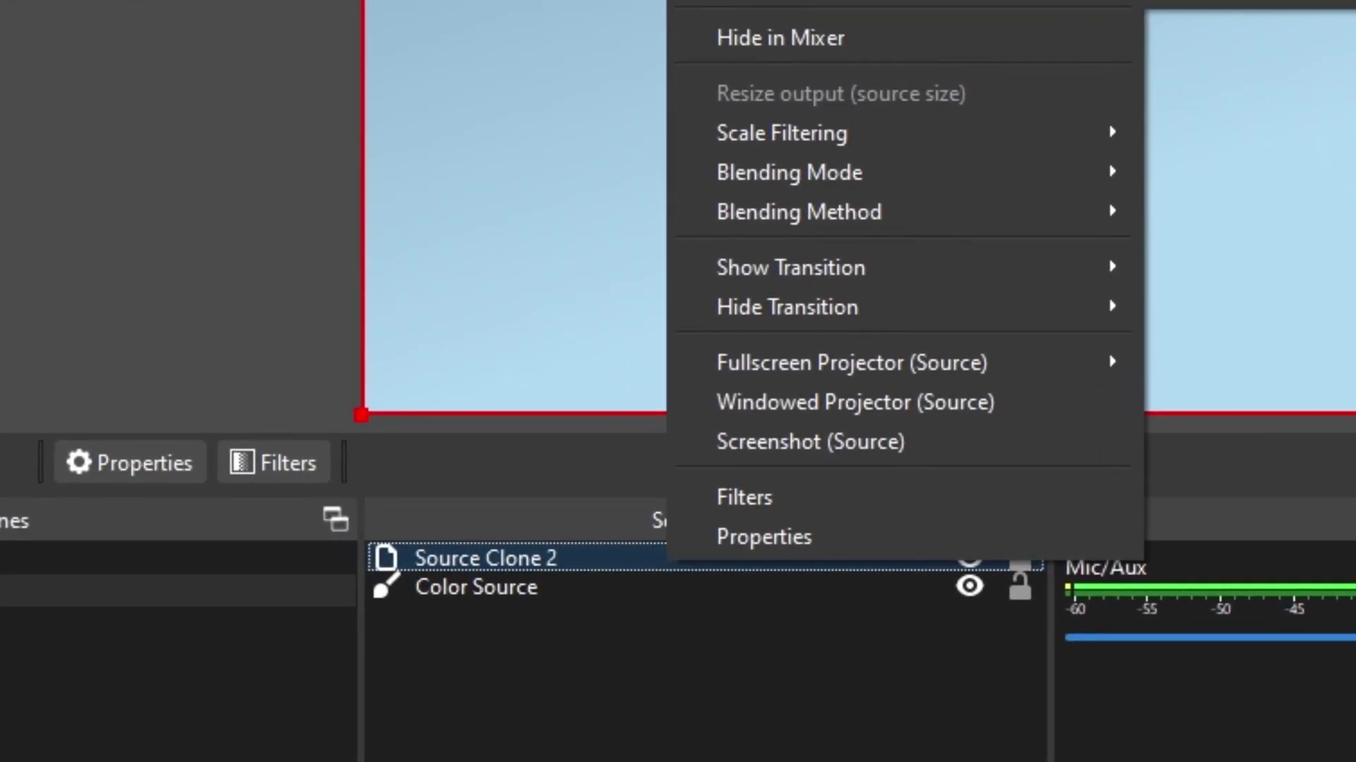
key("F2")
type("Live2D Scene Clone")
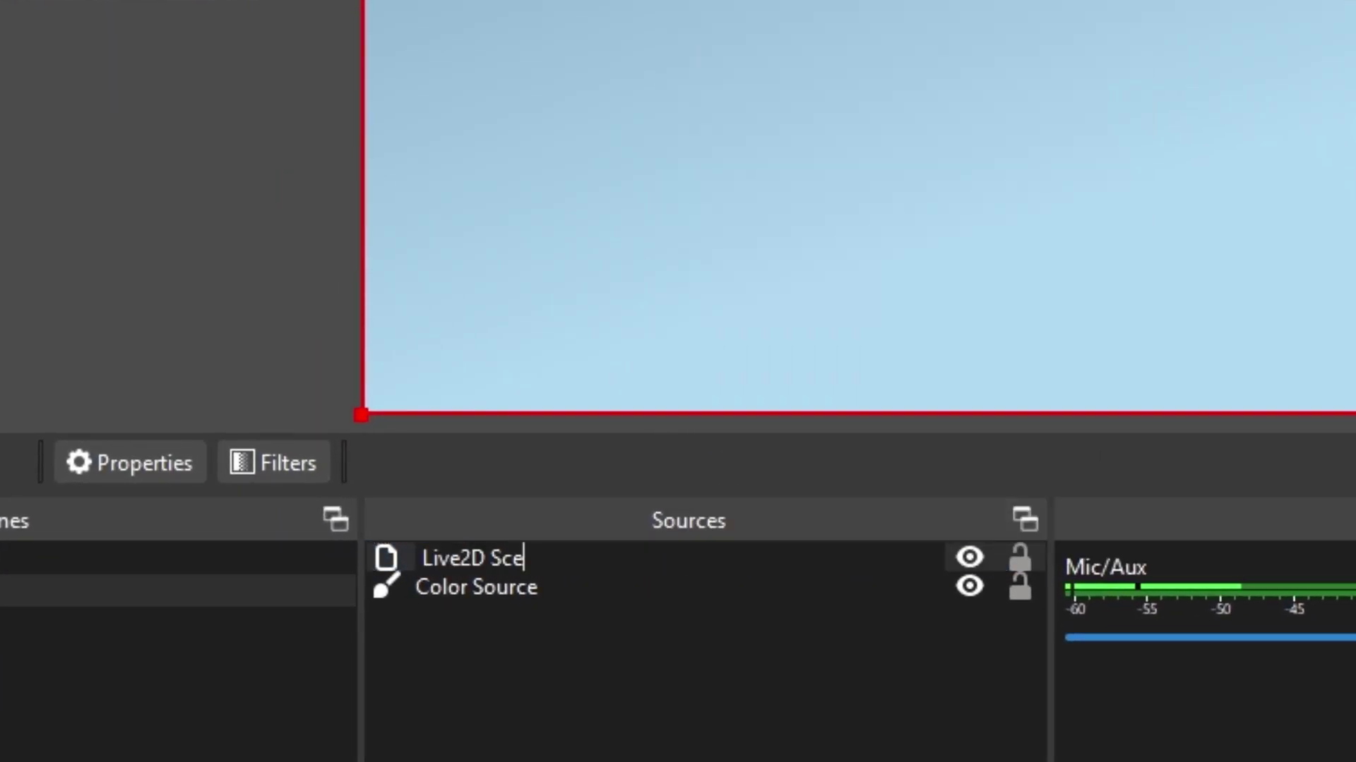
key("Return")
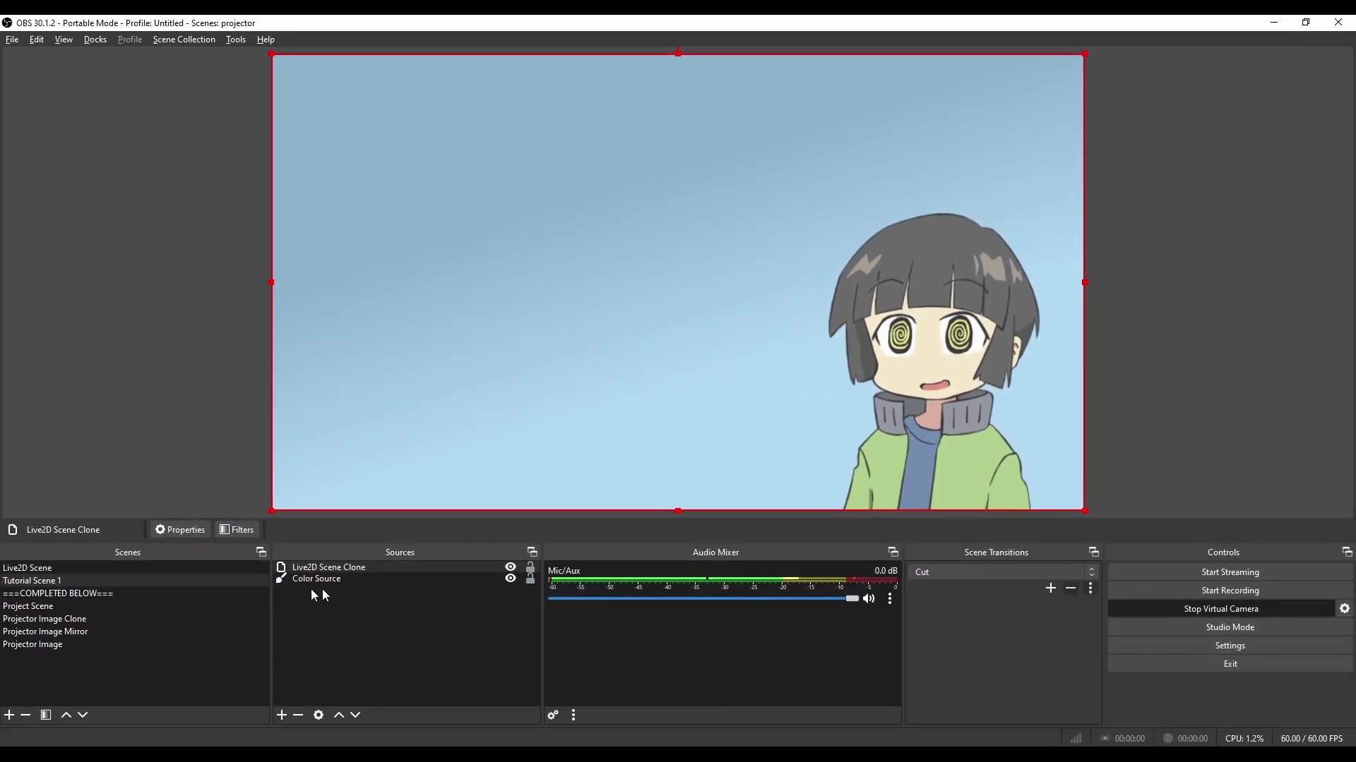
Create a new scene named 'Projector Image'.
left_click(9, 716)
type("Projector Image")
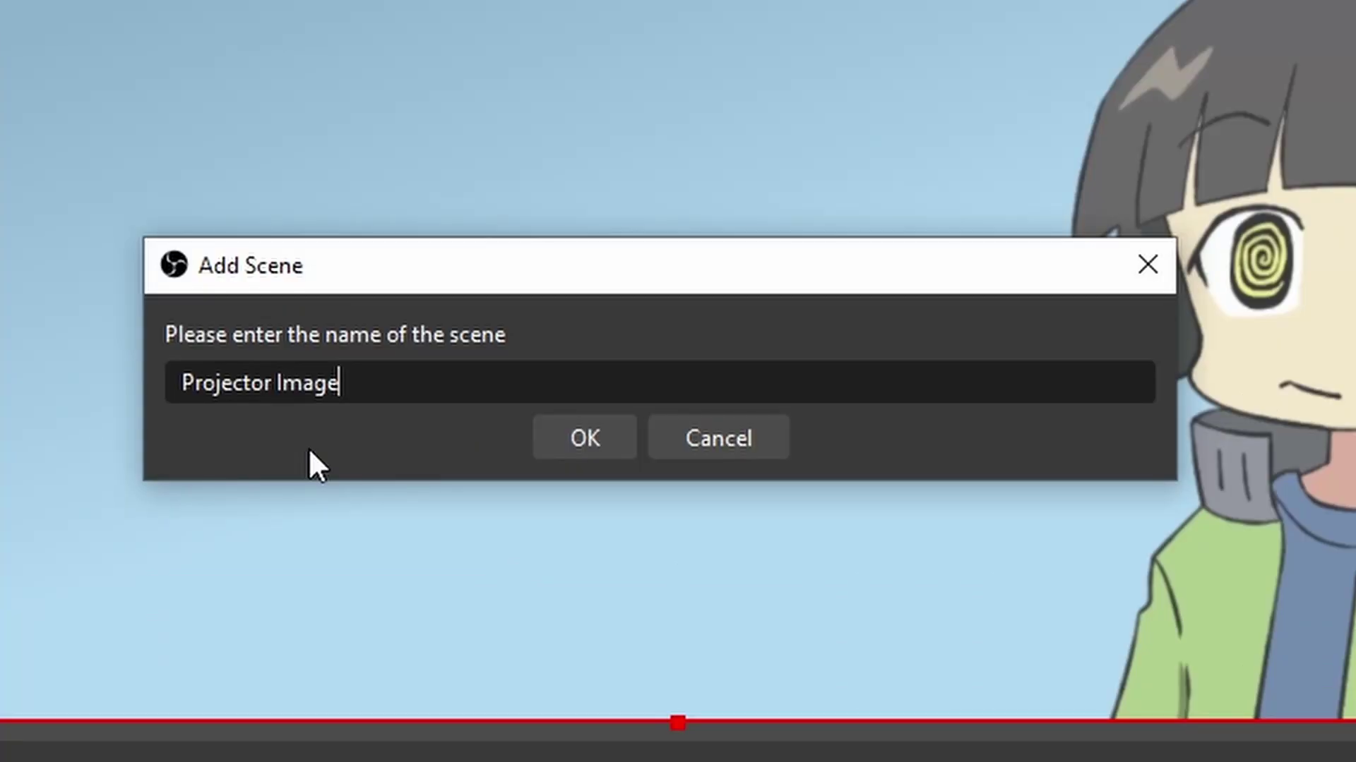
key("Return")
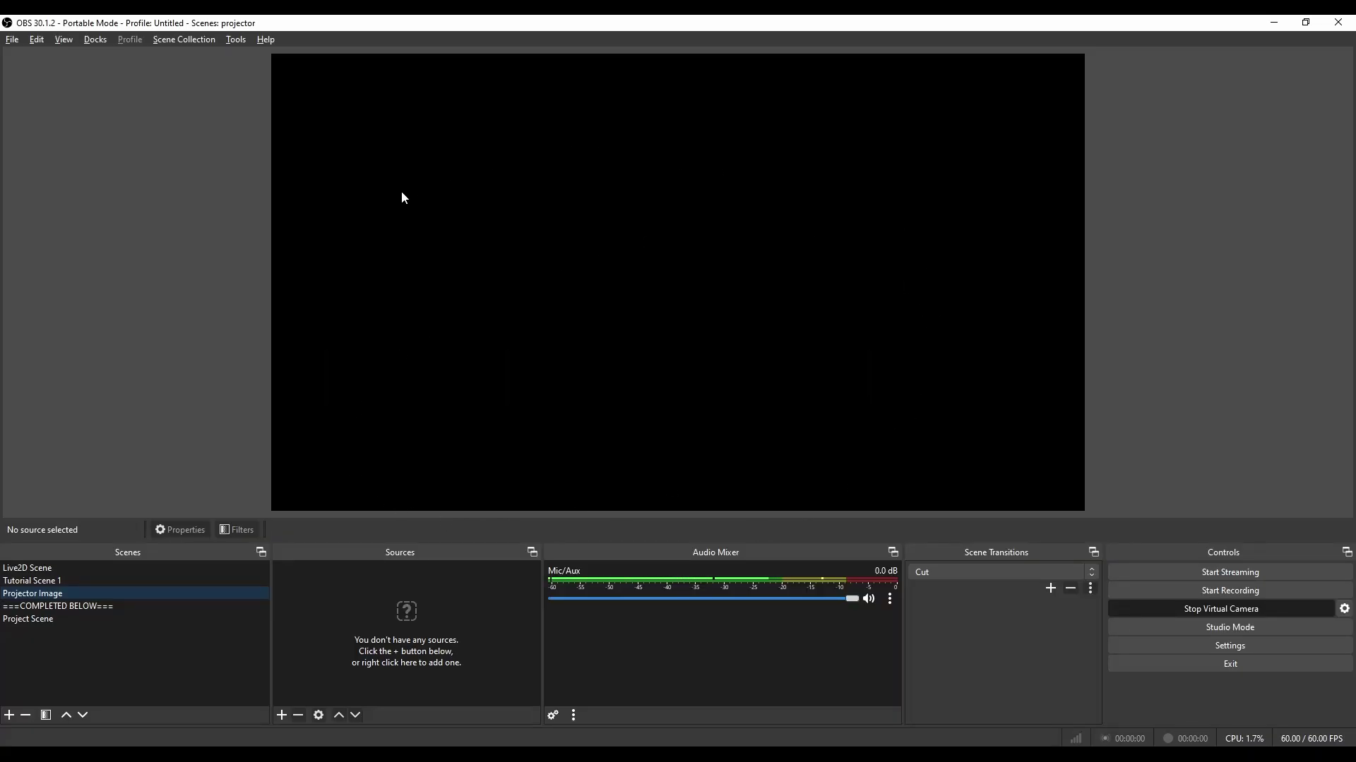
Add a Window Capture of the Chrome forum window, shrink it and centre it on the canvas.
right_click(390, 644)
mouse_move(416, 629)
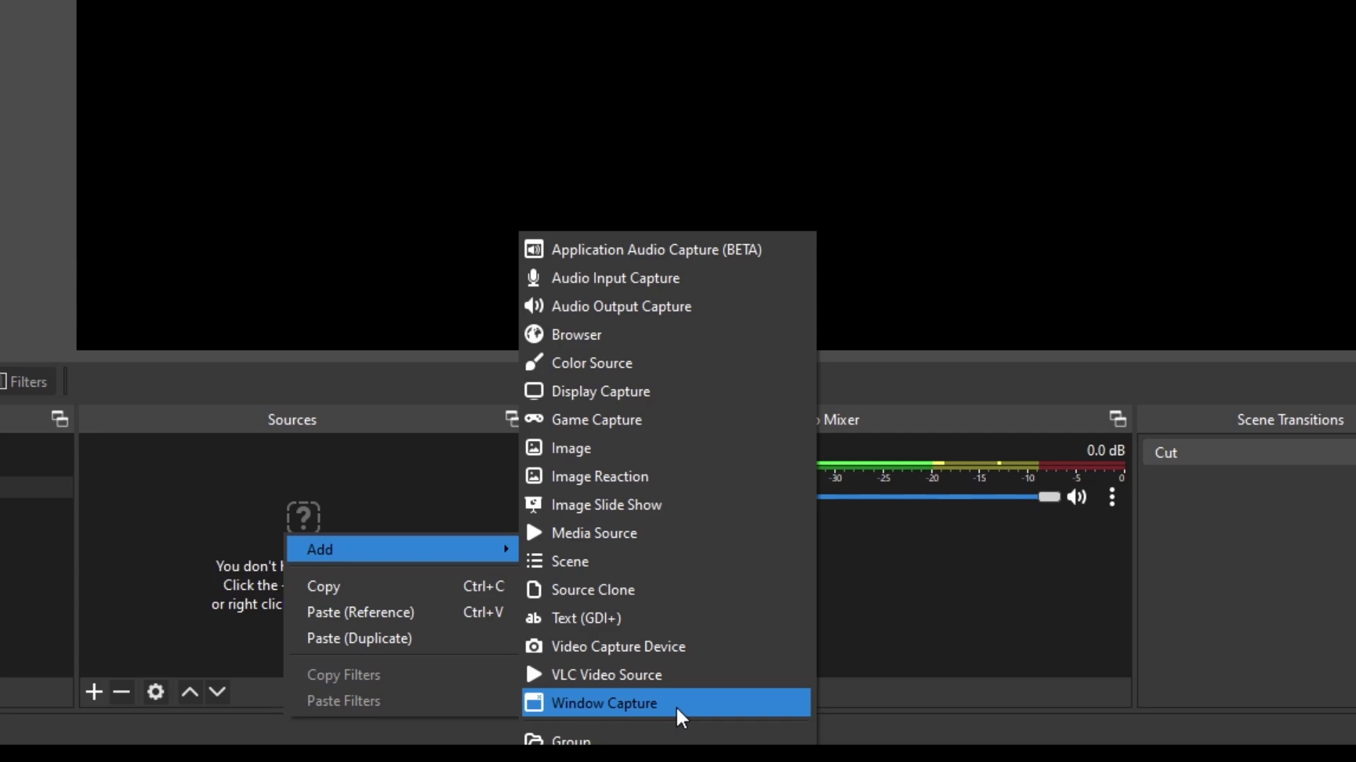
left_click(677, 706)
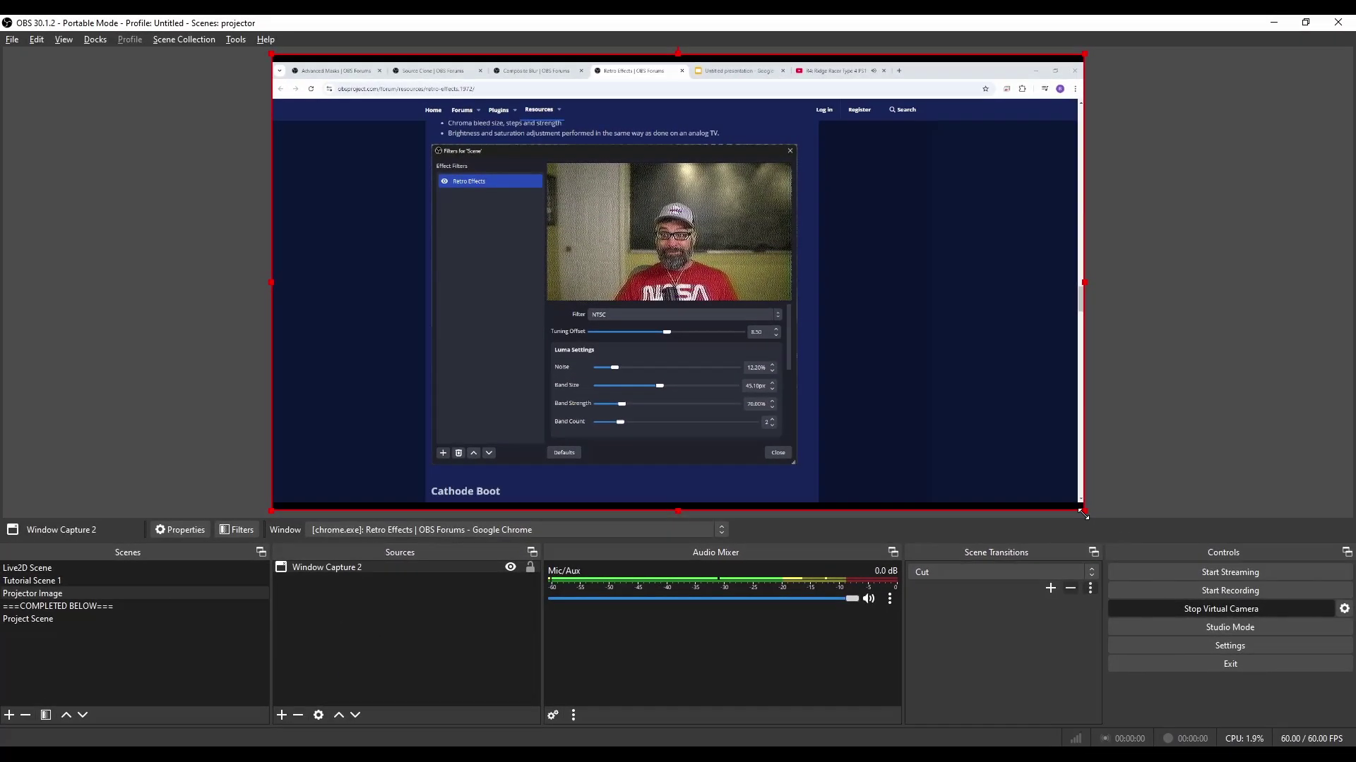
left_click_drag(1084, 513, 739, 349)
left_click_drag(539, 245, 709, 315)
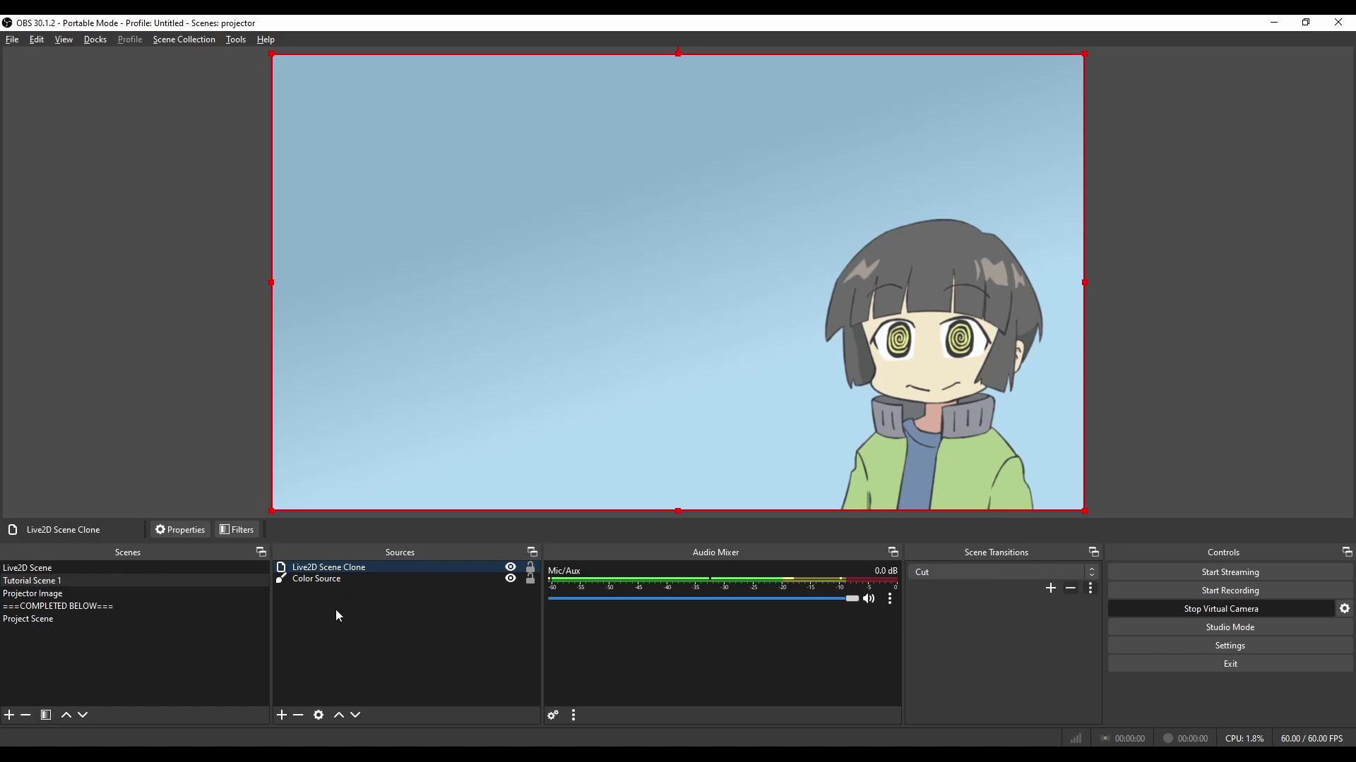
Add a Source Clone of Projector Image to Tutorial Scene 1.
right_click(339, 617)
mouse_move(346, 620)
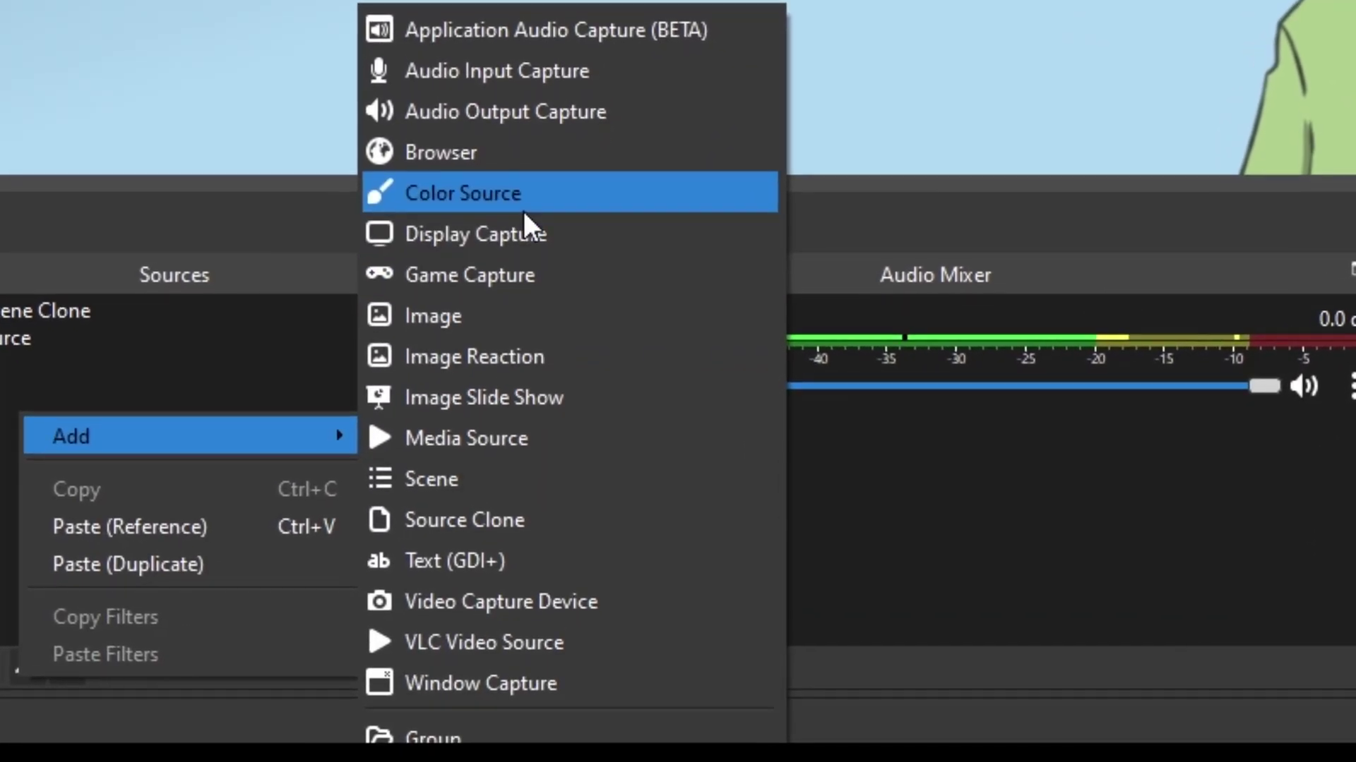
left_click(597, 526)
left_click(915, 88)
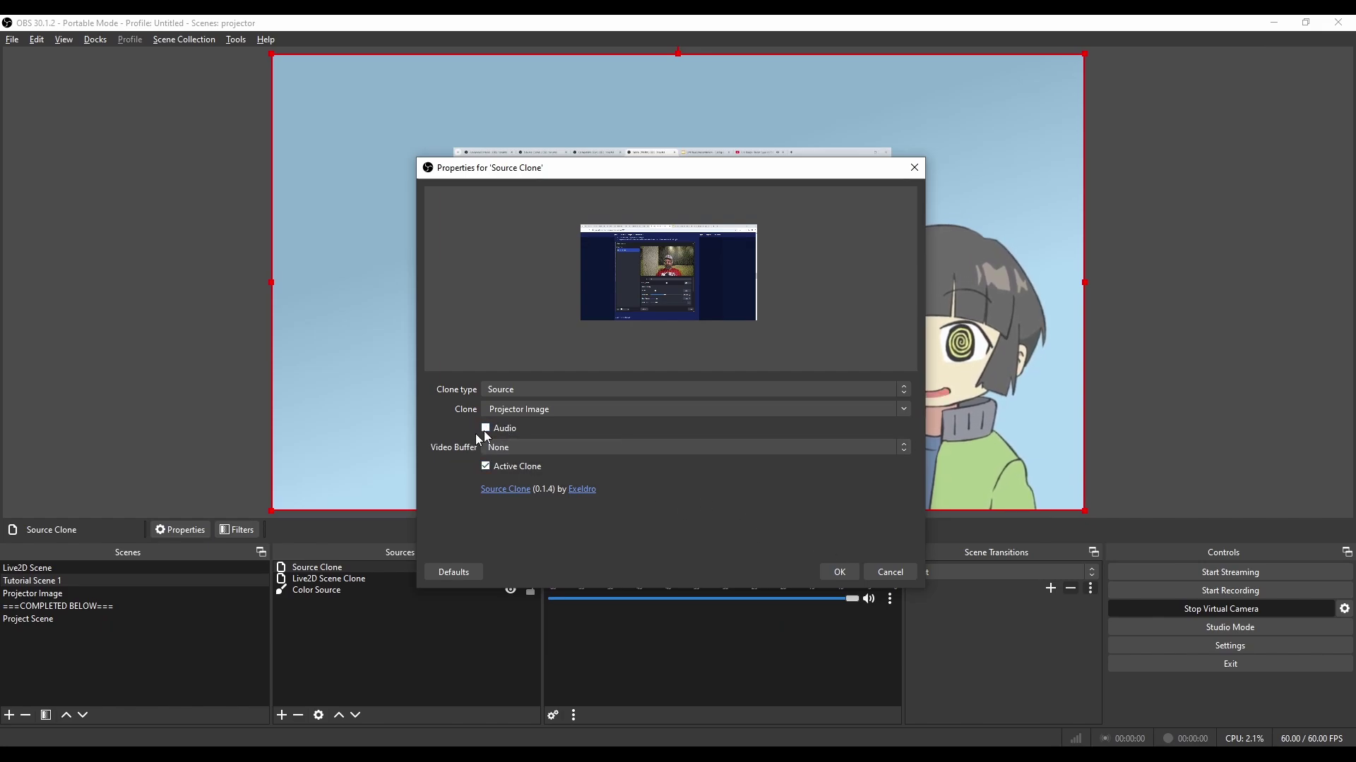
left_click(840, 572)
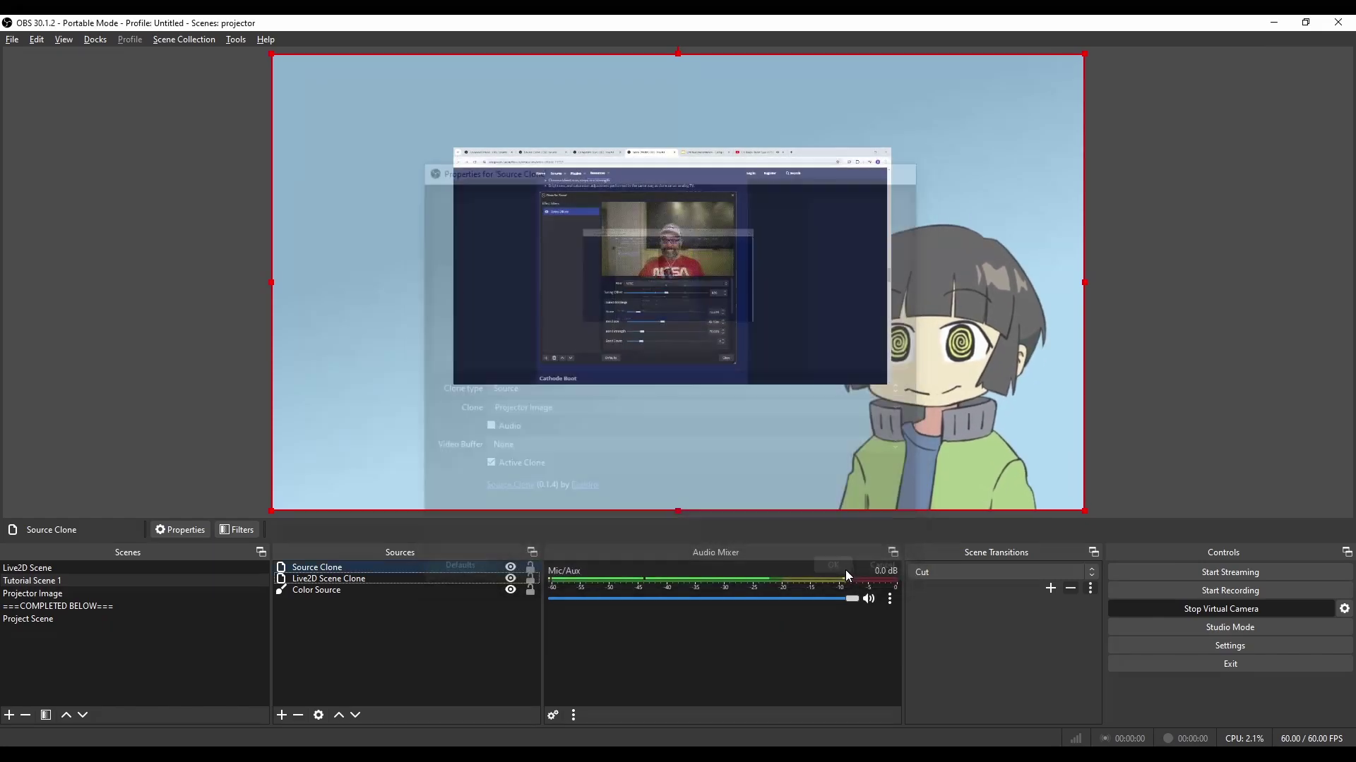
Place the clone beneath Live2D Scene Clone and rename it 'Projector Image Clone'.
left_click_drag(318, 568, 339, 579)
left_click_drag(193, 468, 192, 469)
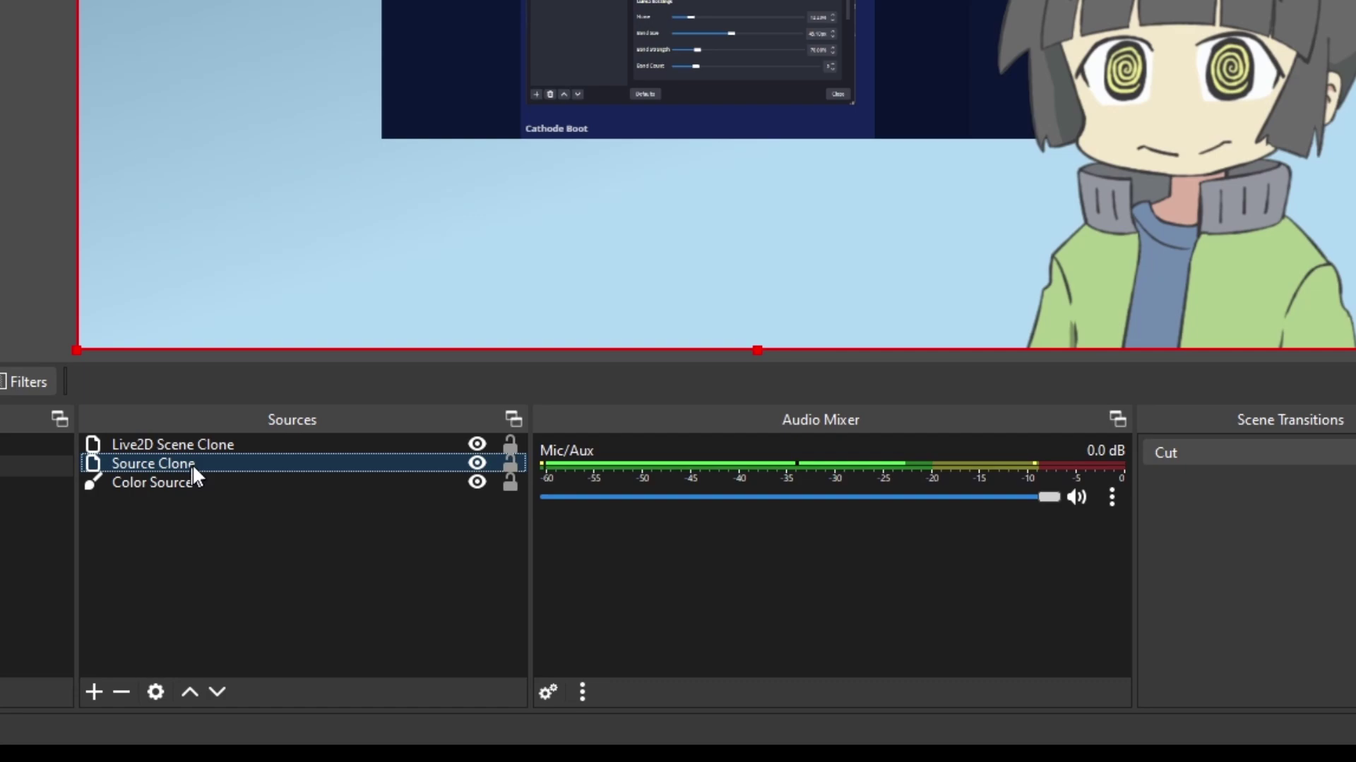
right_click(215, 467)
left_click(360, 5)
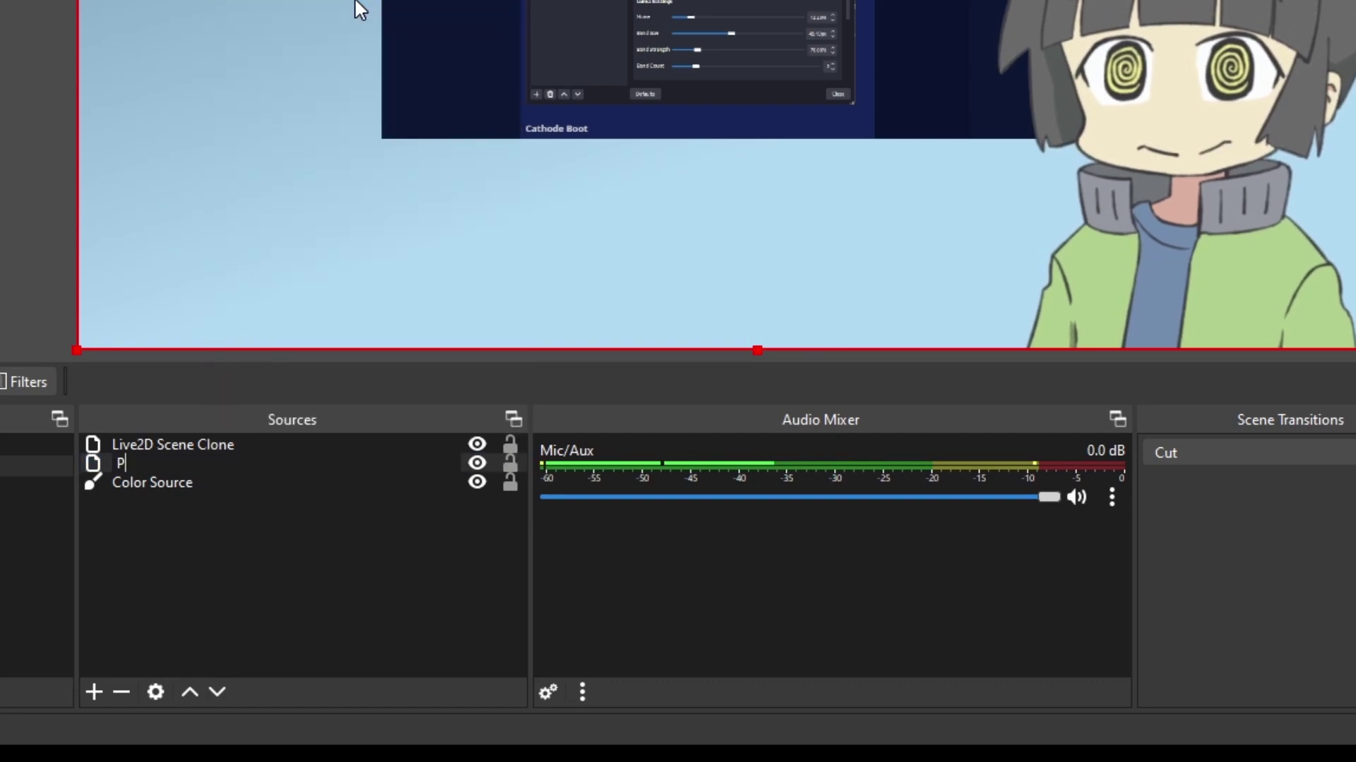
type("Projector Image Clone")
key("Return")
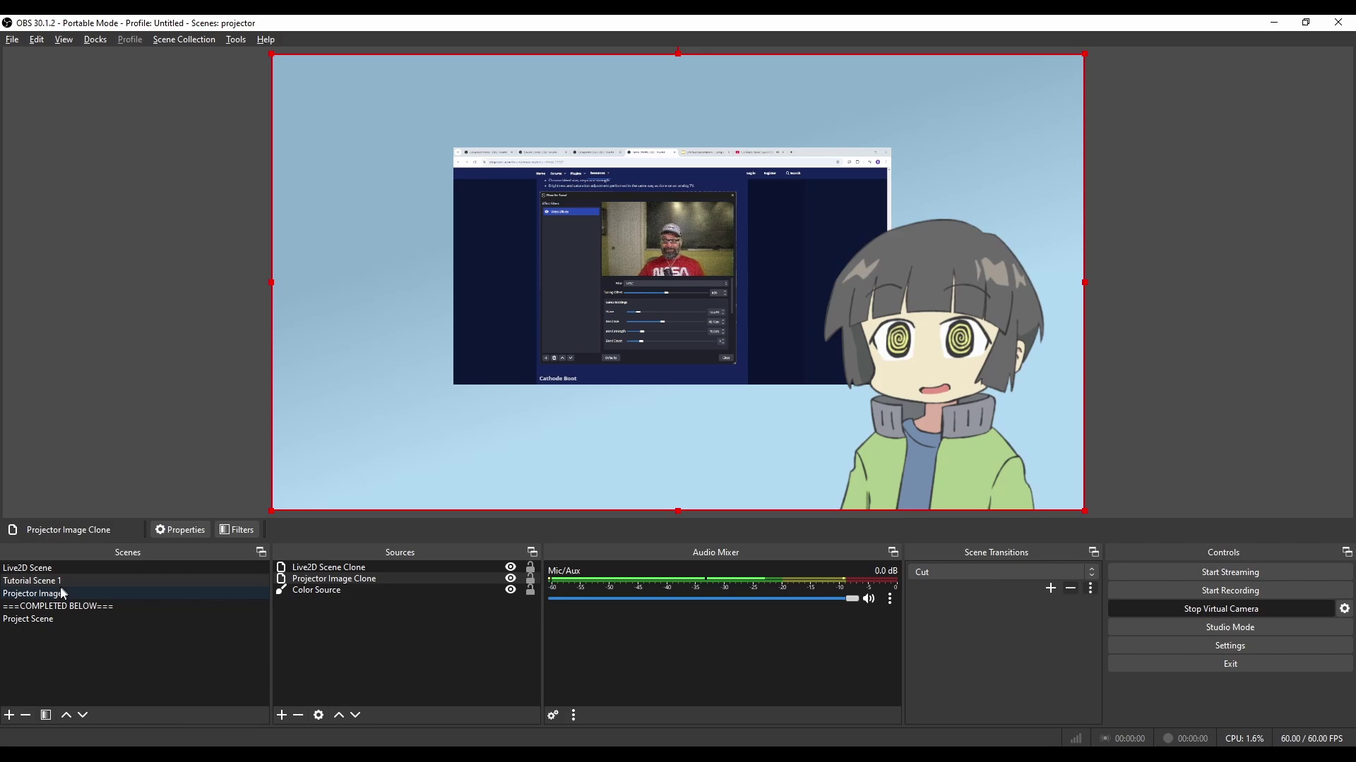
left_click(35, 594)
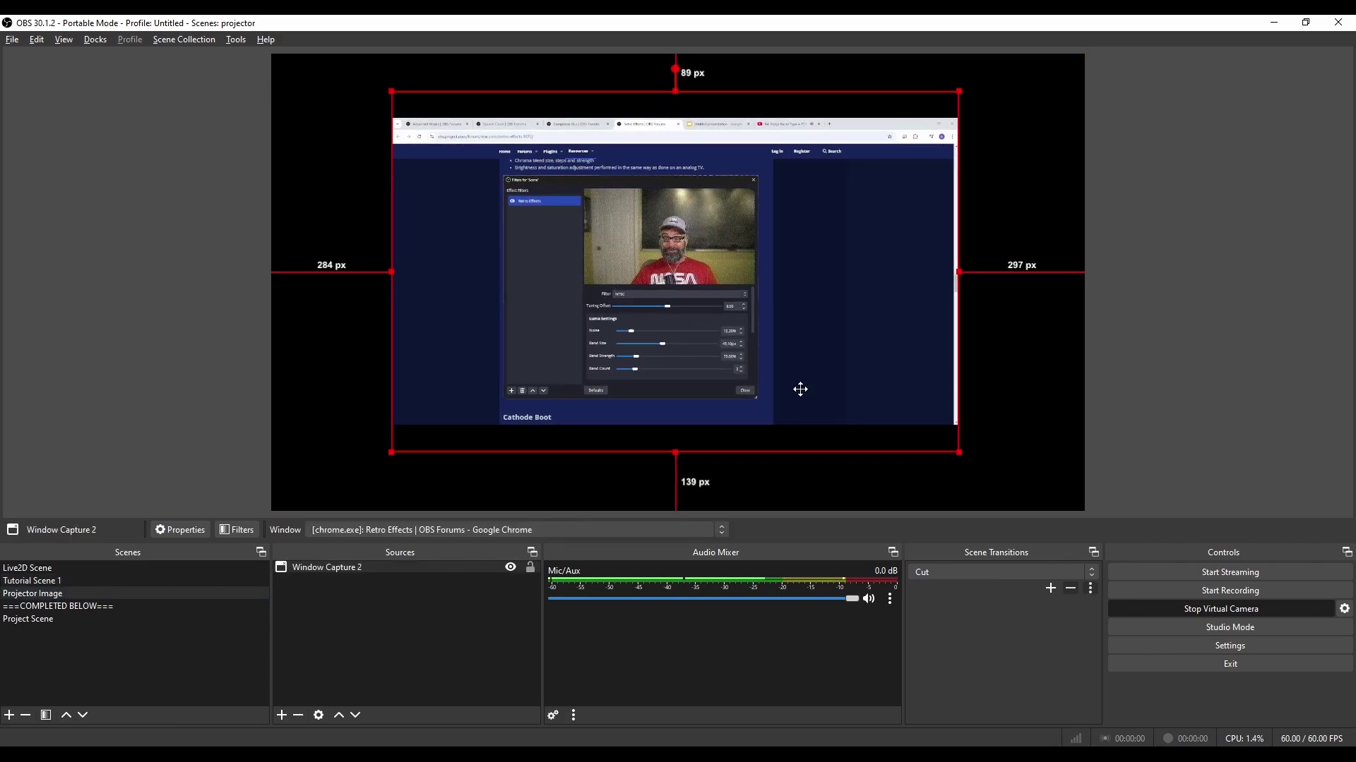
key("Up")
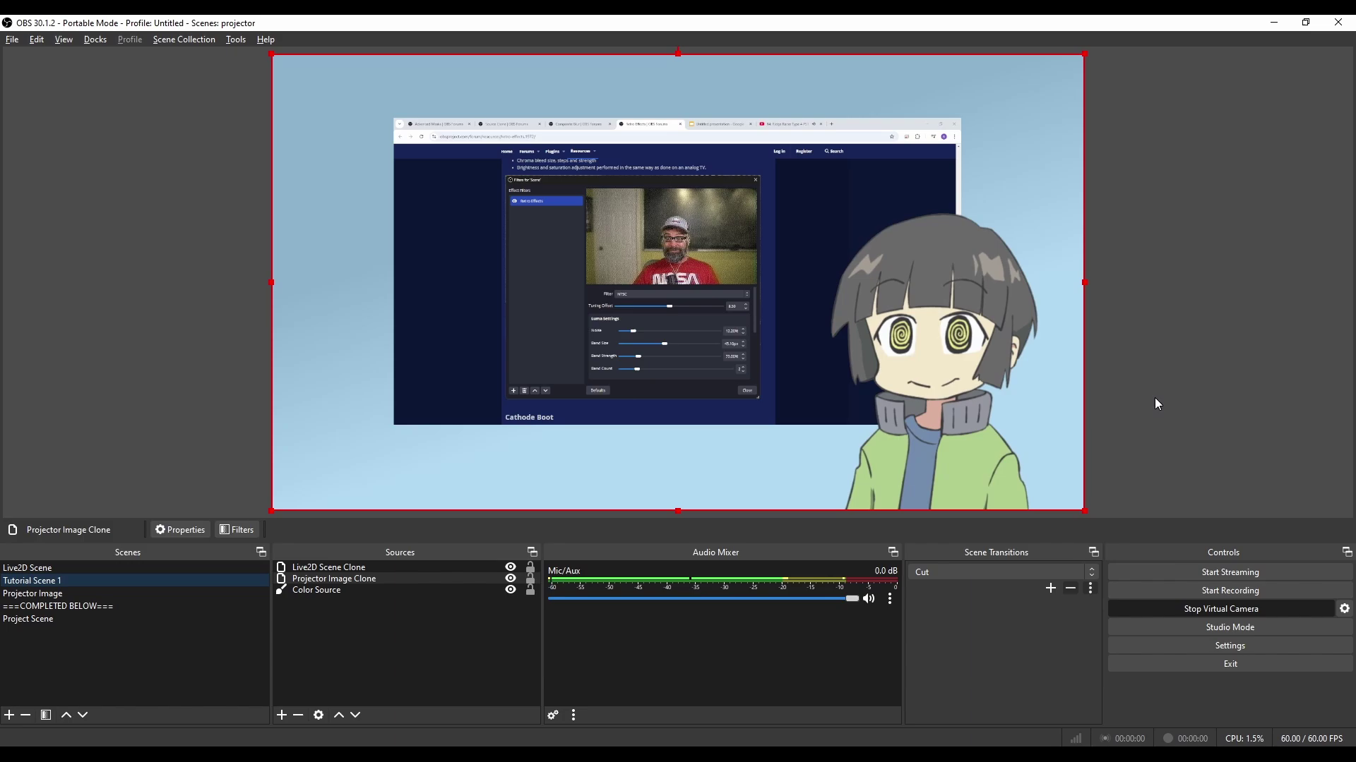
Create a new scene named 'Projector Image Overlay'.
left_click(23, 594)
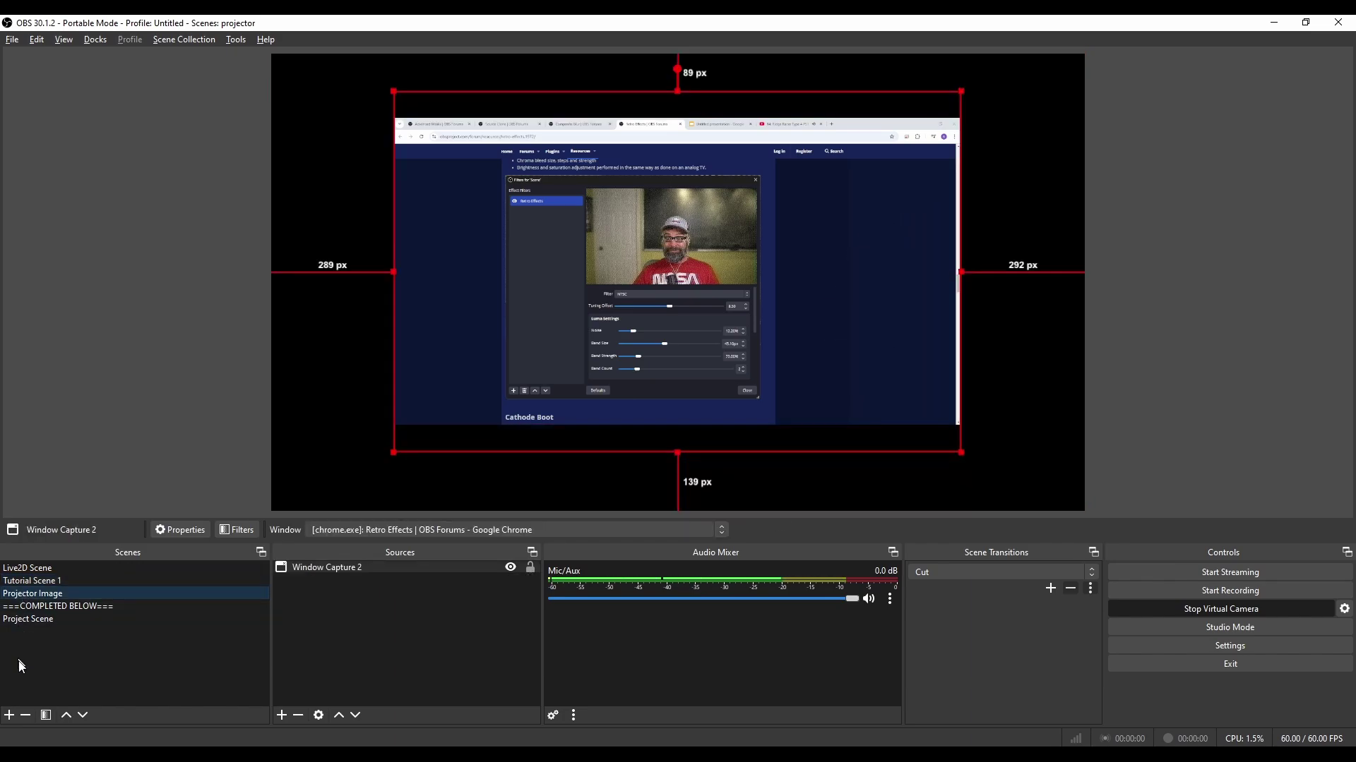
left_click(9, 715)
type("Pr")
type("oject")
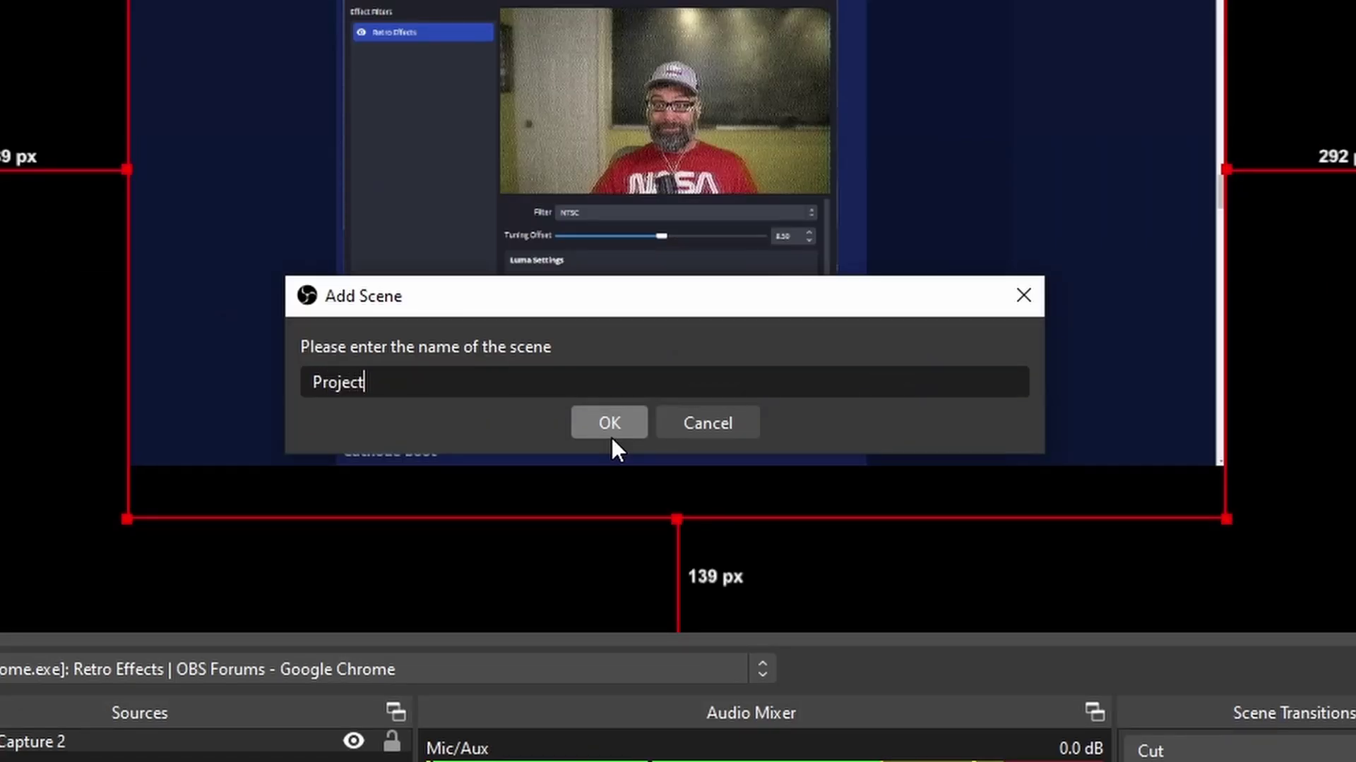
type("or Image Overlay")
left_click(611, 438)
Add a Source Clone of Projector Image to the Projector Image Overlay scene.
right_click(401, 585)
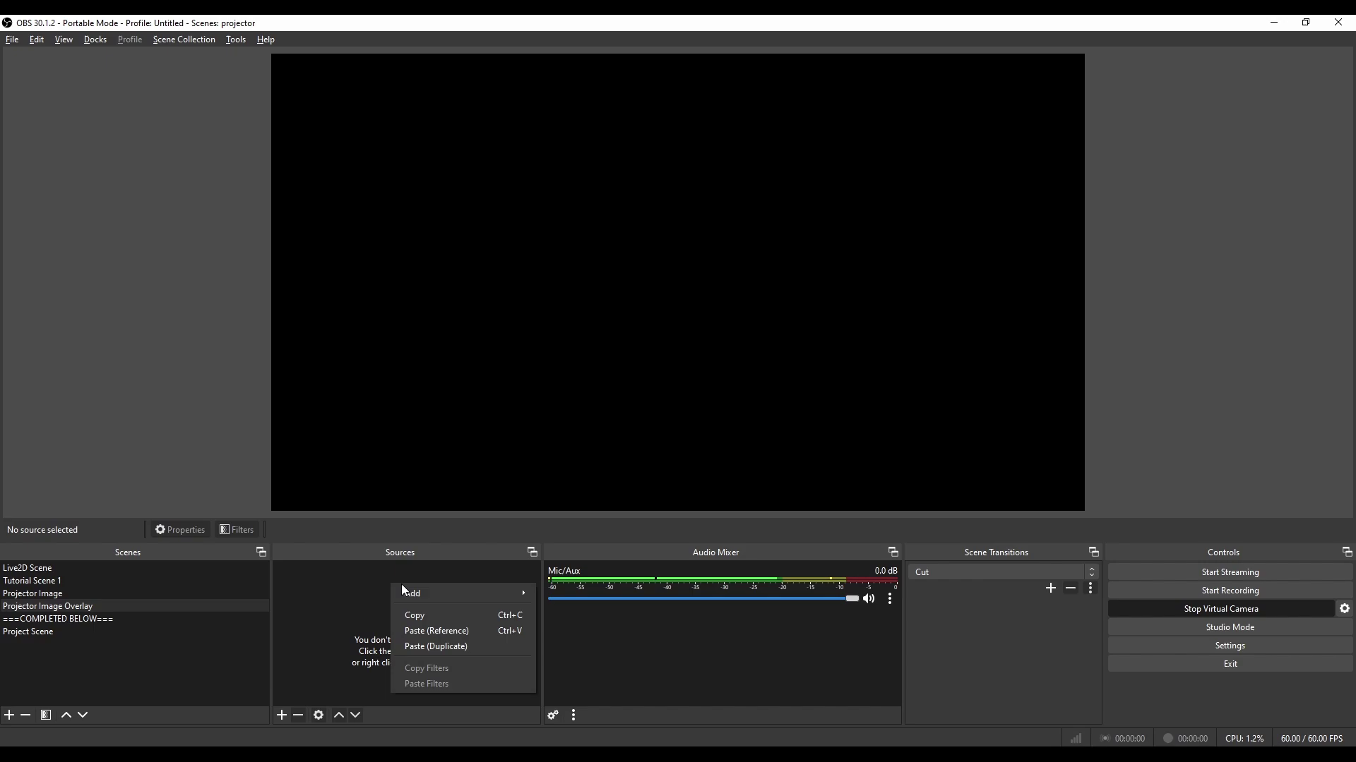
mouse_move(420, 591)
left_click(591, 707)
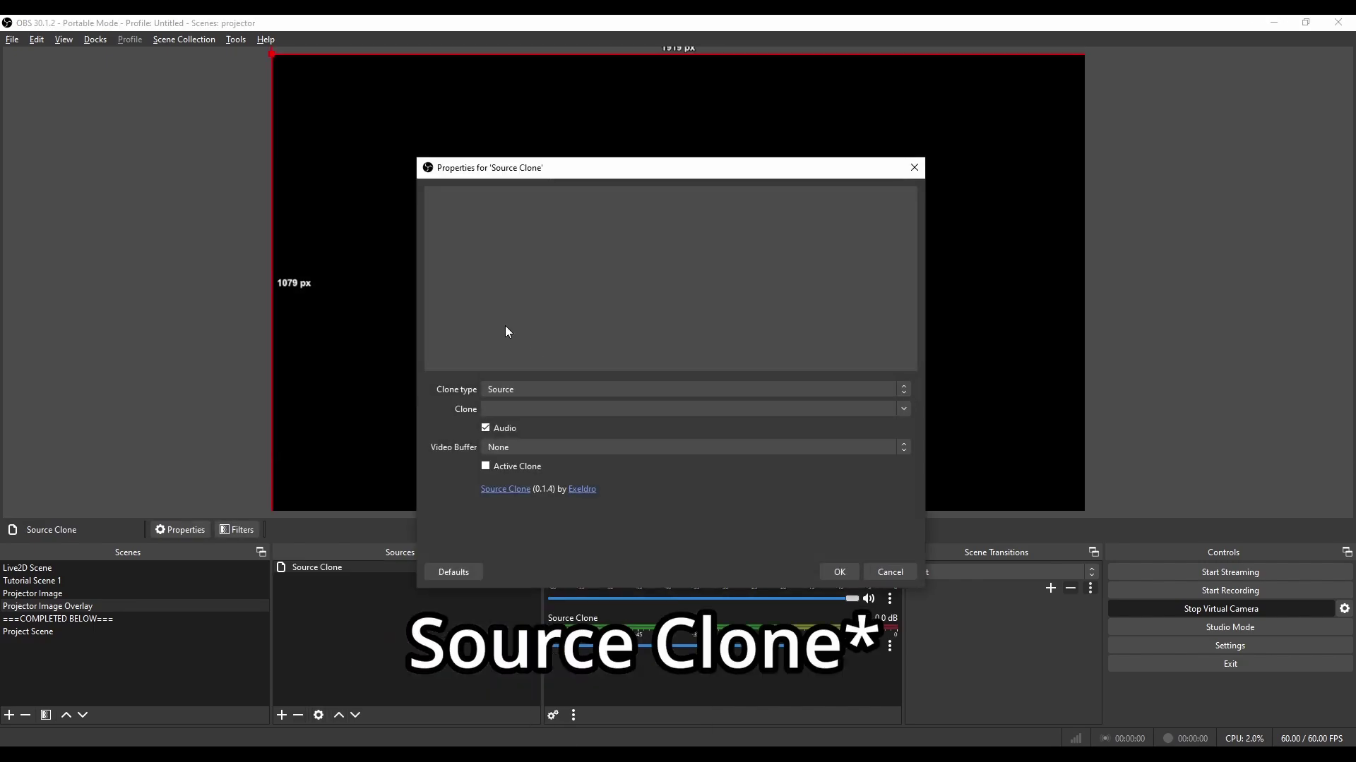
scroll(558, 409, "down", 1)
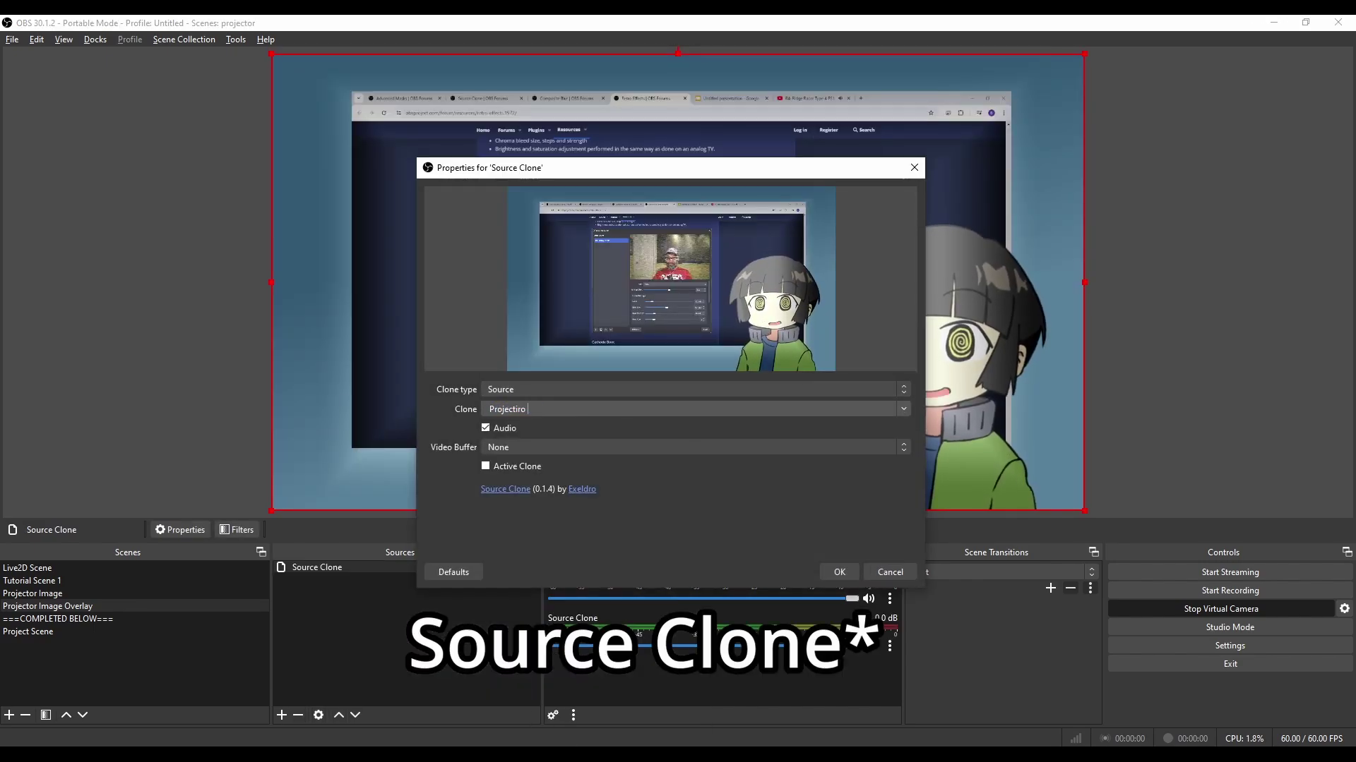
key("Return")
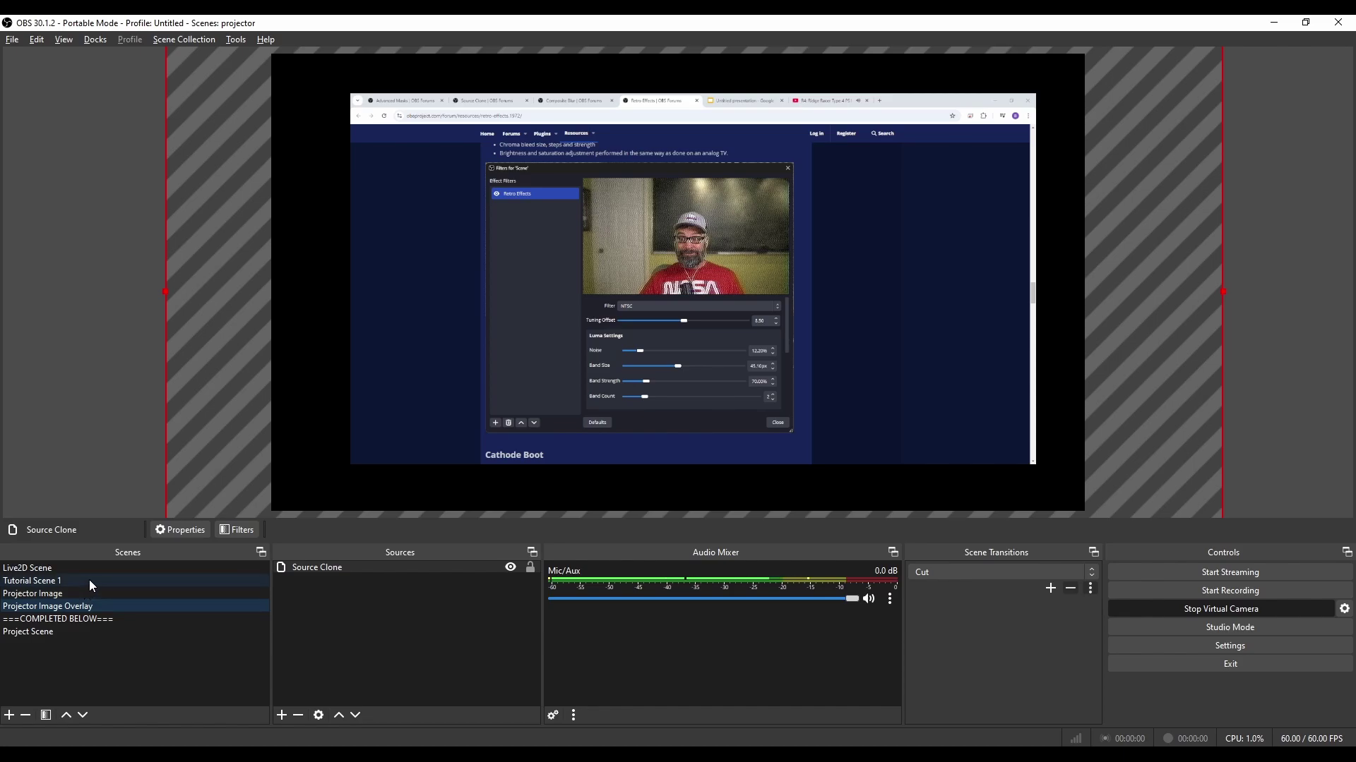
Add a Source Clone of Projector Image Overlay to Tutorial Scene 1 with audio turned off.
left_click(89, 579)
right_click(336, 637)
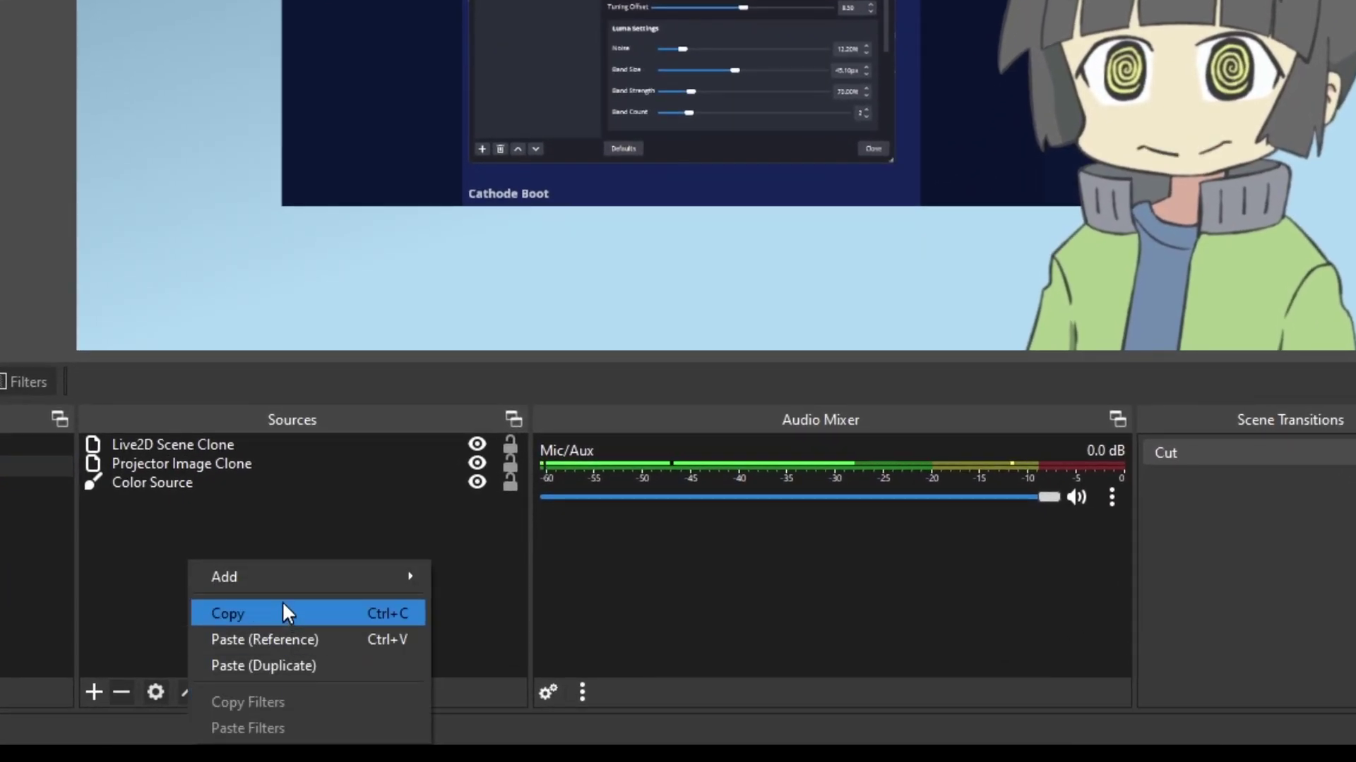
mouse_move(302, 581)
left_click(575, 587)
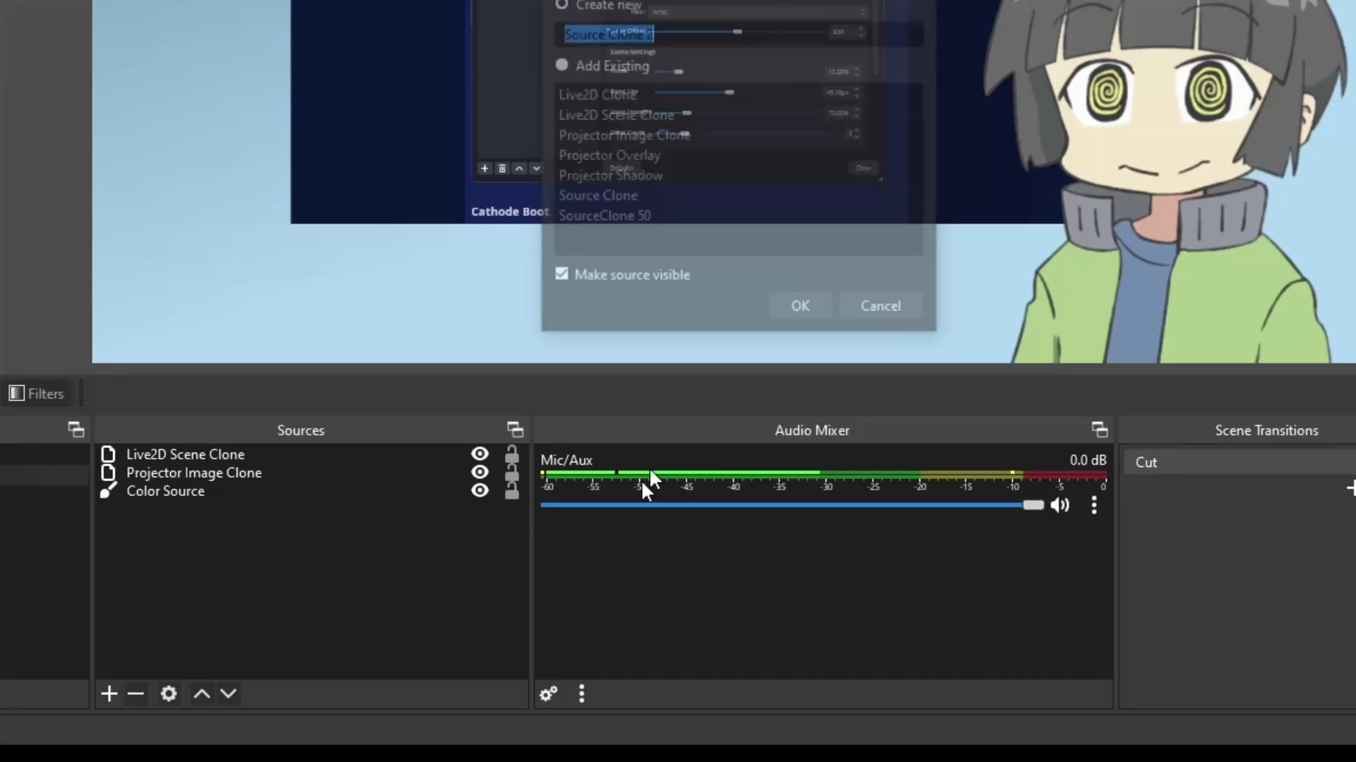
left_click(800, 306)
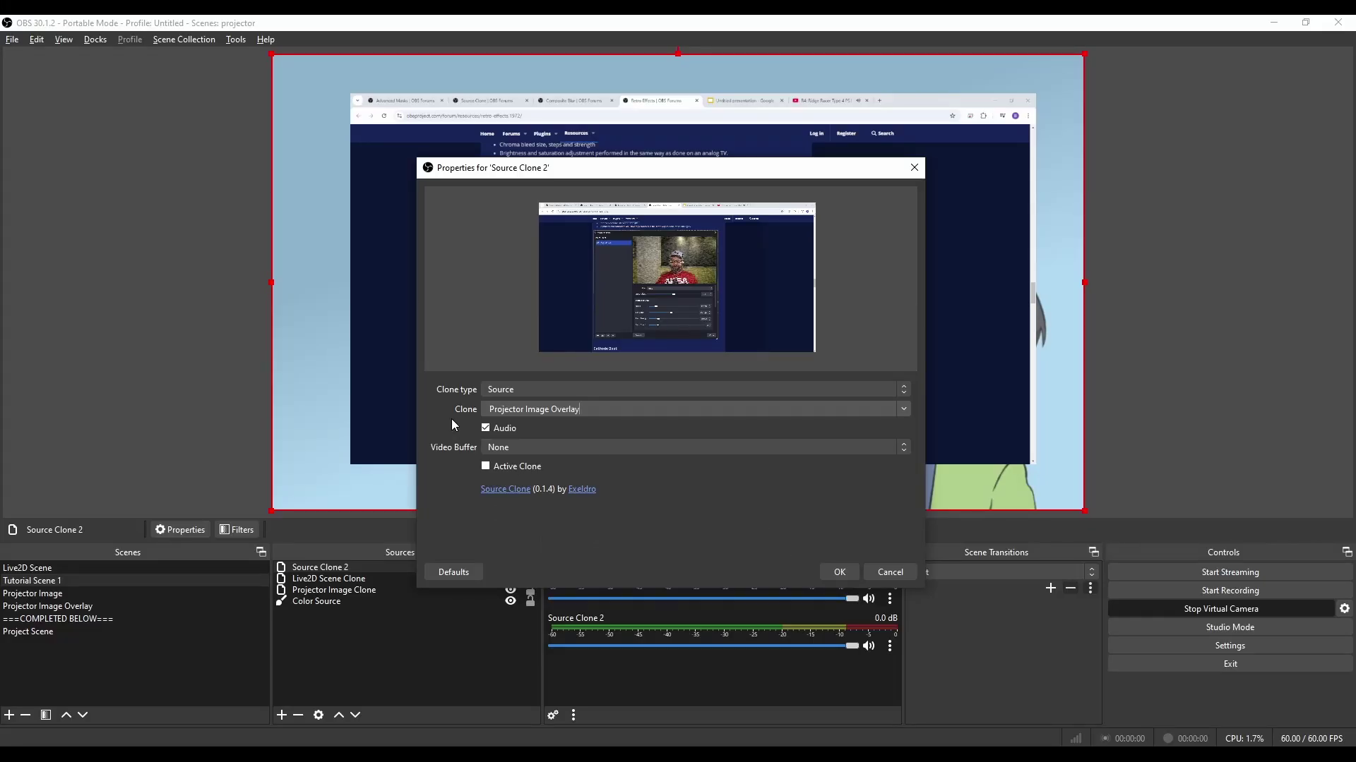
left_click(296, 476)
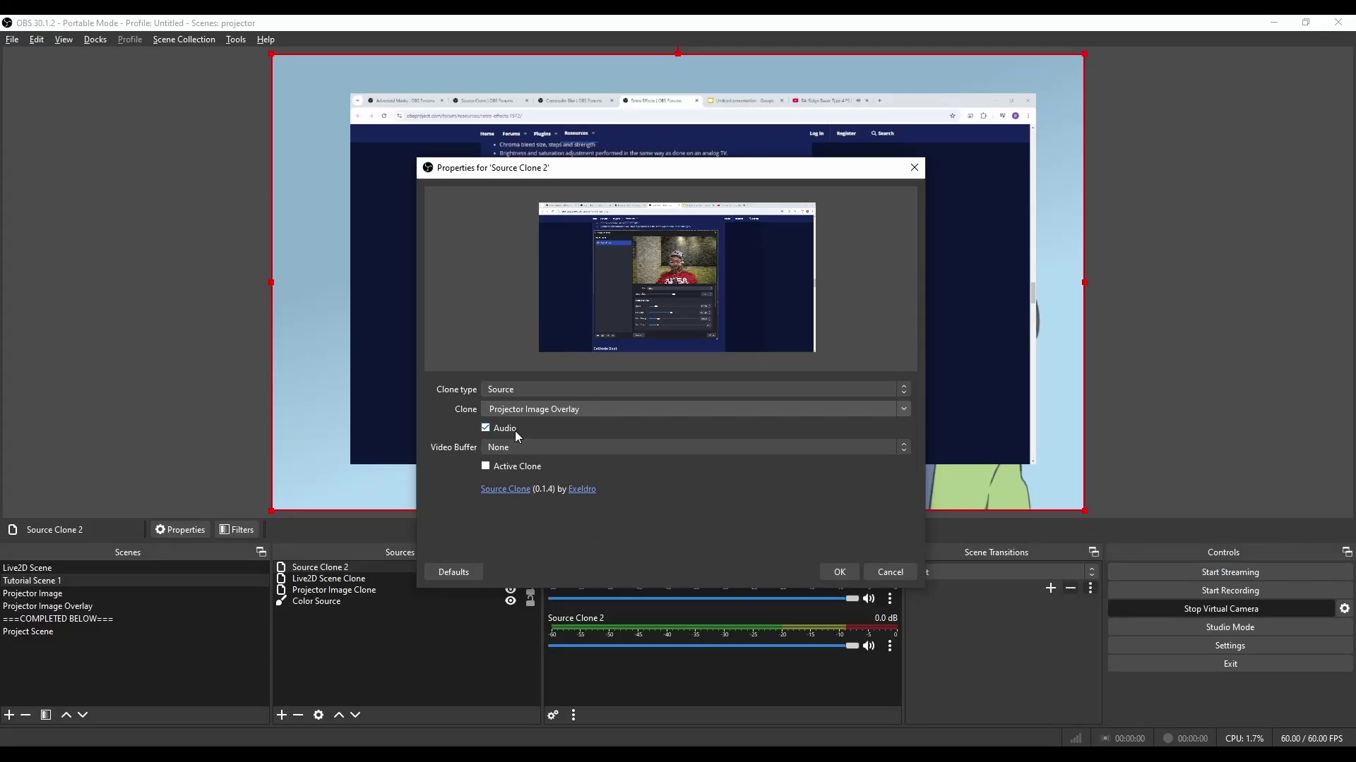
left_click(834, 569)
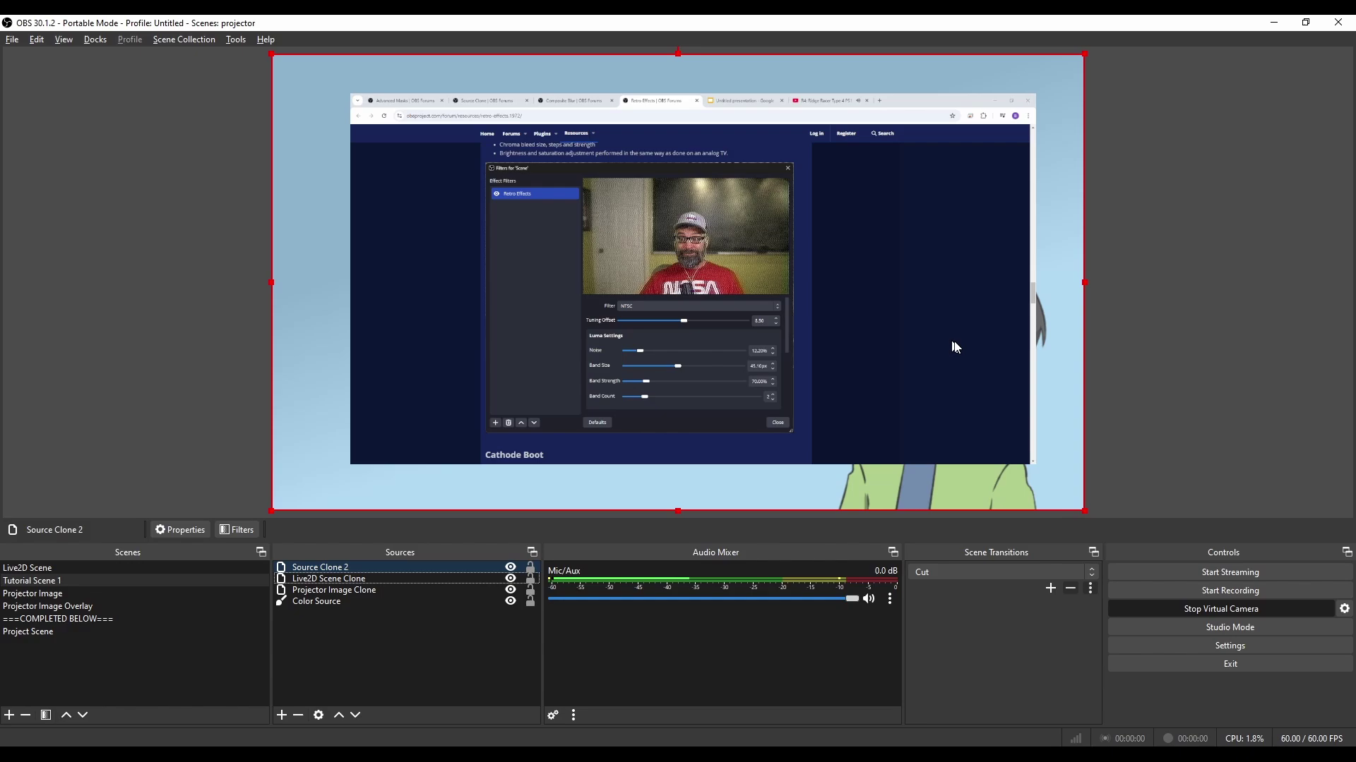
Rename Source Clone 2 to 'Projector Image Overlay Clone'.
right_click(366, 573)
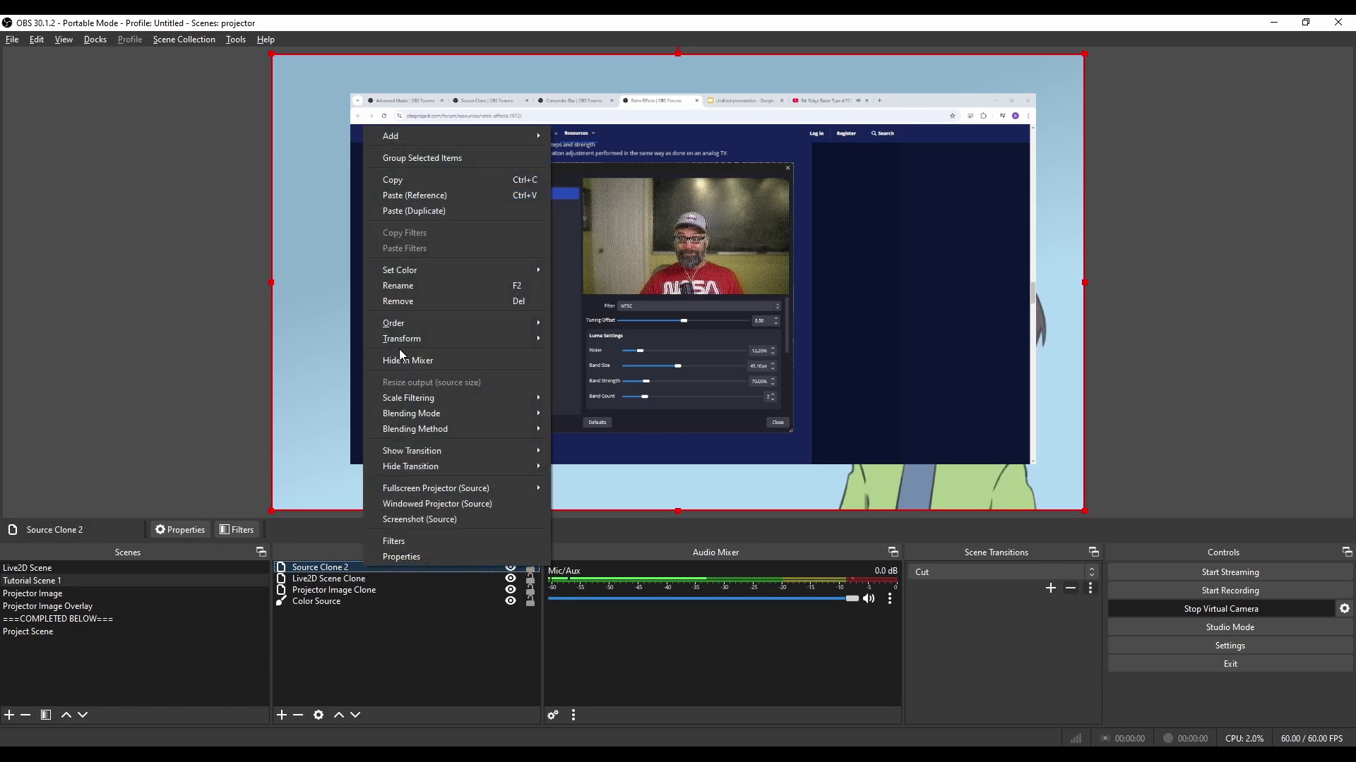
left_click(444, 281)
type("Projector Image Overlay")
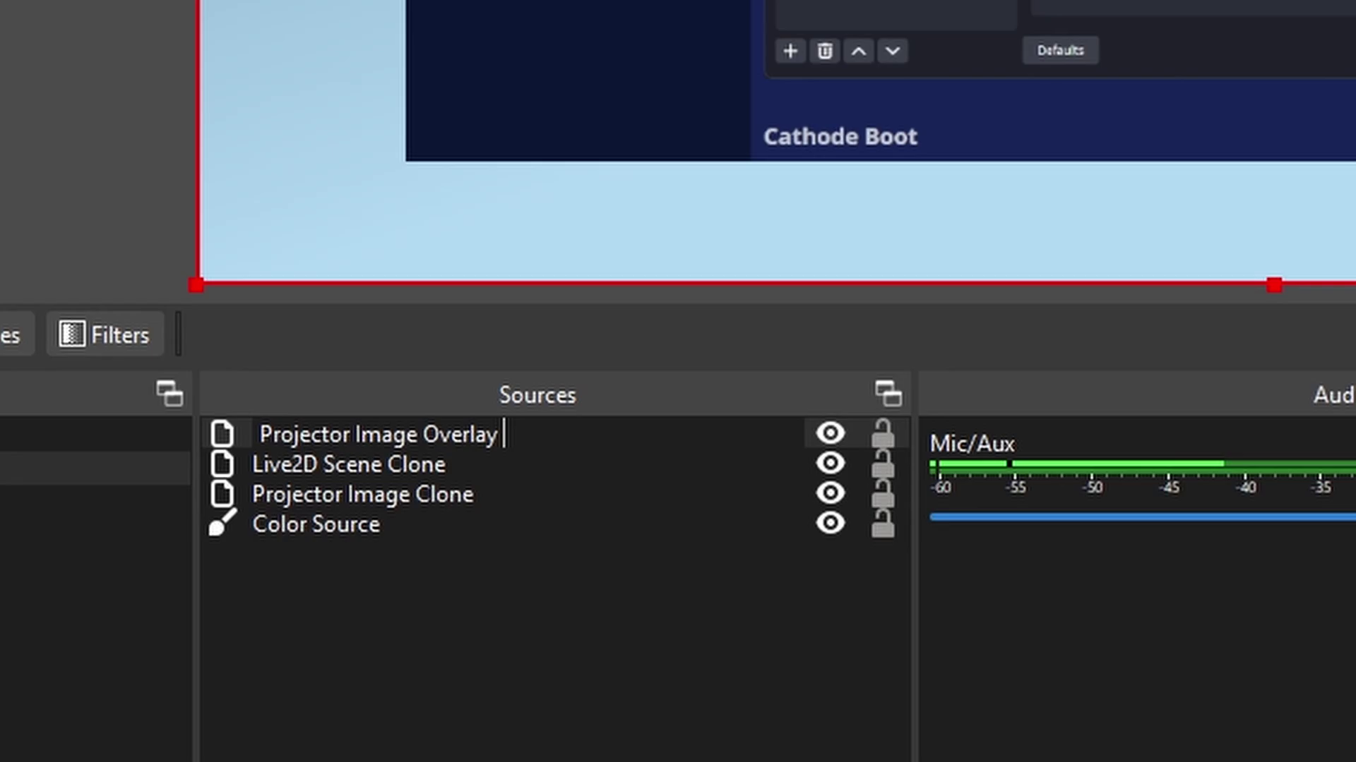
key("Return")
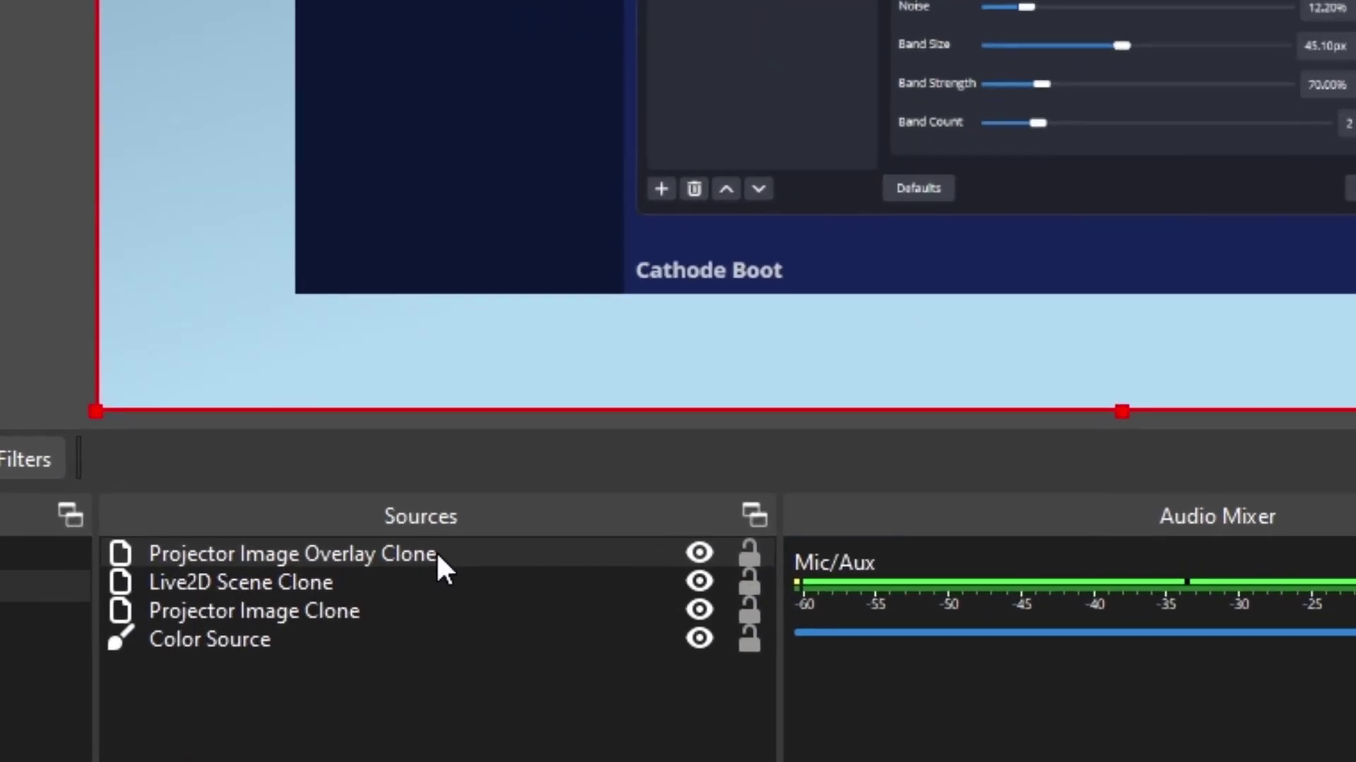
Add an Advanced Mask effect filter to Projector Image Overlay Clone.
right_click(407, 568)
left_click(540, 493)
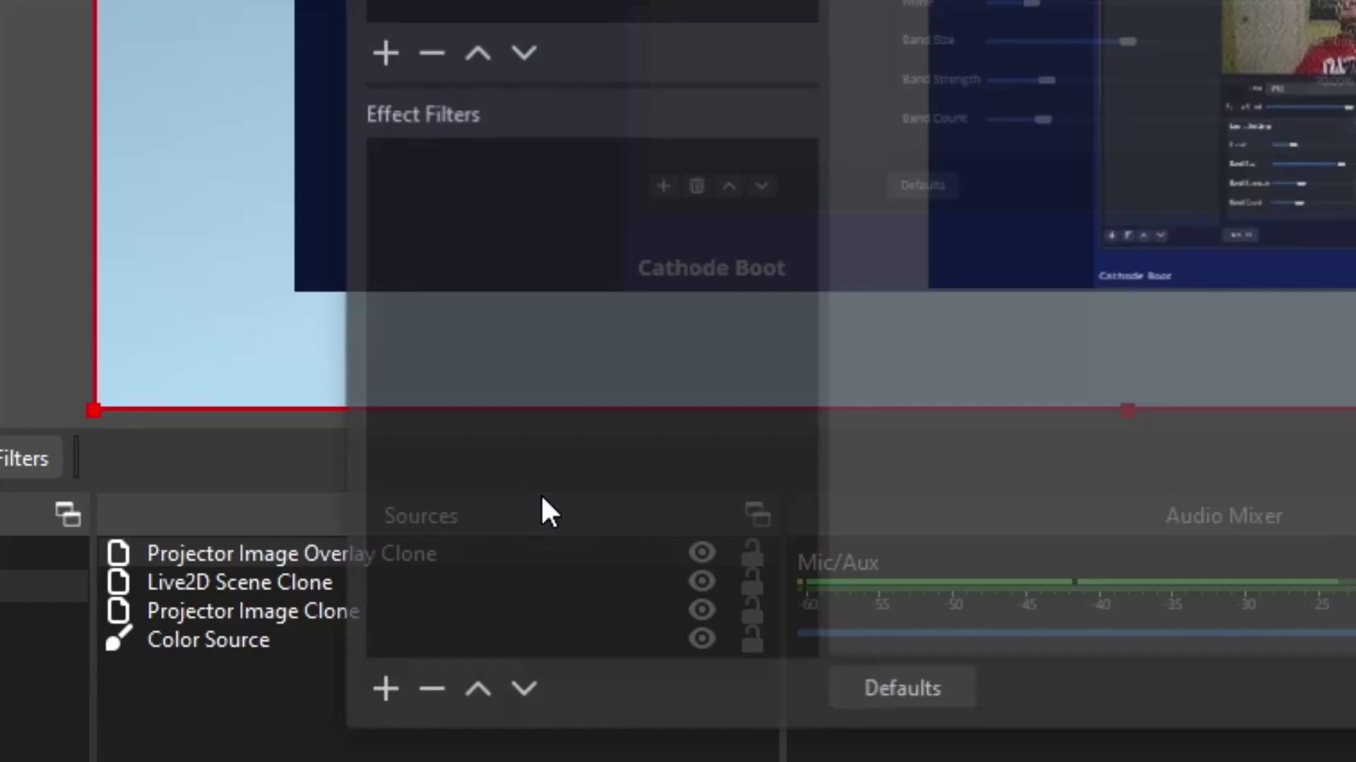
right_click(505, 226)
mouse_move(540, 240)
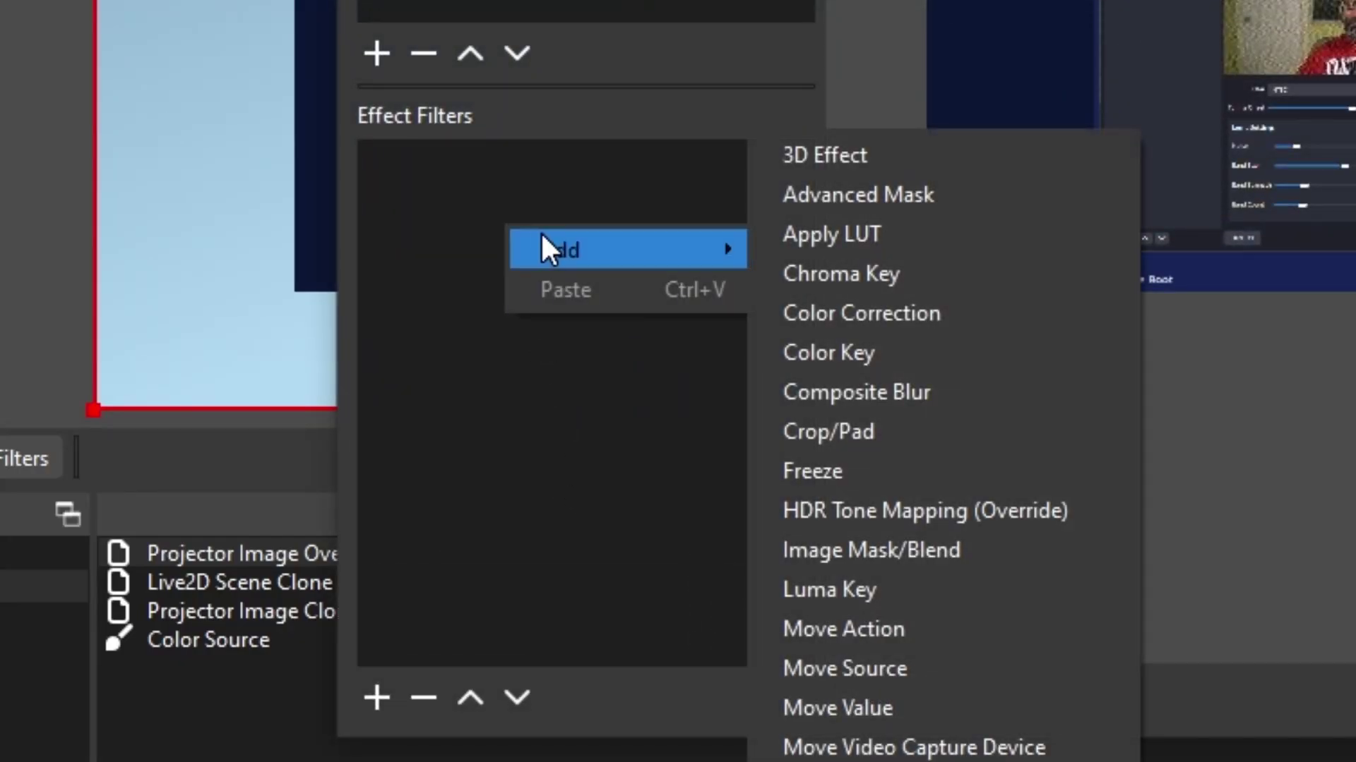
left_click(963, 206)
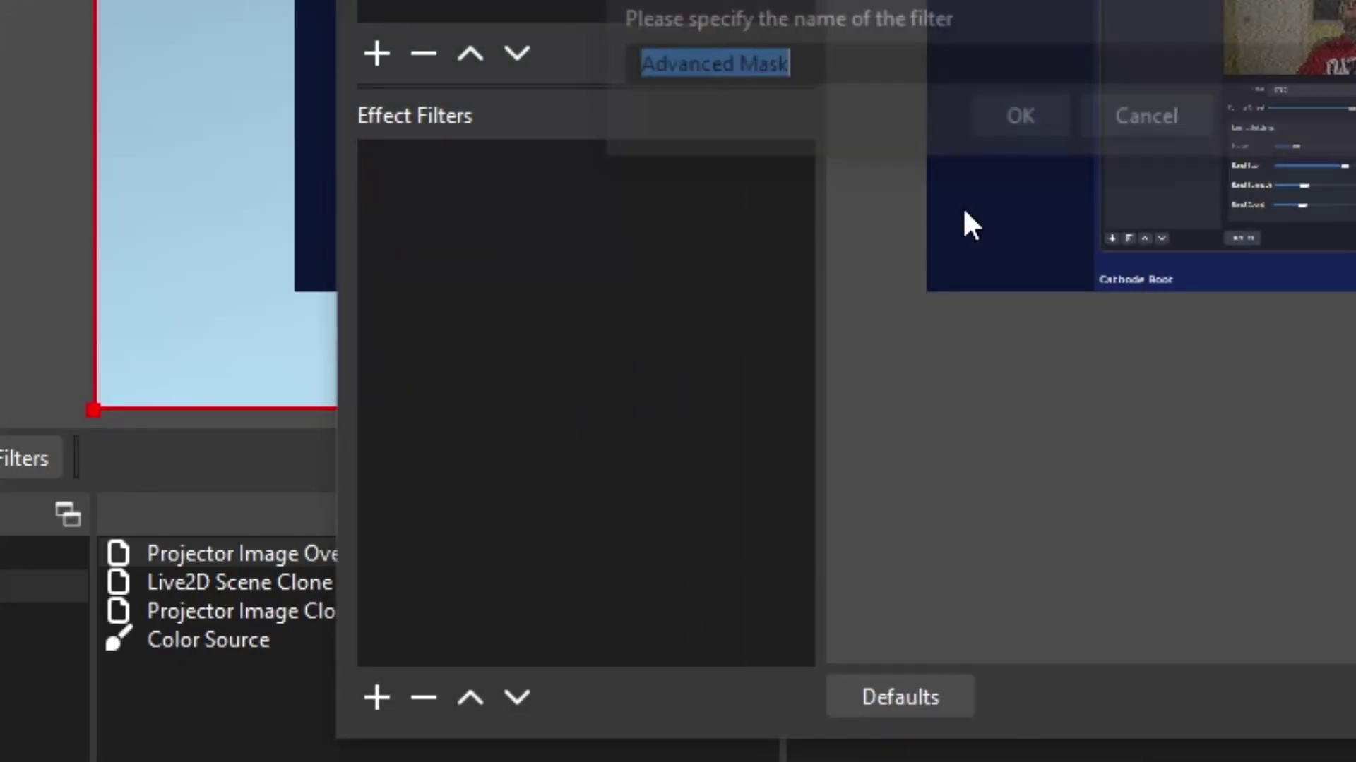
left_click(978, 115)
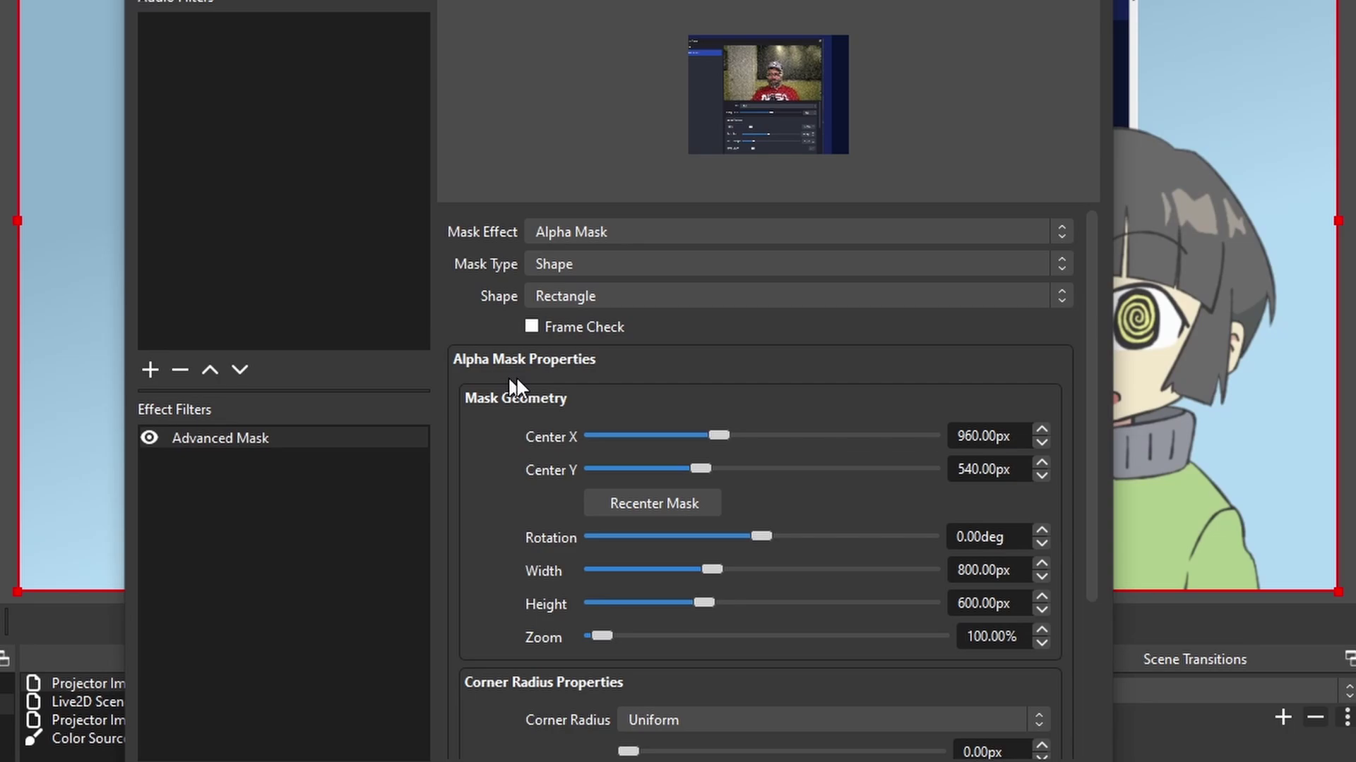
Set the mask type to Source, using Live2D Scene as the mask source.
left_click(612, 264)
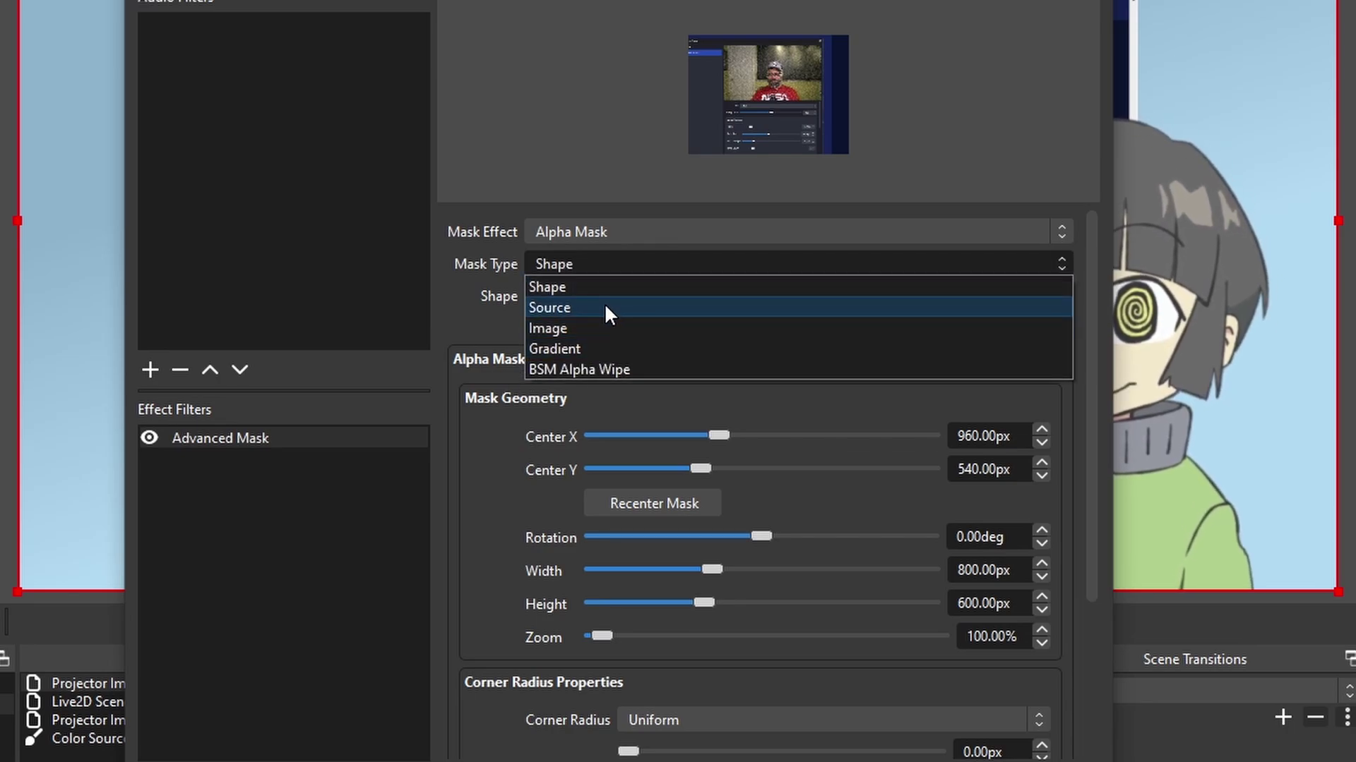
left_click(604, 305)
left_click(1057, 298)
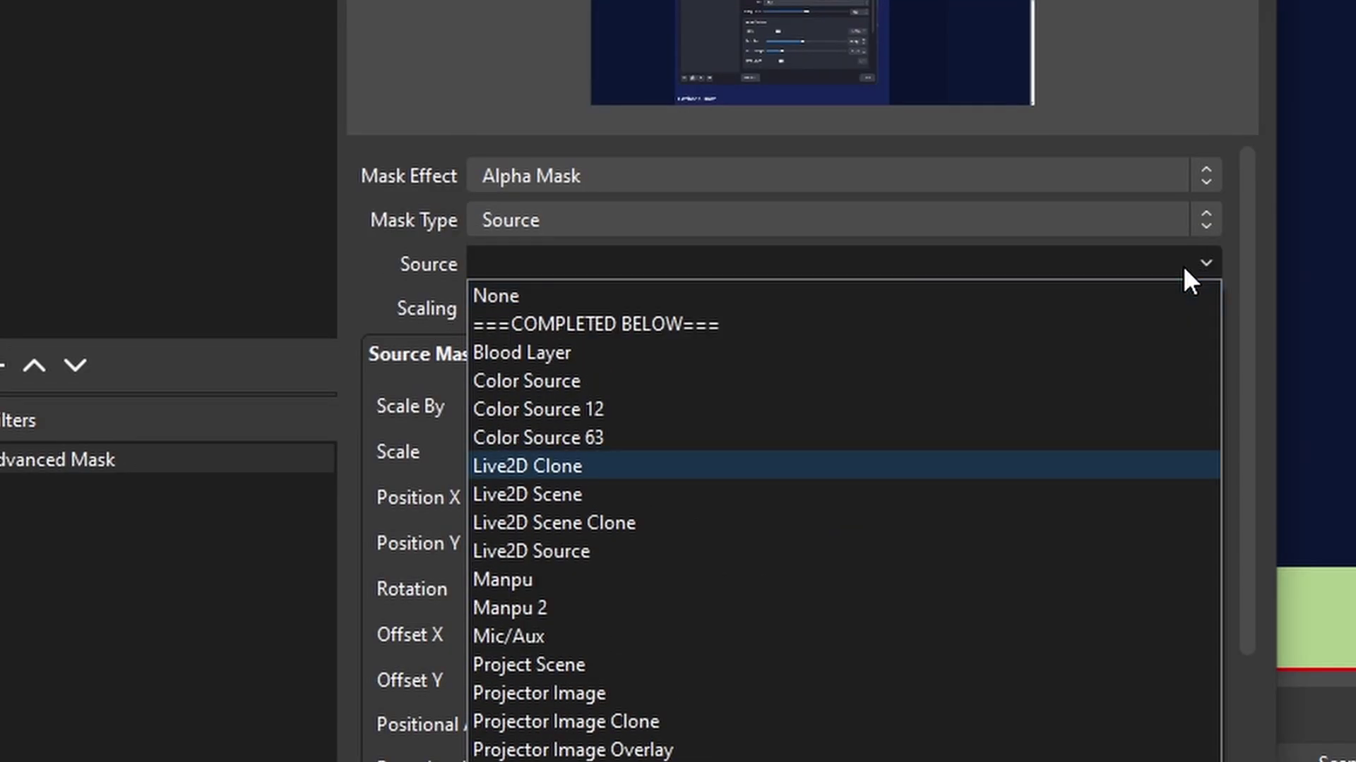
left_click(690, 494)
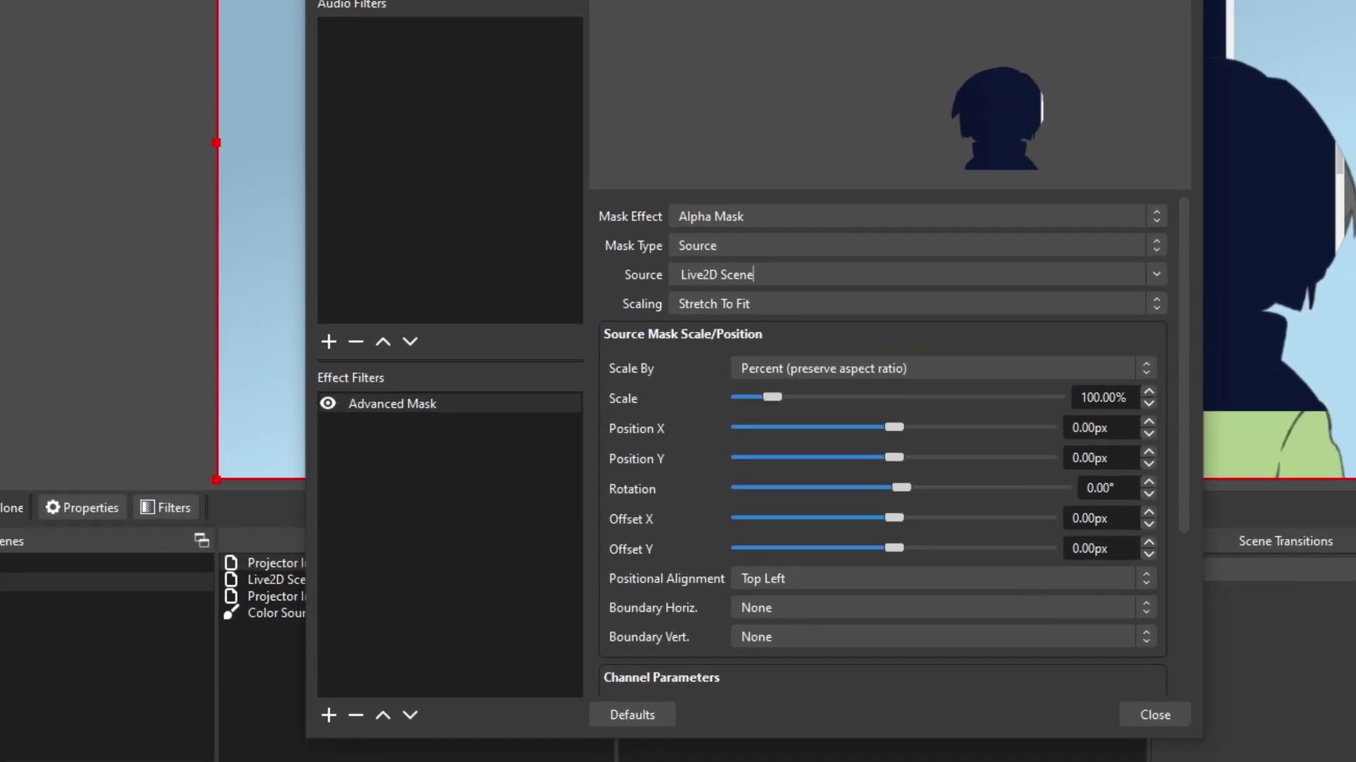
Add a Color Correction filter to the overlay clone with opacity lowered to 0.5855.
right_click(449, 428)
mouse_move(494, 442)
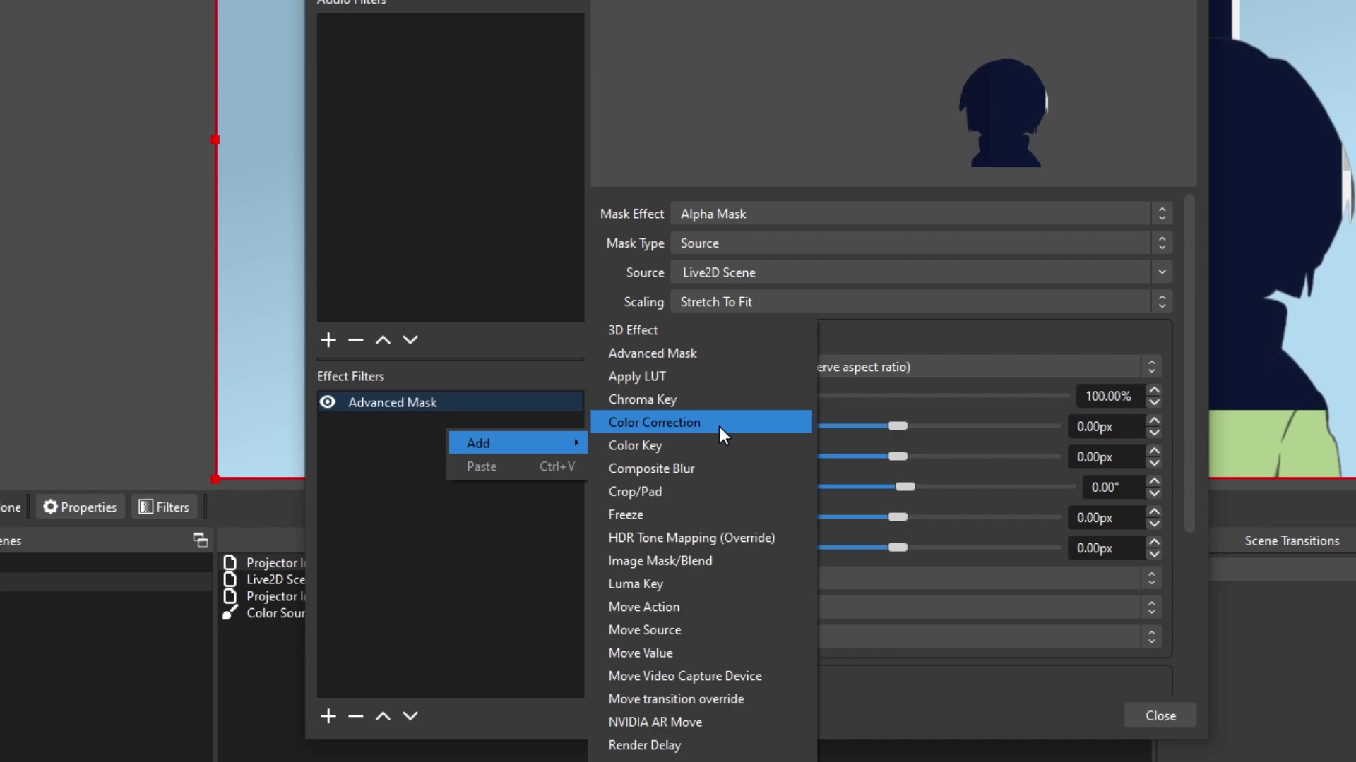
left_click(718, 423)
left_click(726, 375)
left_click_drag(1108, 408, 925, 410)
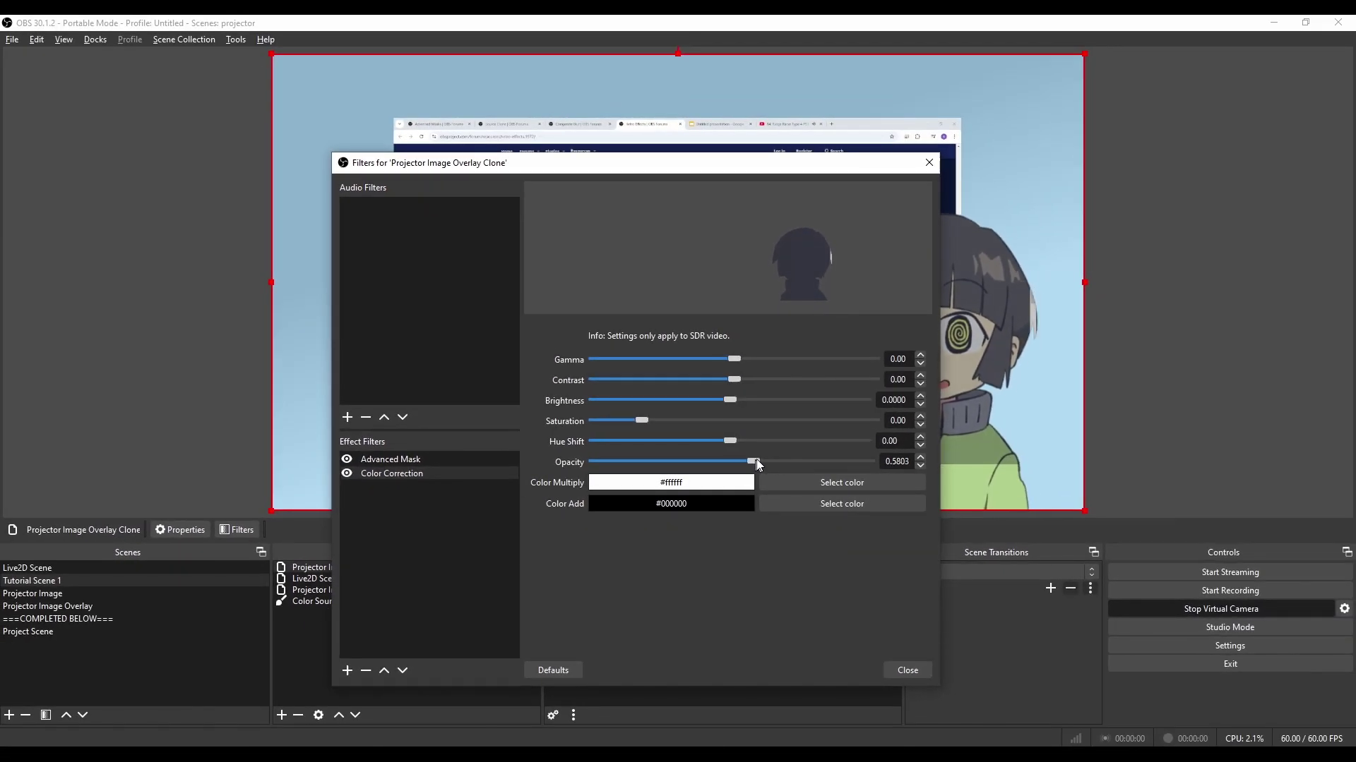
left_click_drag(763, 463, 760, 462)
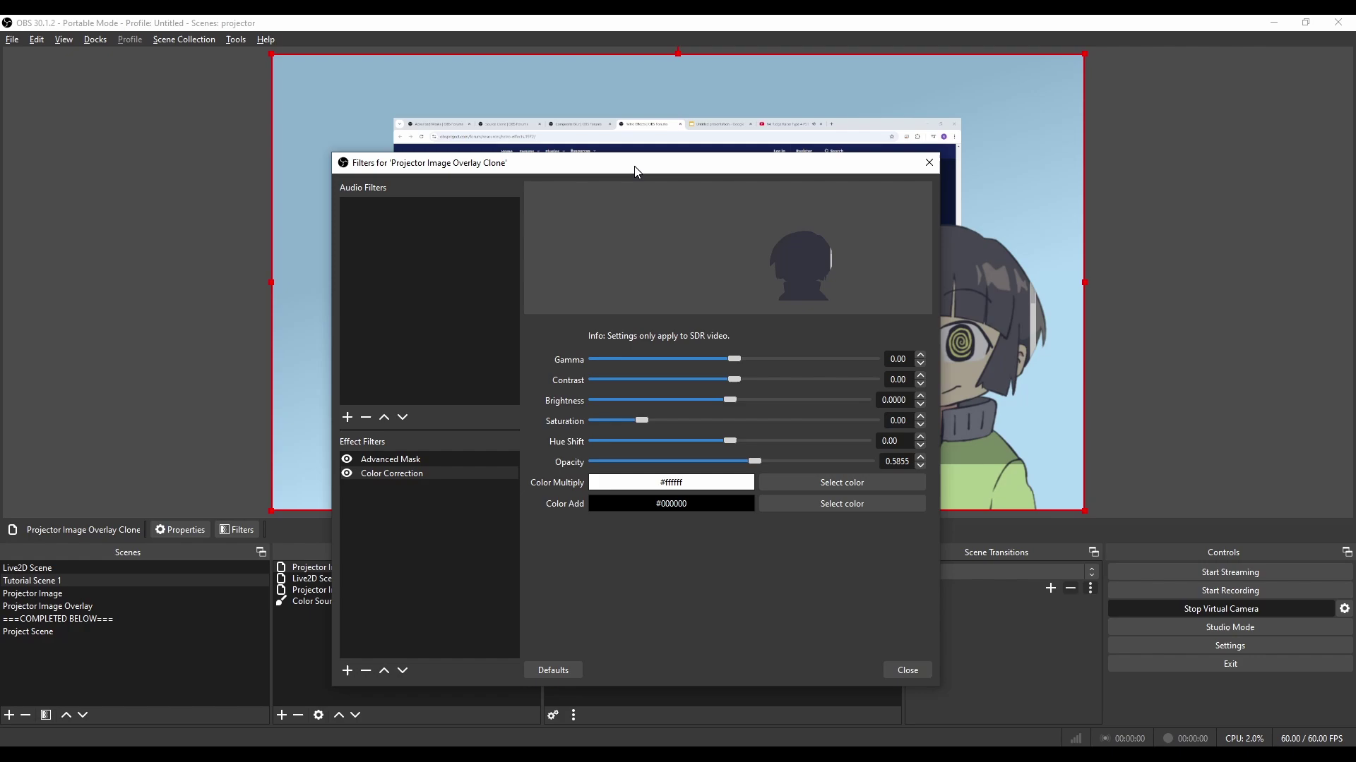
left_click_drag(636, 172, 1042, 610)
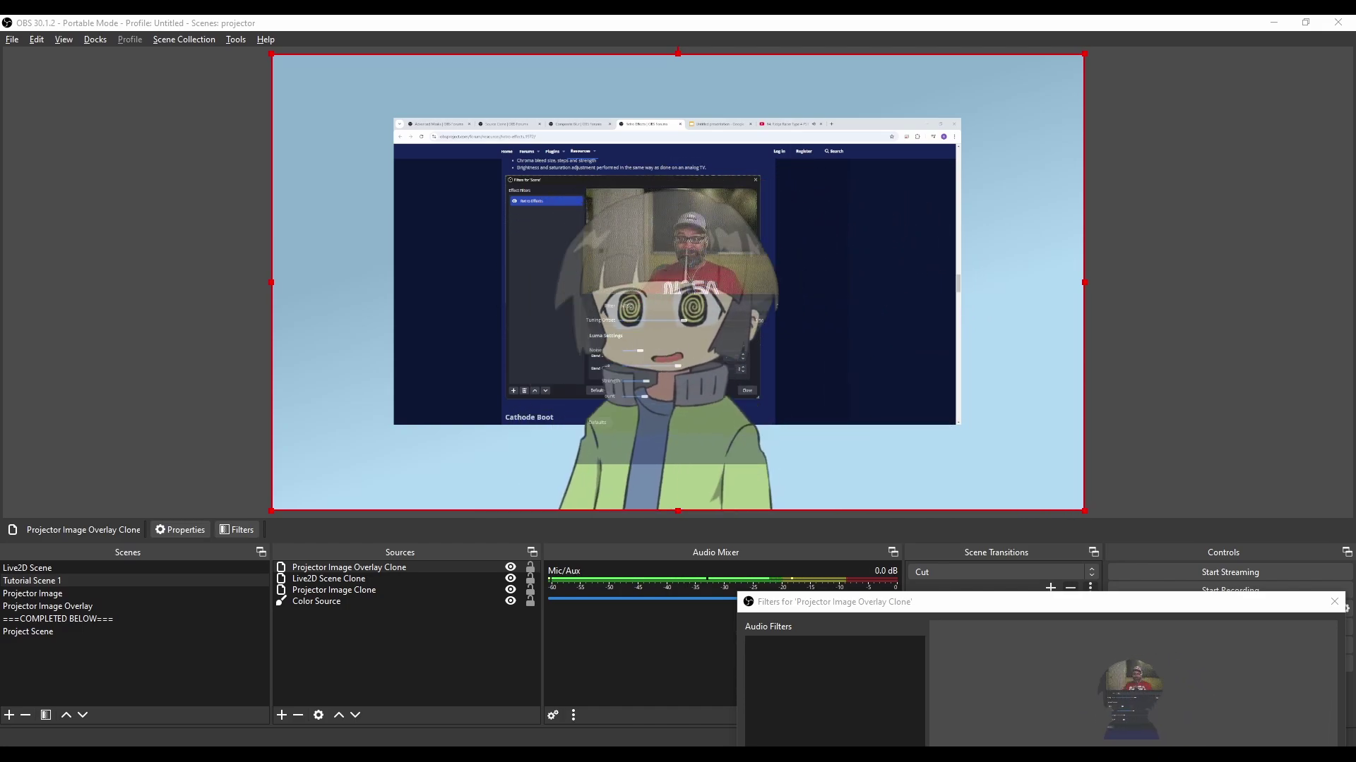
left_click_drag(918, 602, 926, 487)
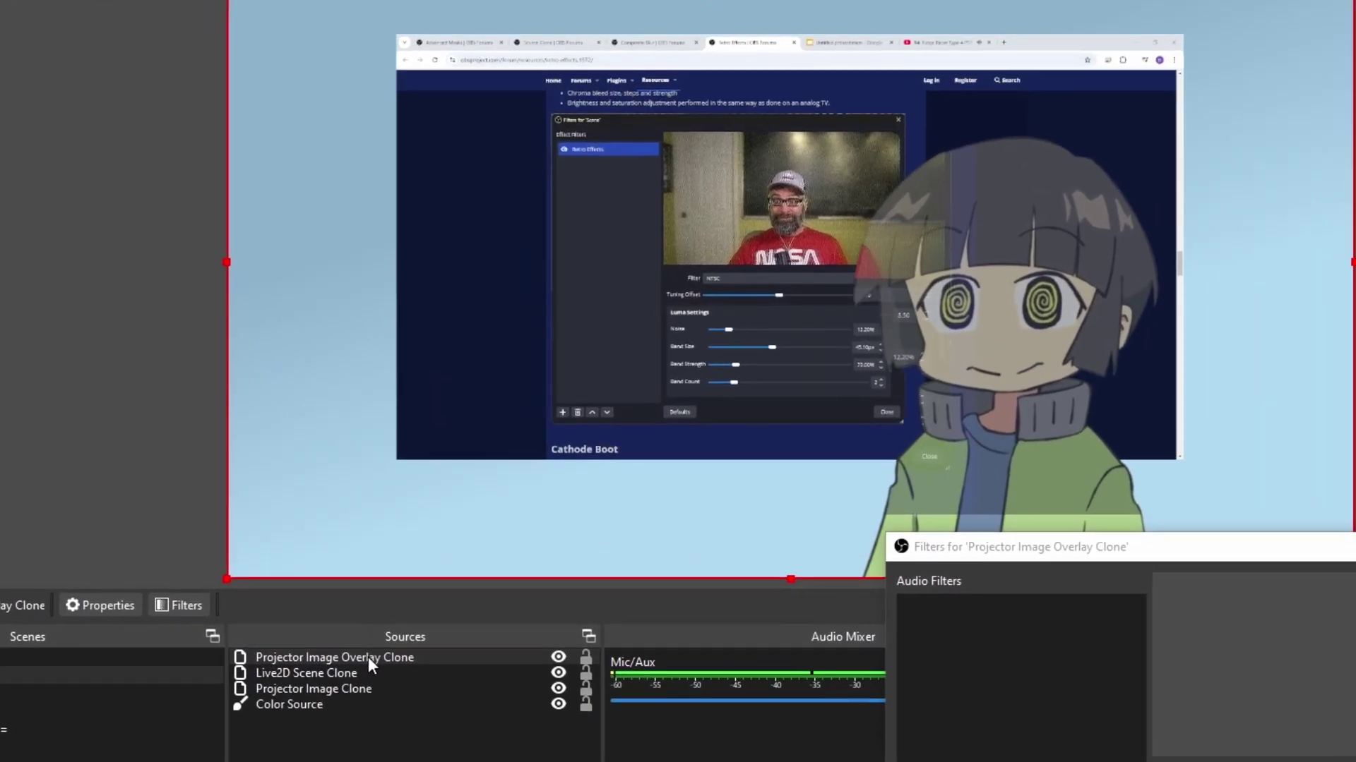
Copy Projector Image Overlay Clone and paste a duplicate into the sources list.
right_click(369, 567)
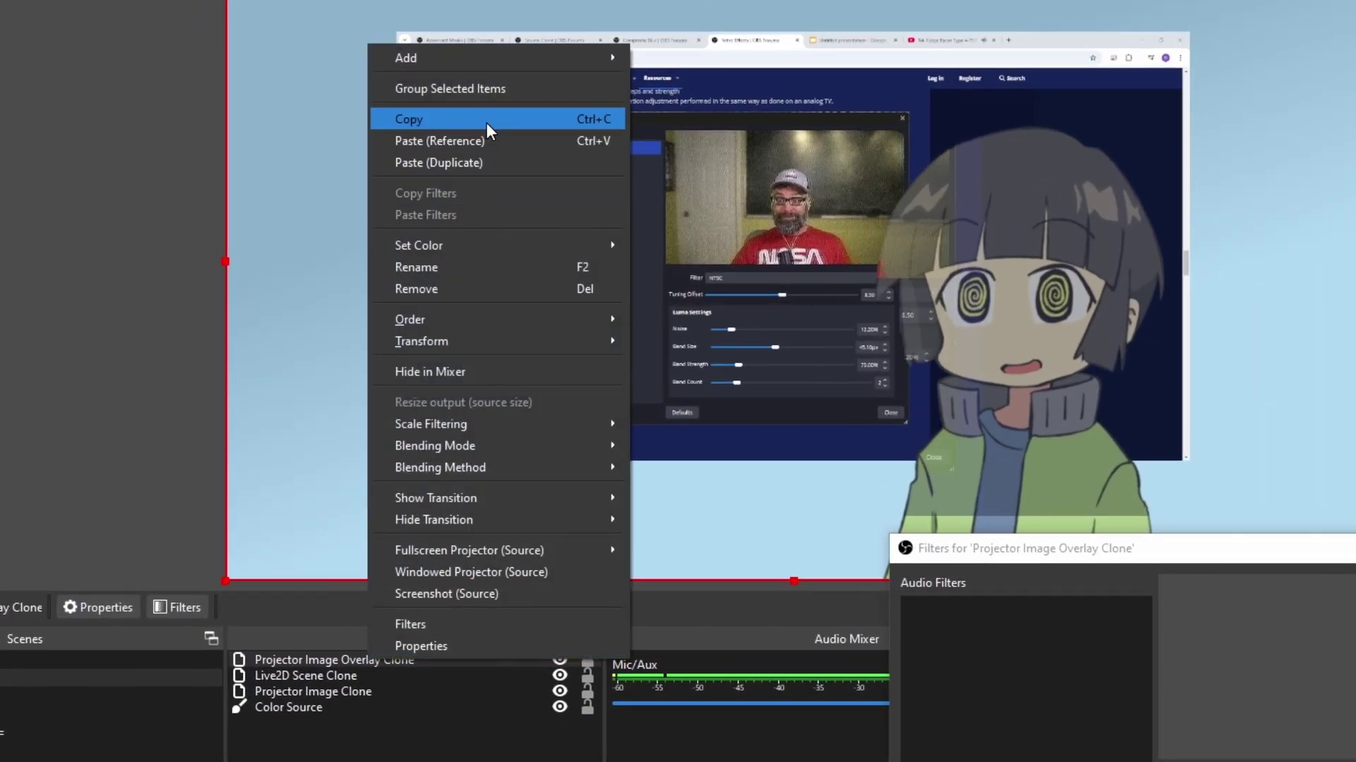
left_click(486, 121)
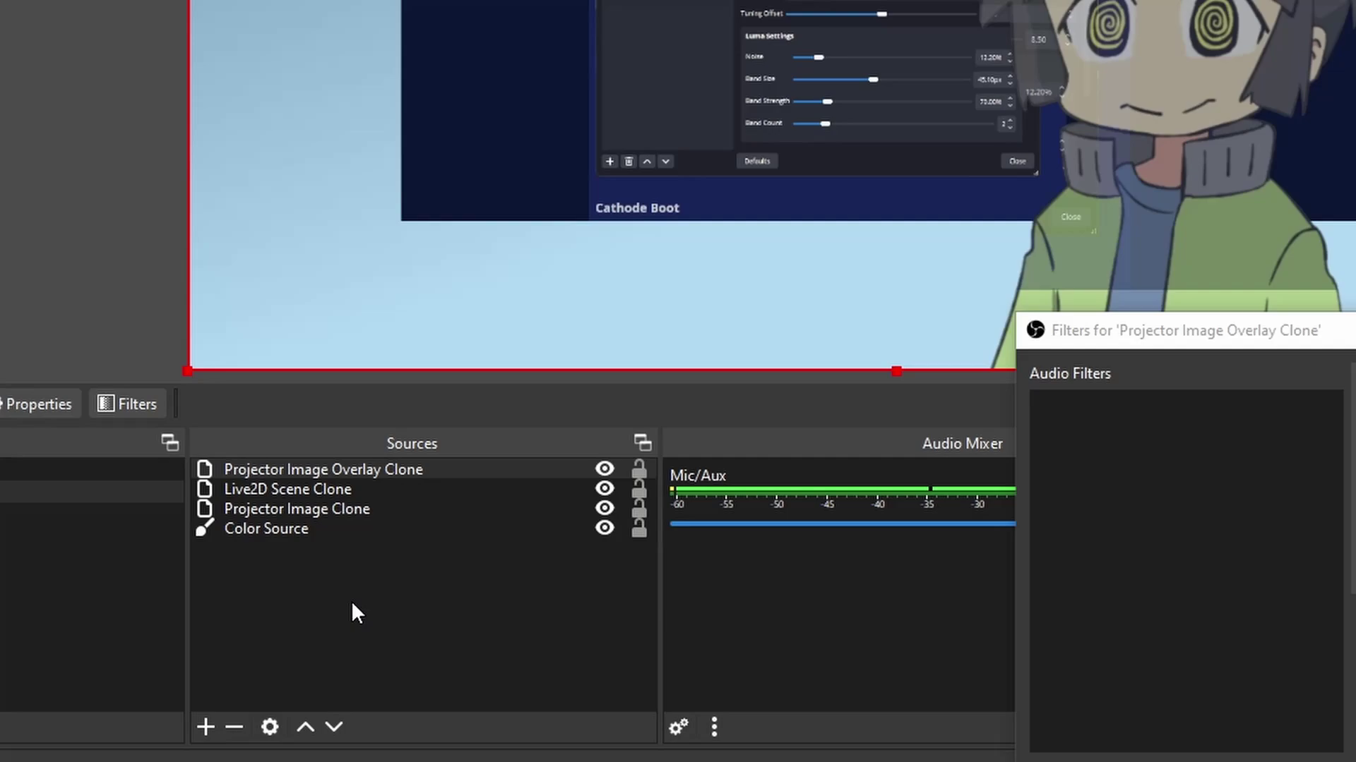
right_click(398, 660)
left_click(420, 737)
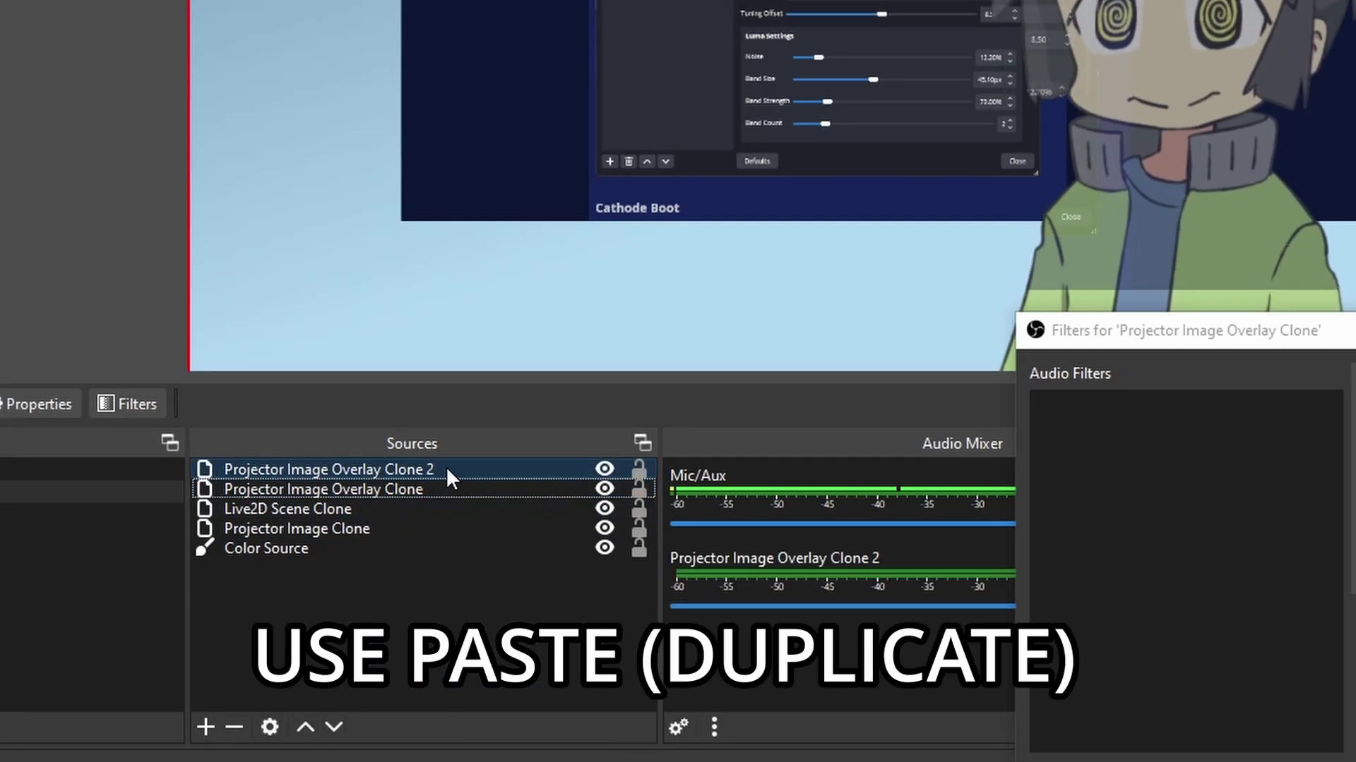
Keep Projector Image Overlay Clone 2 an active clone and set its Color Multiply to black #000000.
right_click(486, 472)
left_click(552, 456)
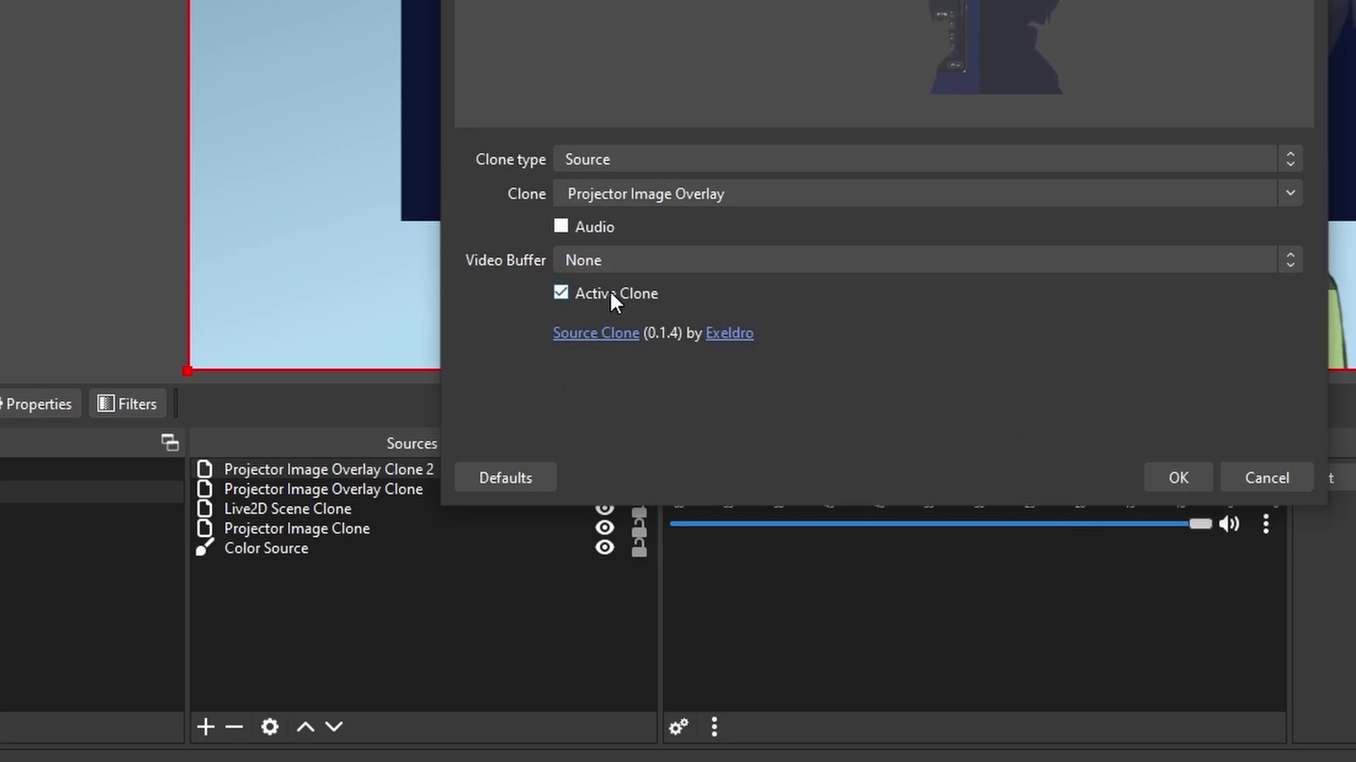
left_click(1158, 478)
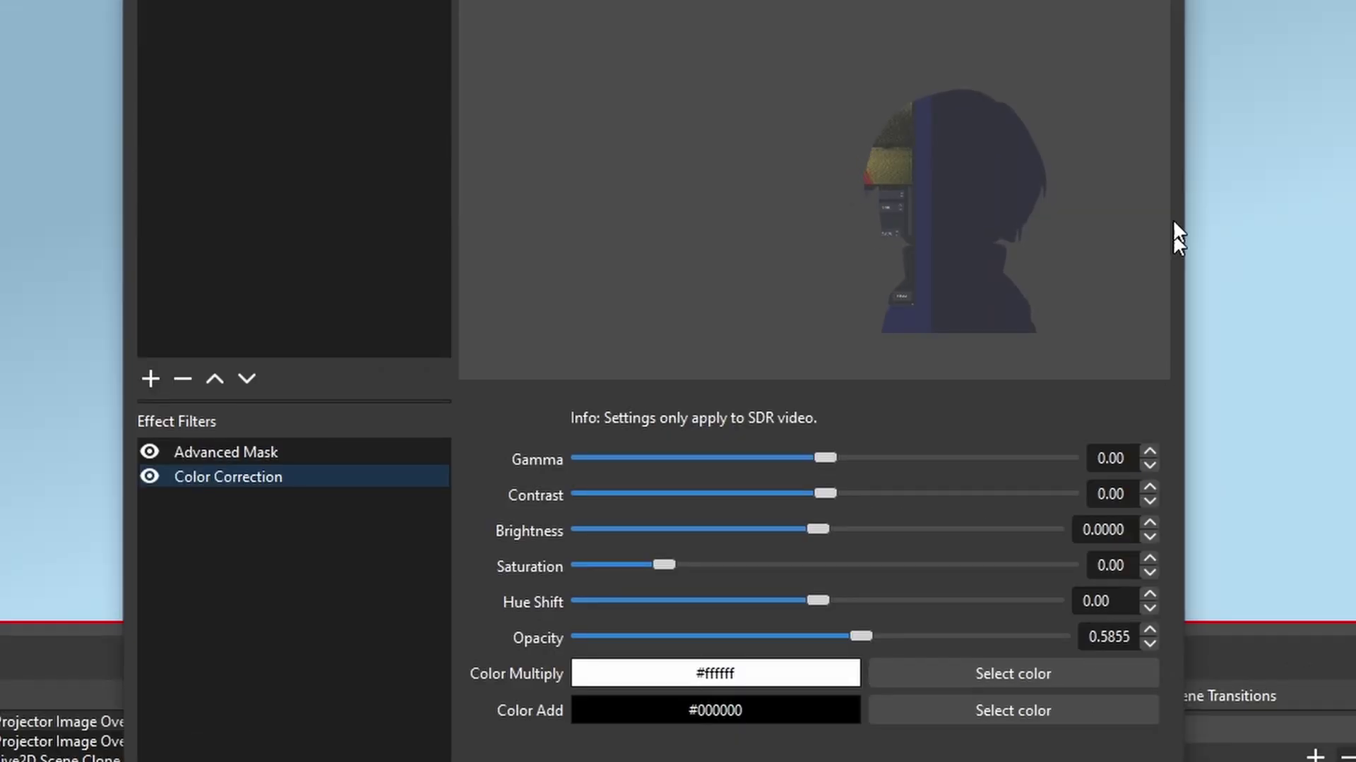
left_click(925, 680)
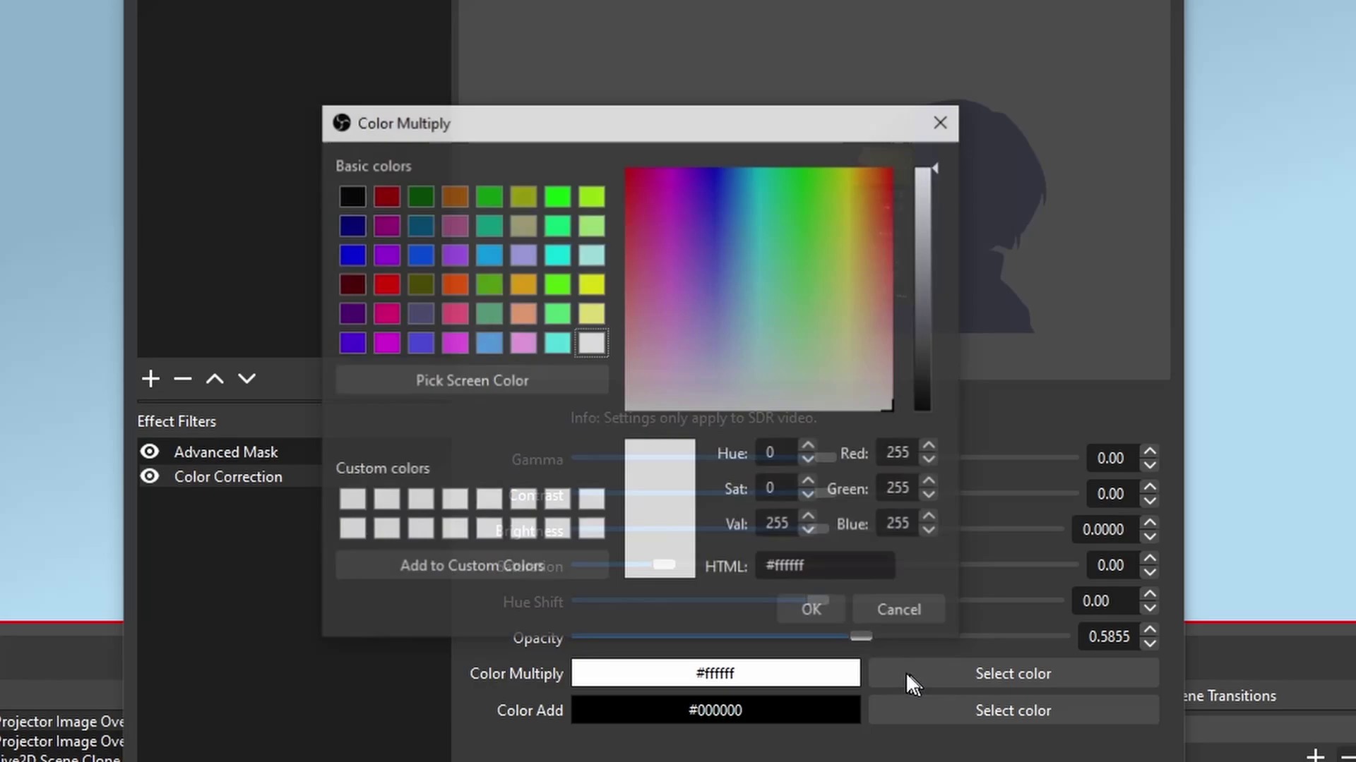
left_click(813, 612)
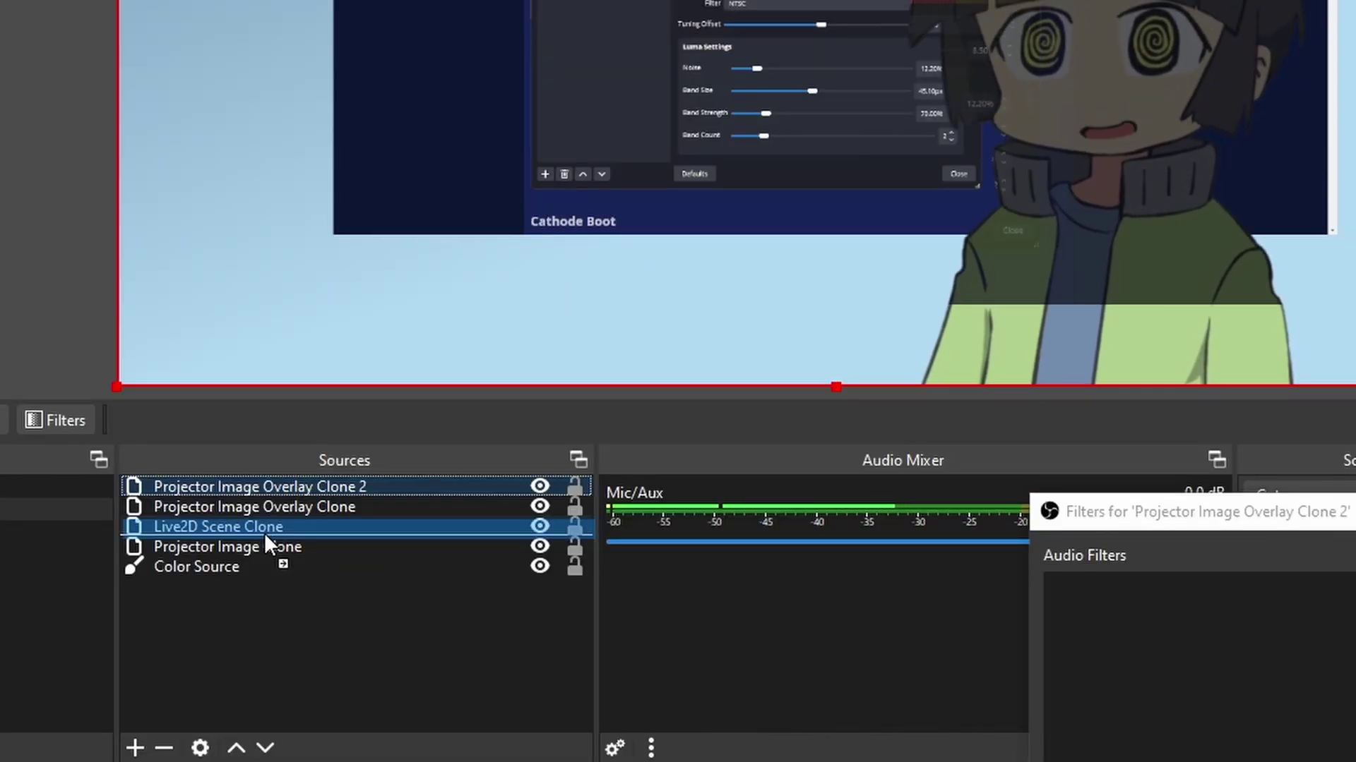
Move Clone 2 under Live2D Scene Clone, rename it 'Projecotr Image Shadow' and shift it left.
left_click_drag(264, 532, 273, 522)
right_click(272, 522)
left_click(413, 30)
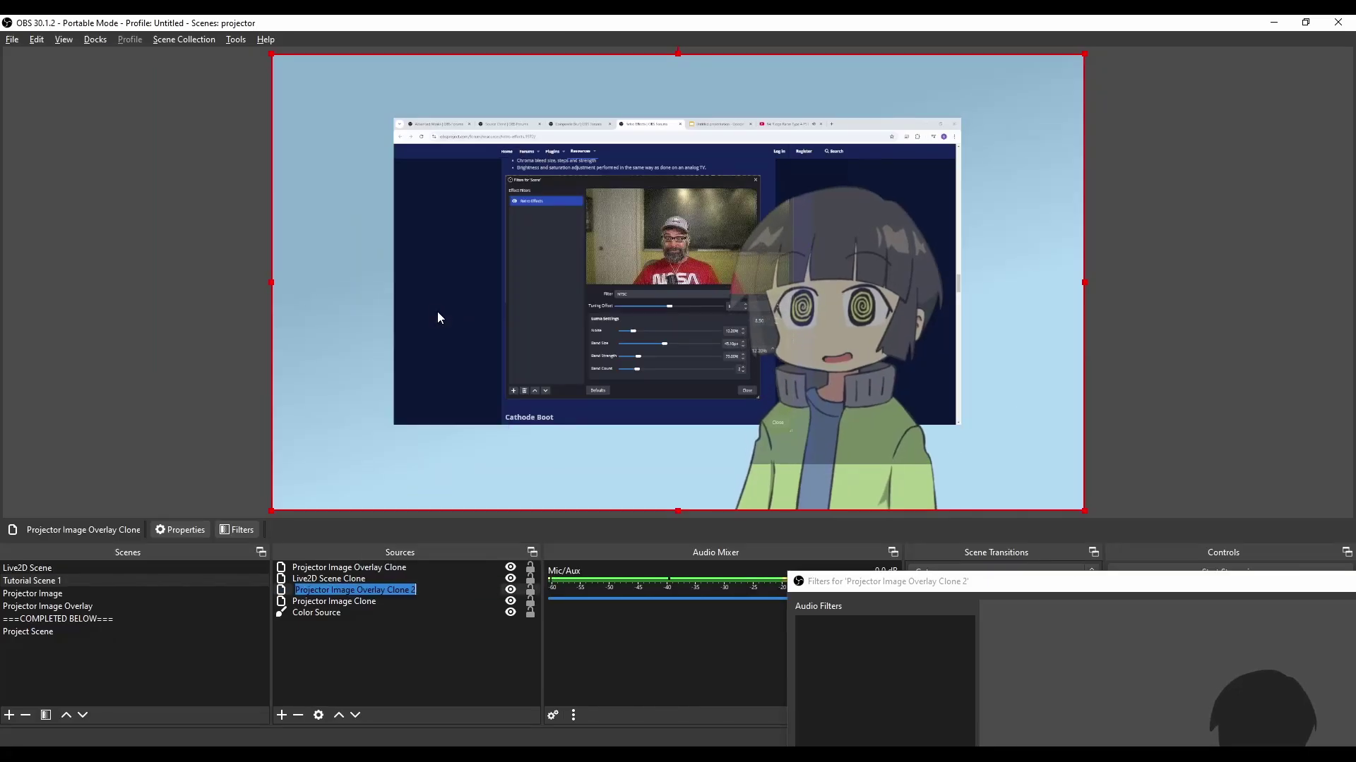
type("Projecotr I")
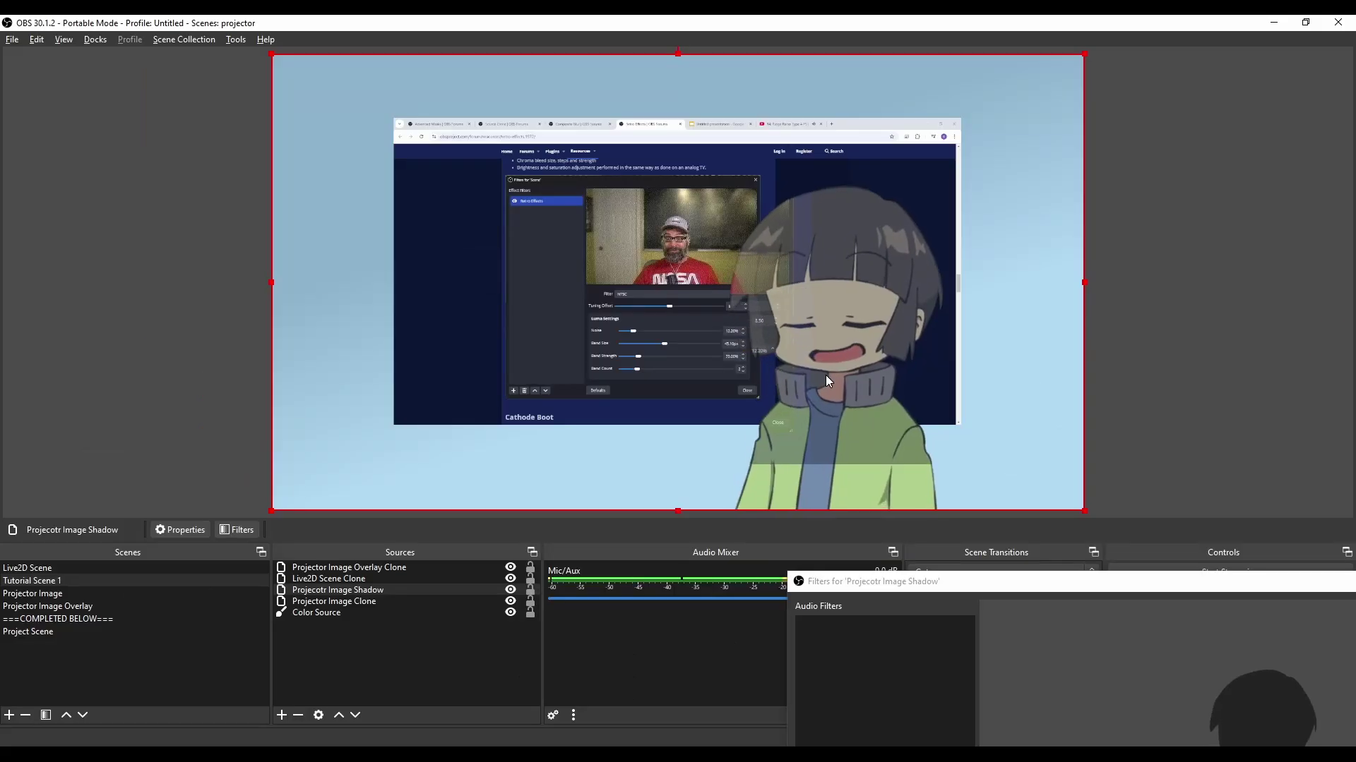
left_click_drag(825, 375, 790, 379)
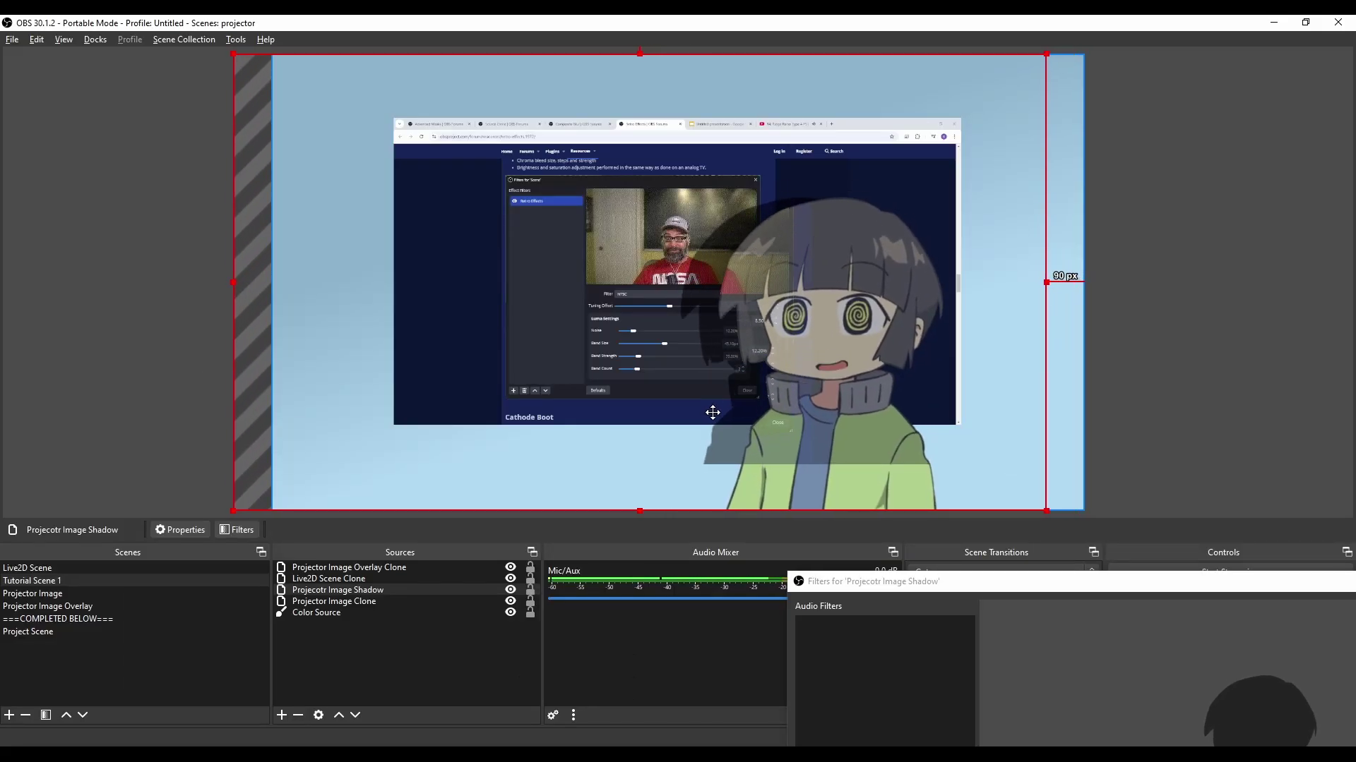
Give the shadow a Composite Blur filter with 11.90 radius and raise its opacity to 0.9689.
right_click(357, 590)
left_click(375, 577)
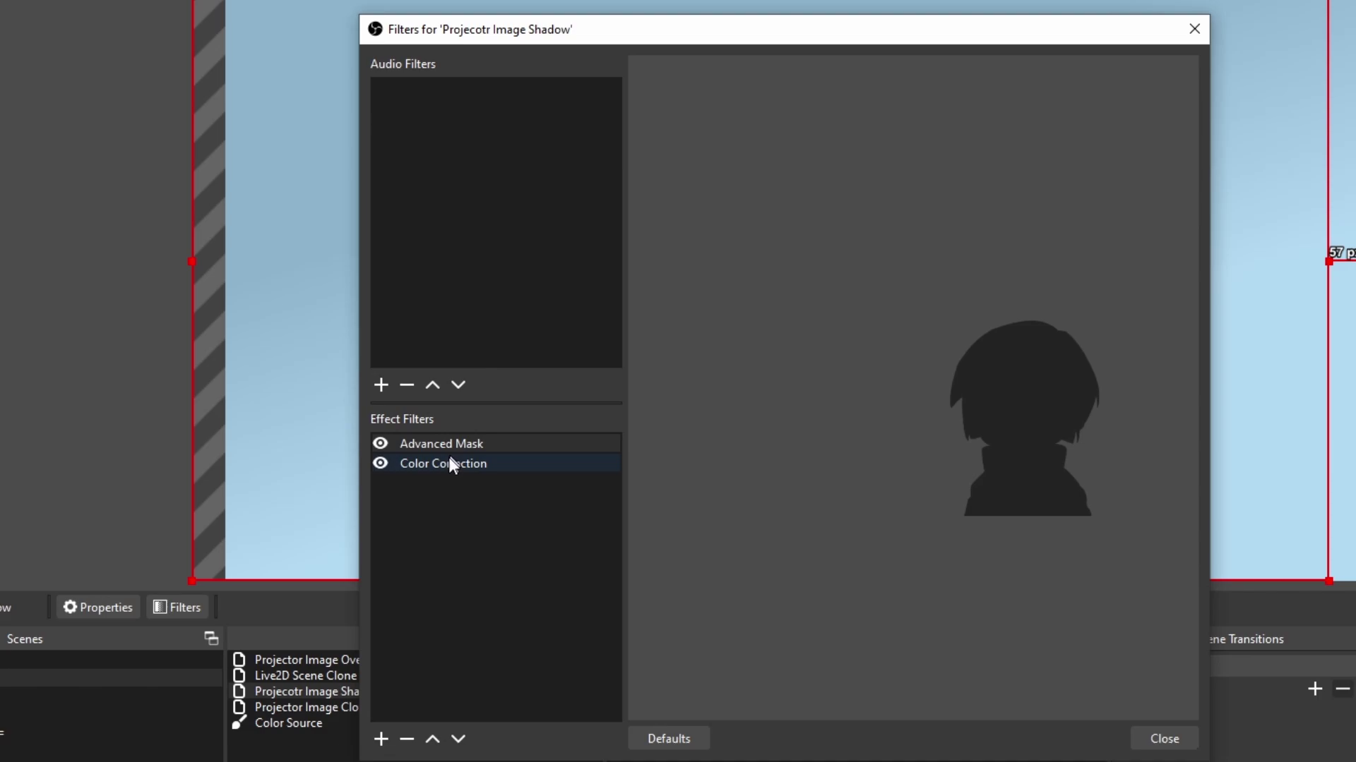
right_click(410, 551)
right_click(427, 555)
mouse_move(494, 565)
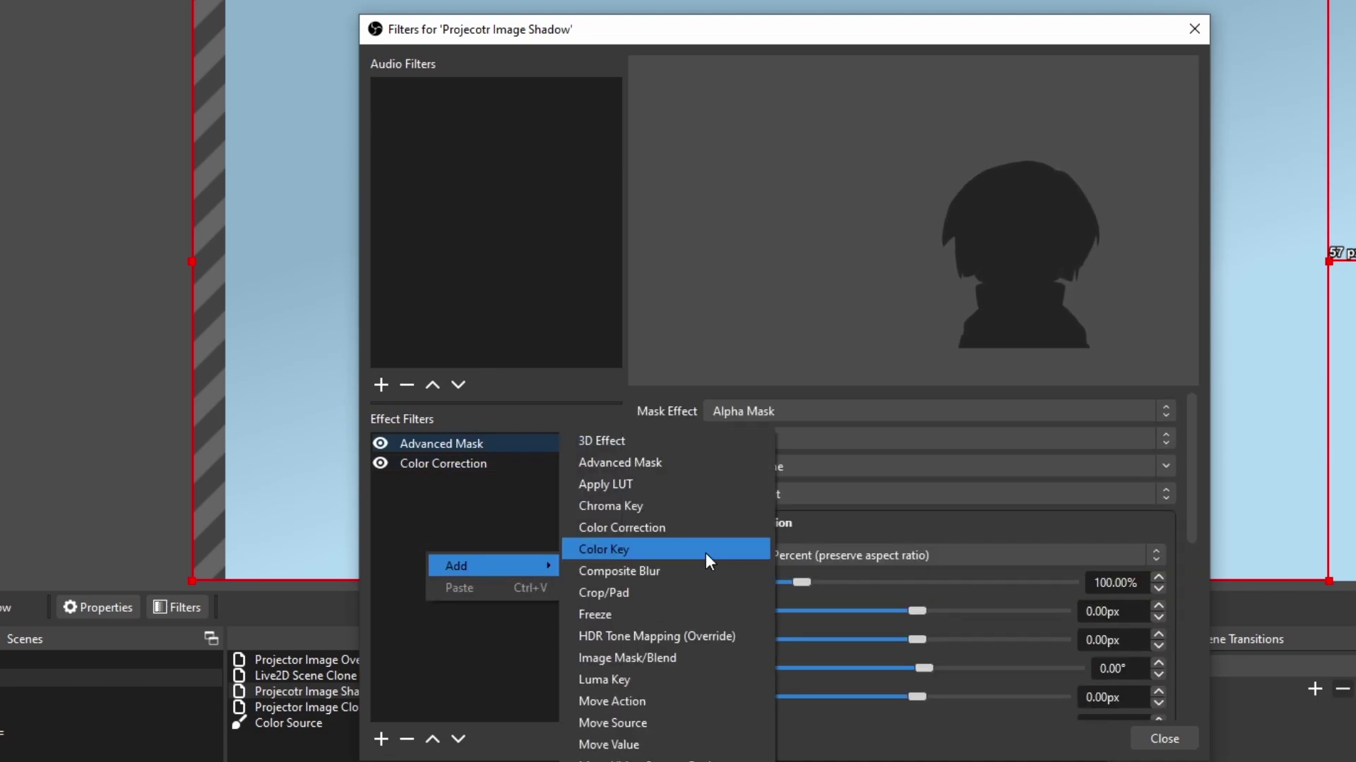
left_click(712, 571)
left_click(732, 425)
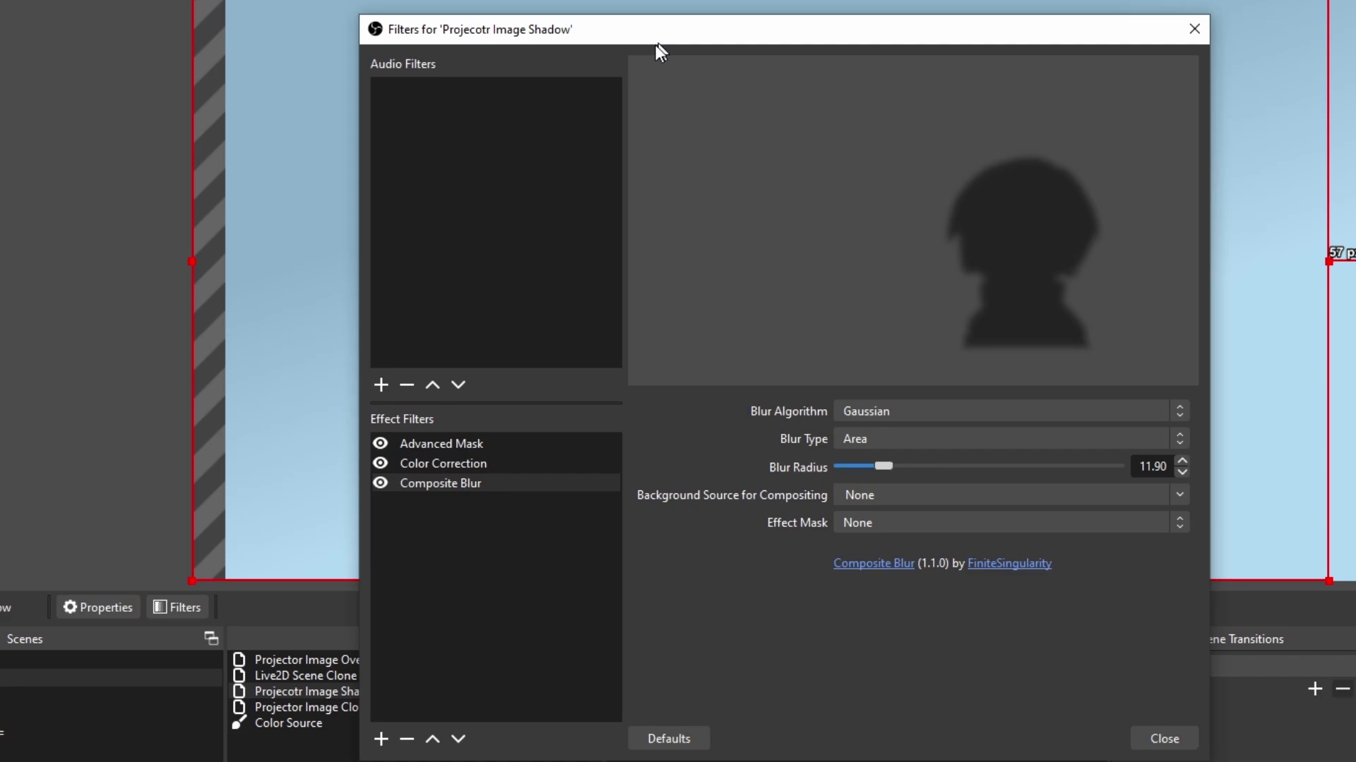
left_click_drag(613, 31, 1256, 506)
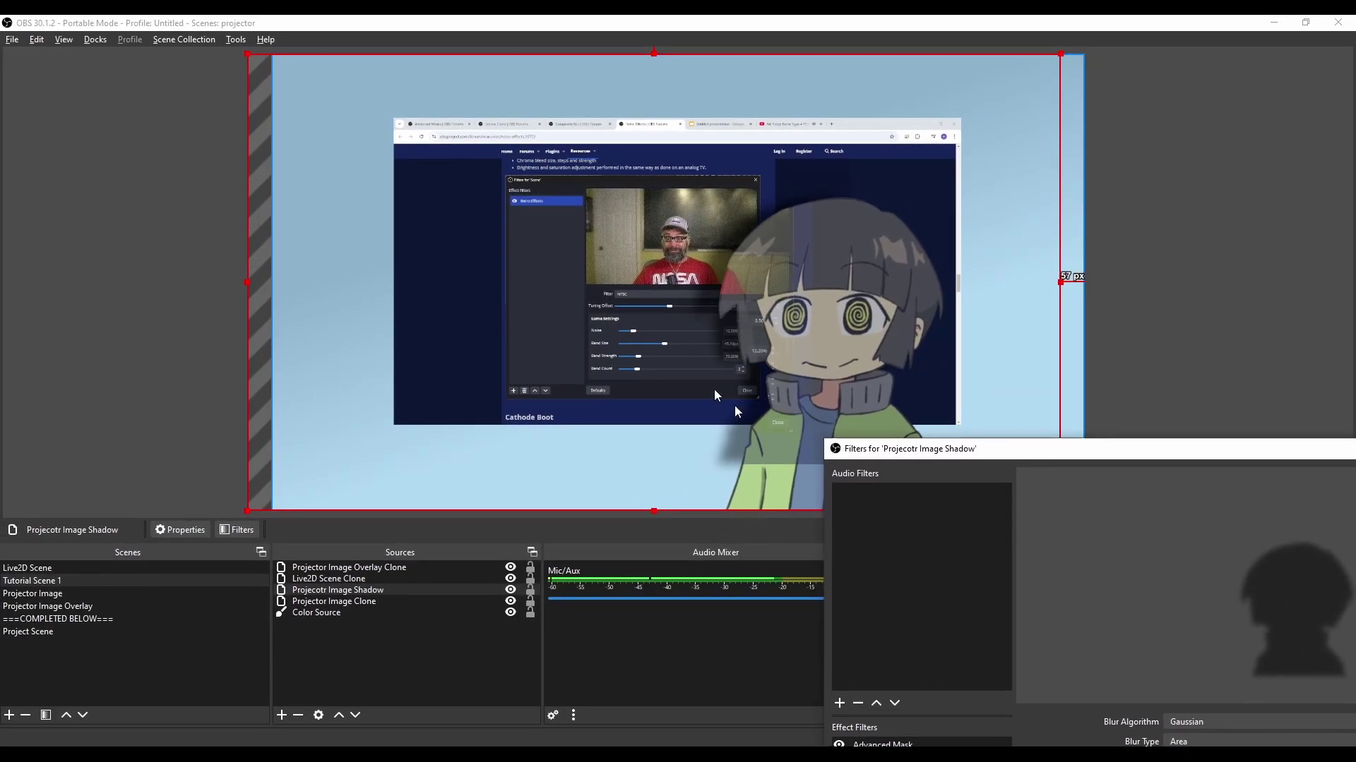
left_click_drag(969, 459, 191, 82)
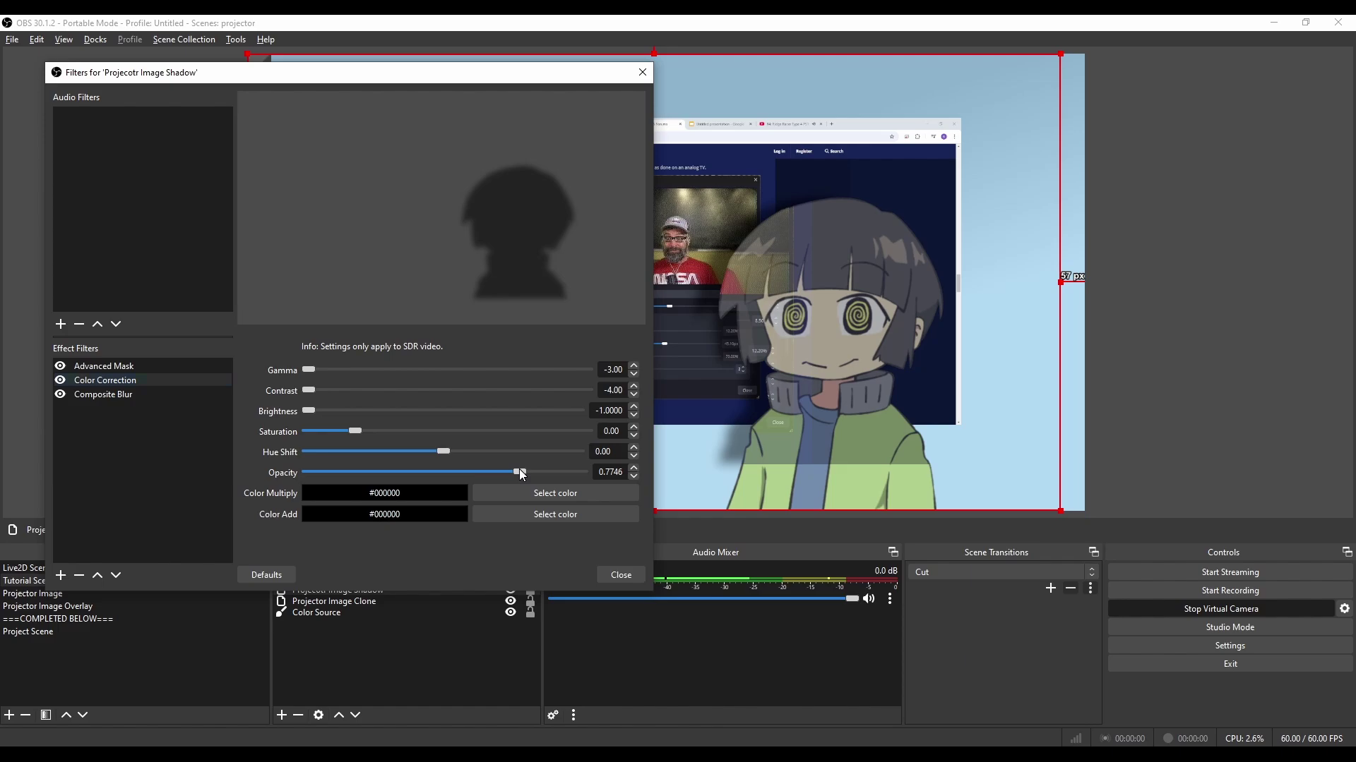
left_click_drag(519, 469, 577, 484)
key("Escape")
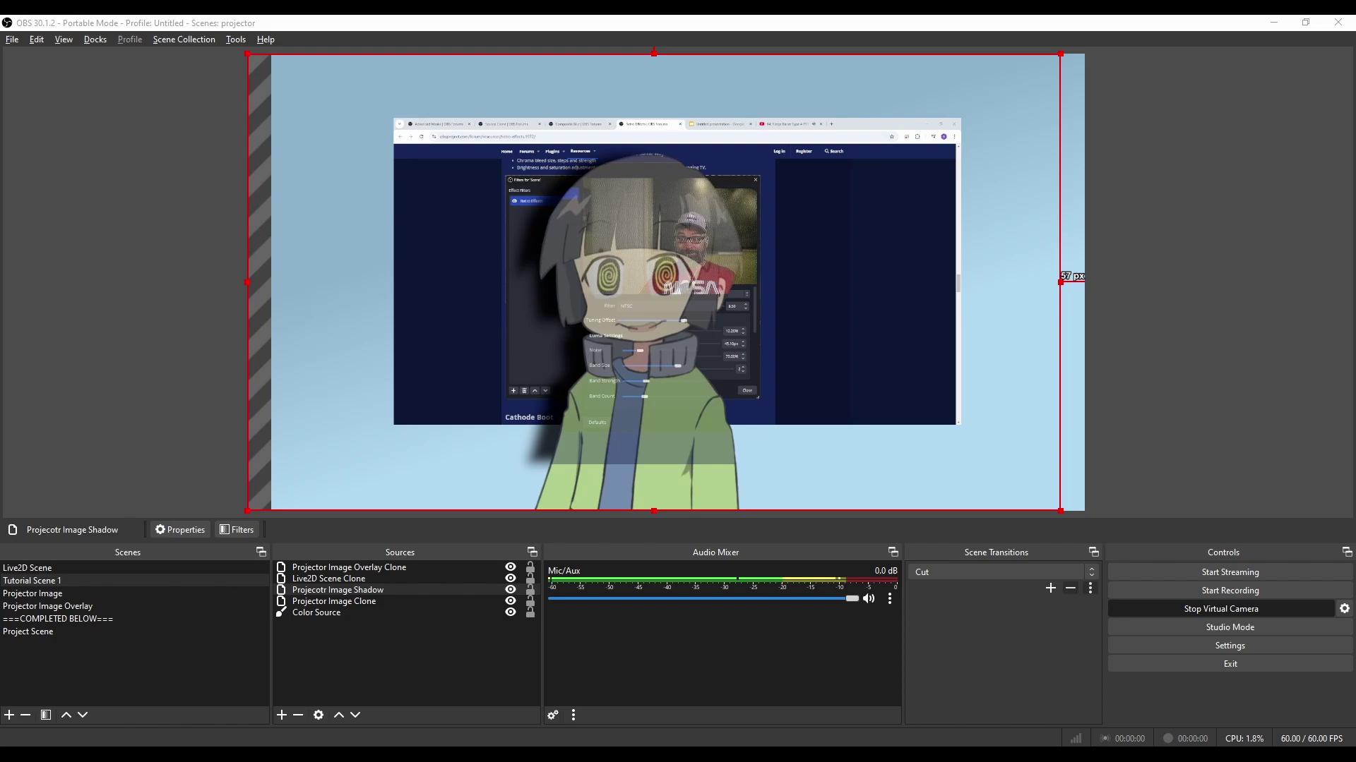
Nudge up the Gamma in Projector Image Overlay Clone's Color Correction filter.
left_click(387, 567)
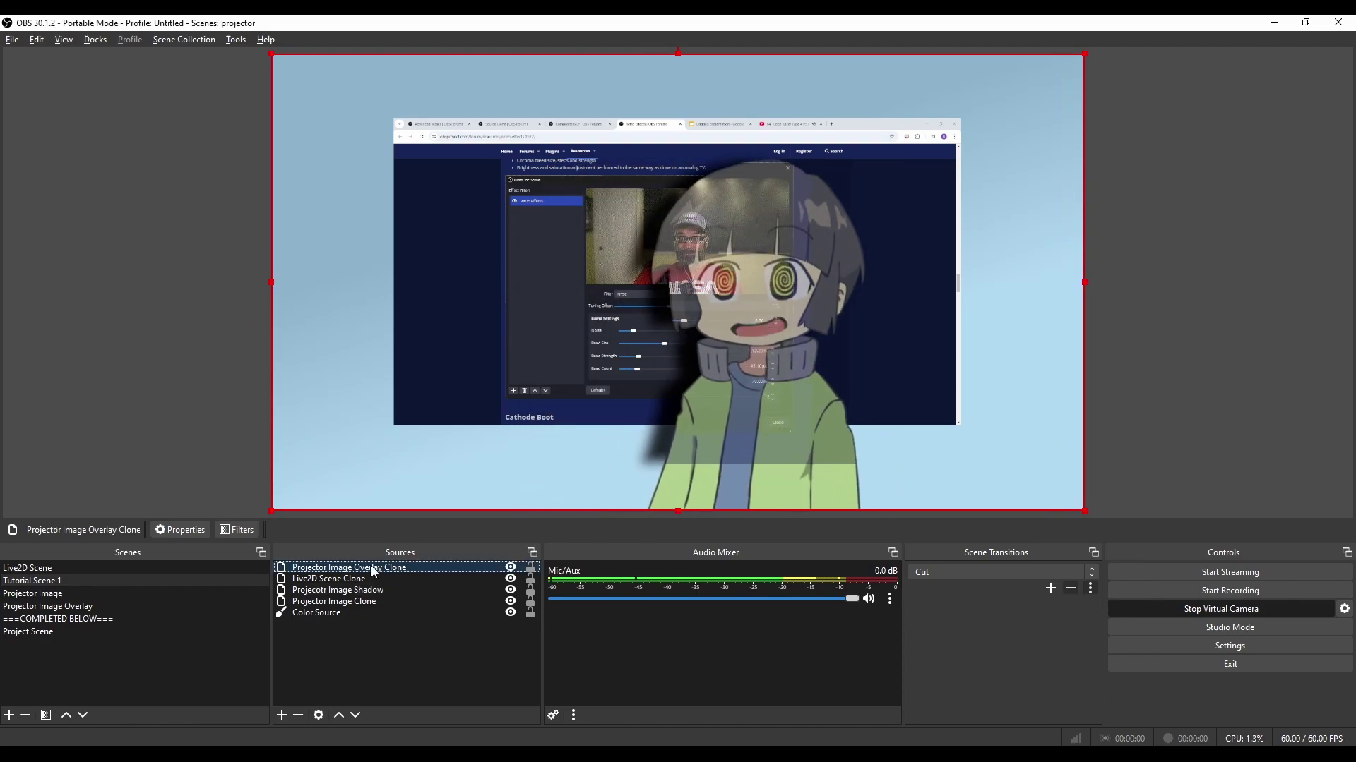
right_click(386, 567)
left_click(406, 545)
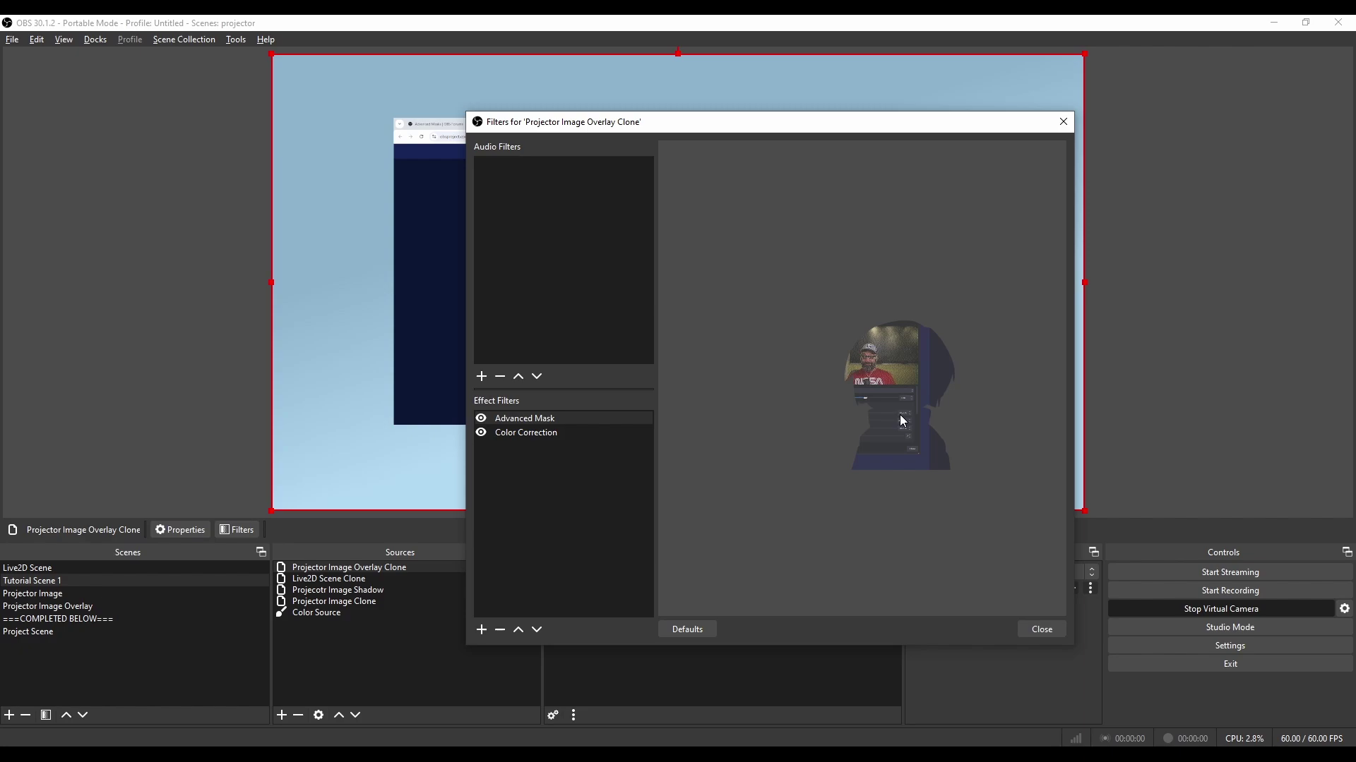
left_click(515, 437)
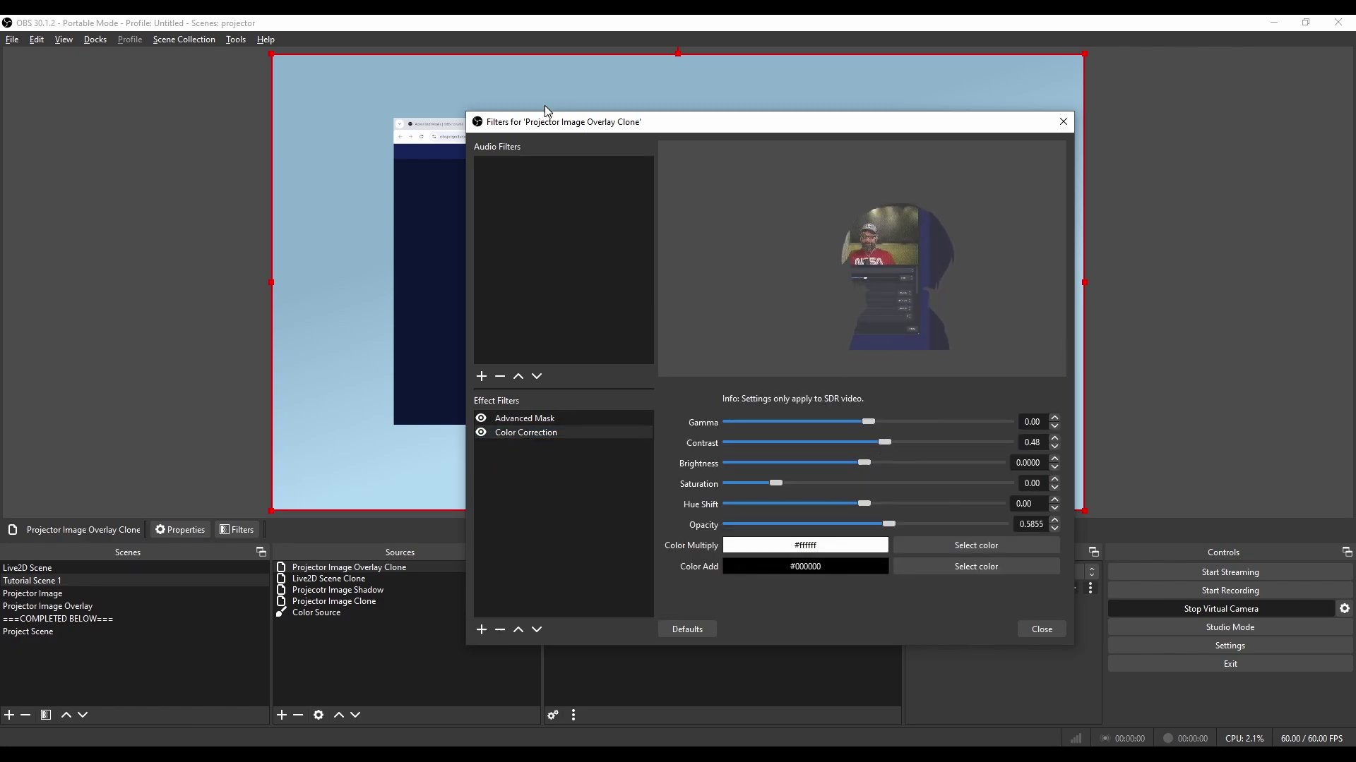
left_click_drag(548, 116, 874, 115)
left_click_drag(1196, 422, 1207, 424)
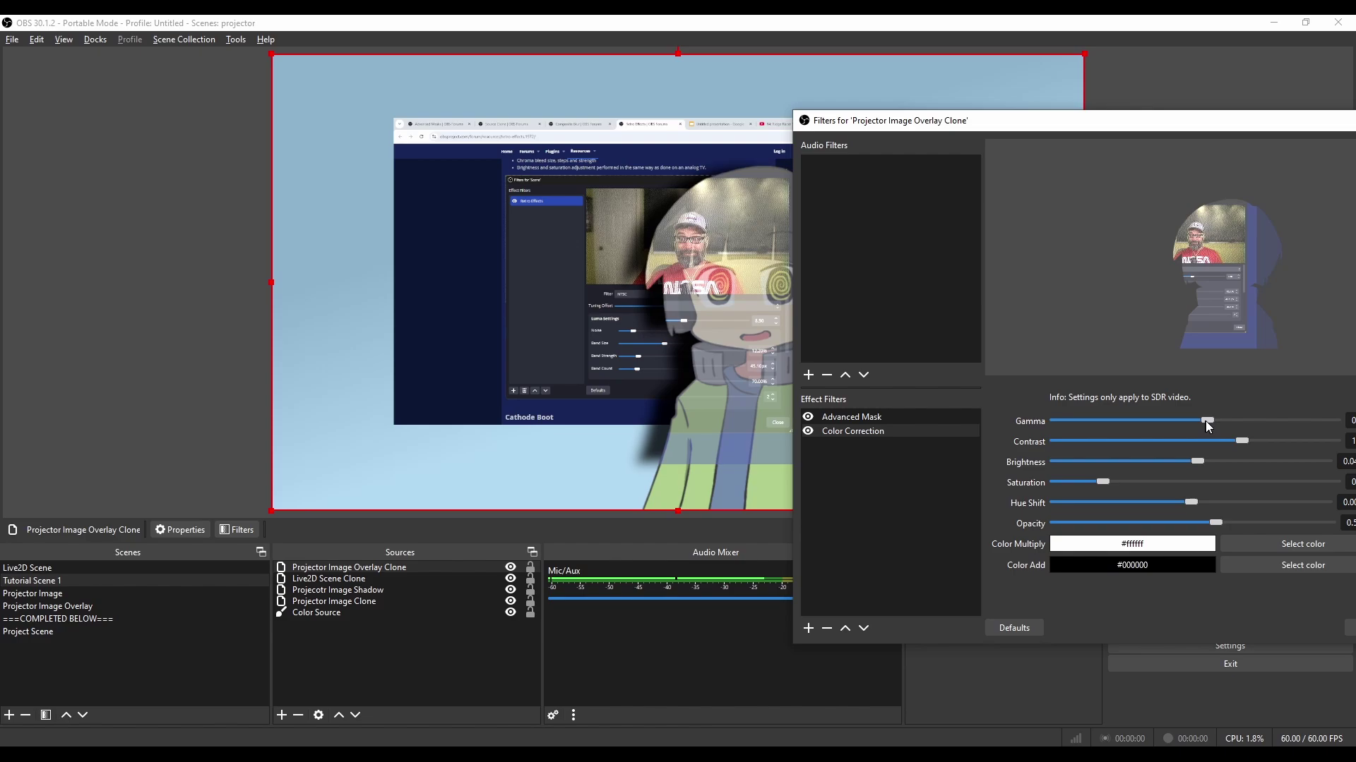
left_click(835, 463)
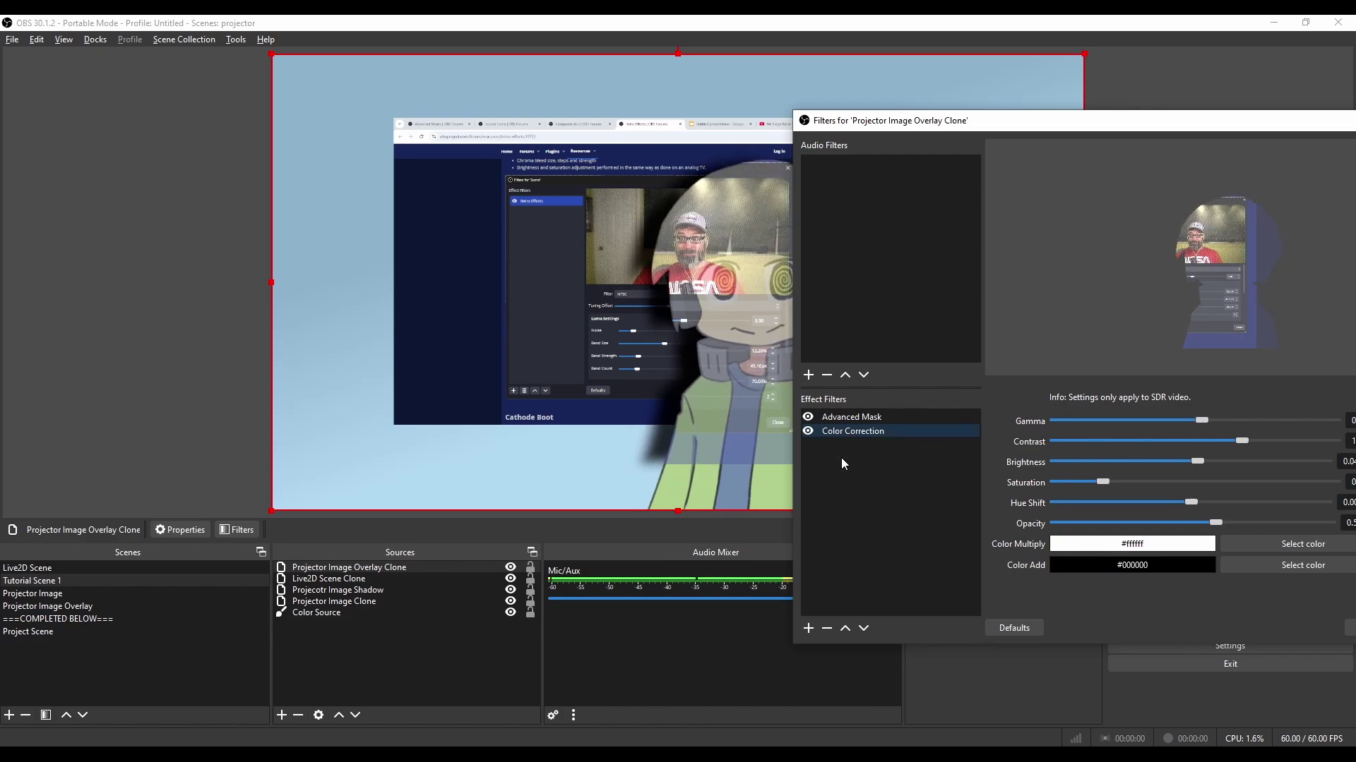
Add a Retro Effects filter to the overlay clone and set its effect to Scanlines.
right_click(816, 463)
mouse_move(833, 468)
left_click(985, 701)
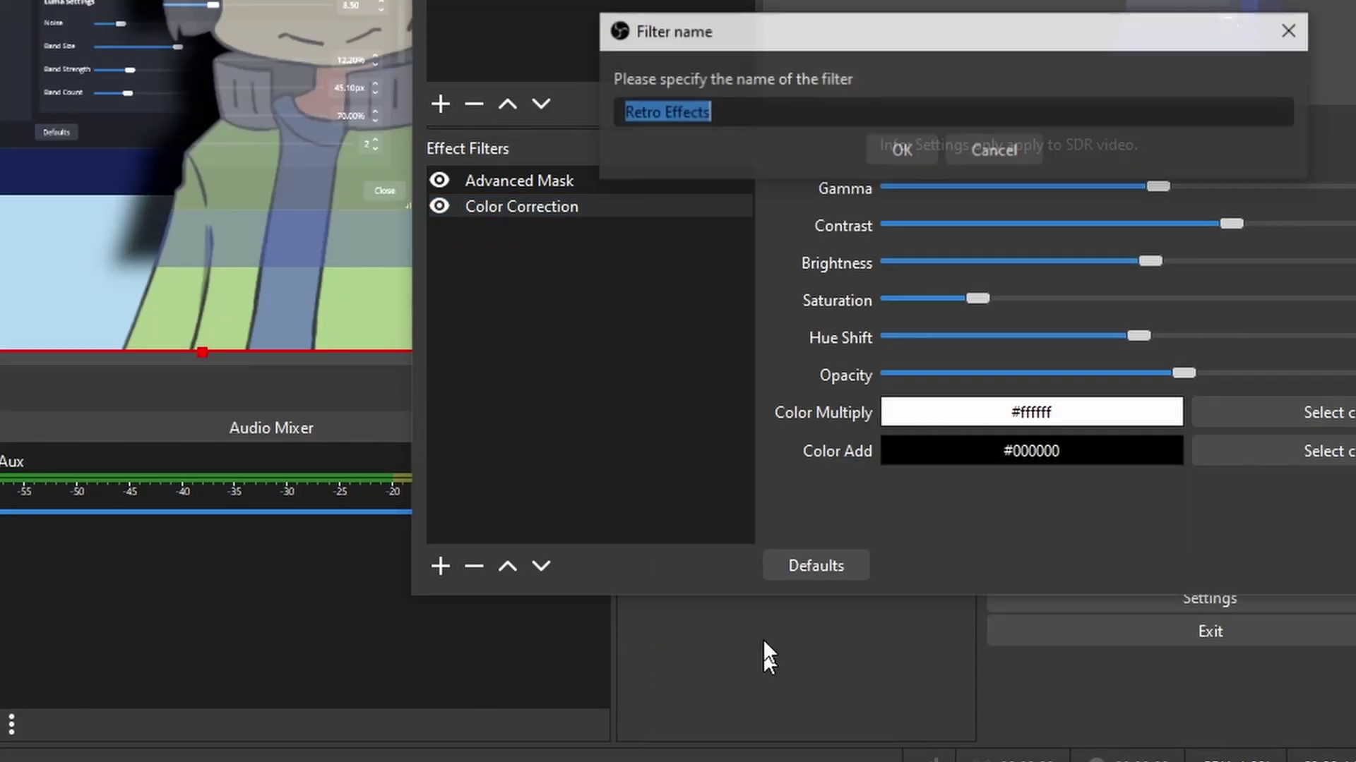
key("Return")
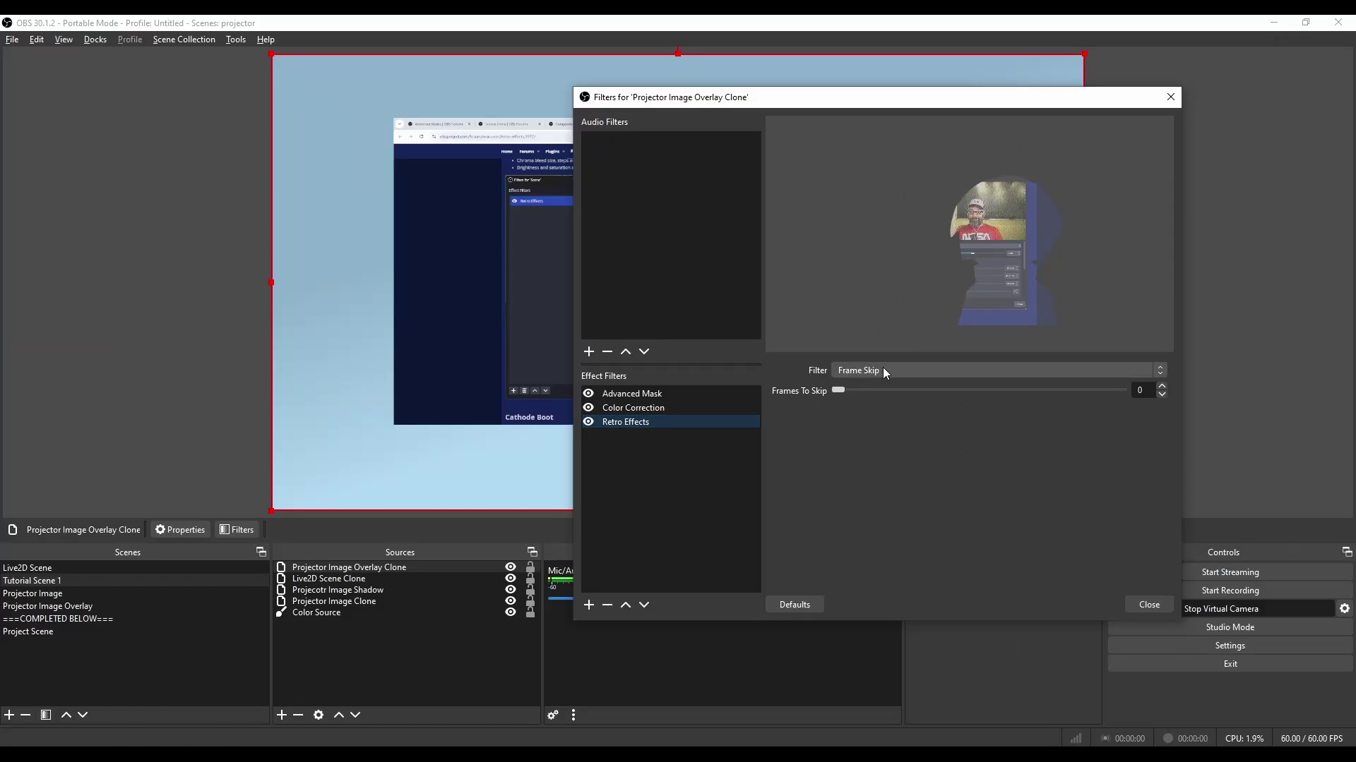
left_click(883, 370)
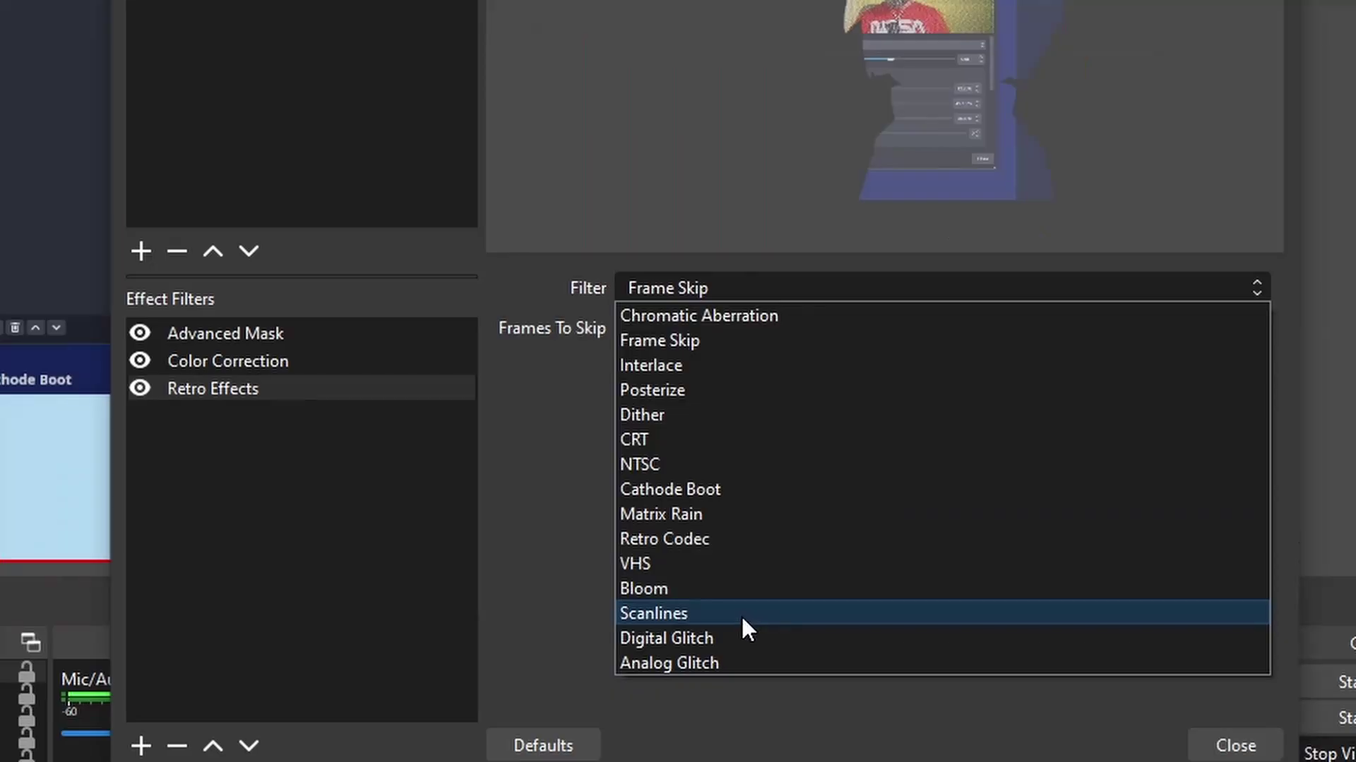
left_click(743, 614)
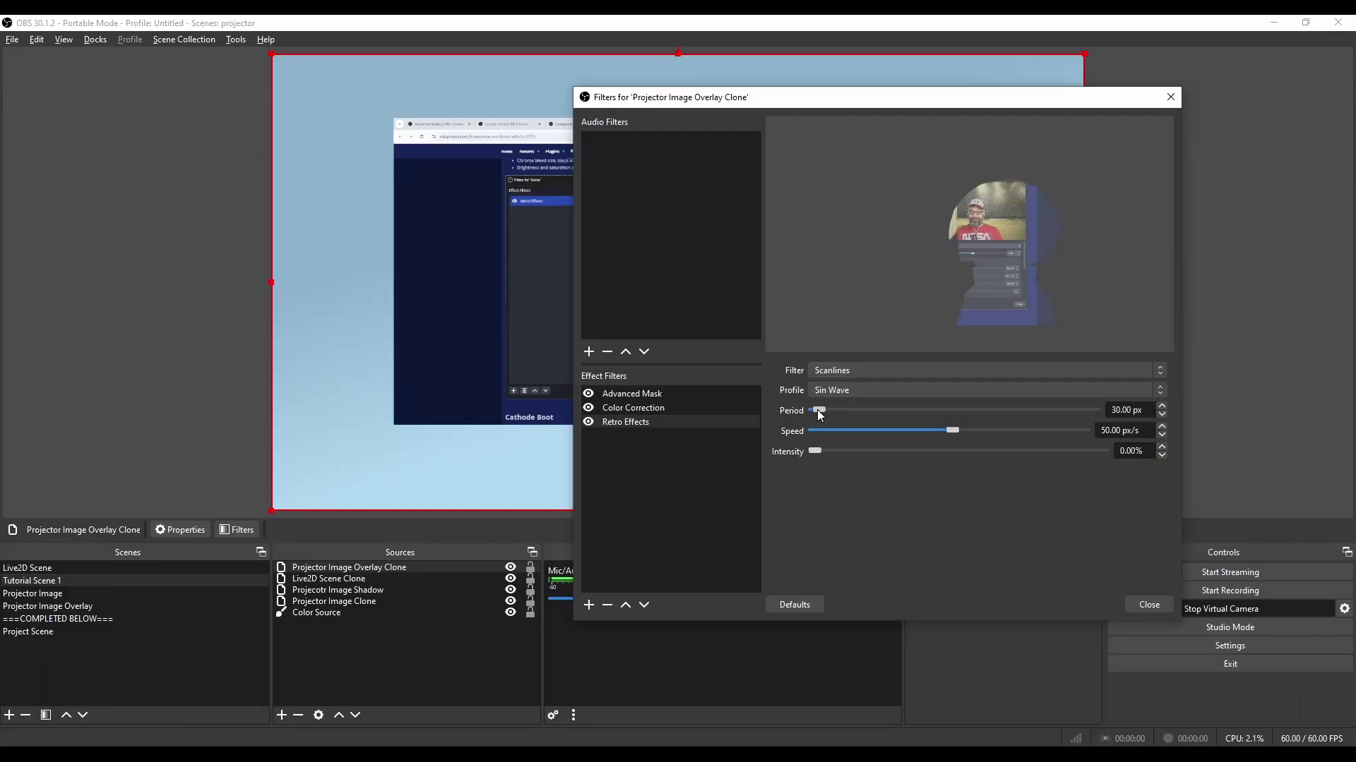
Set the scanlines to 690 px period, 453 px/s speed and 82.10% intensity.
left_click_drag(819, 410, 829, 409)
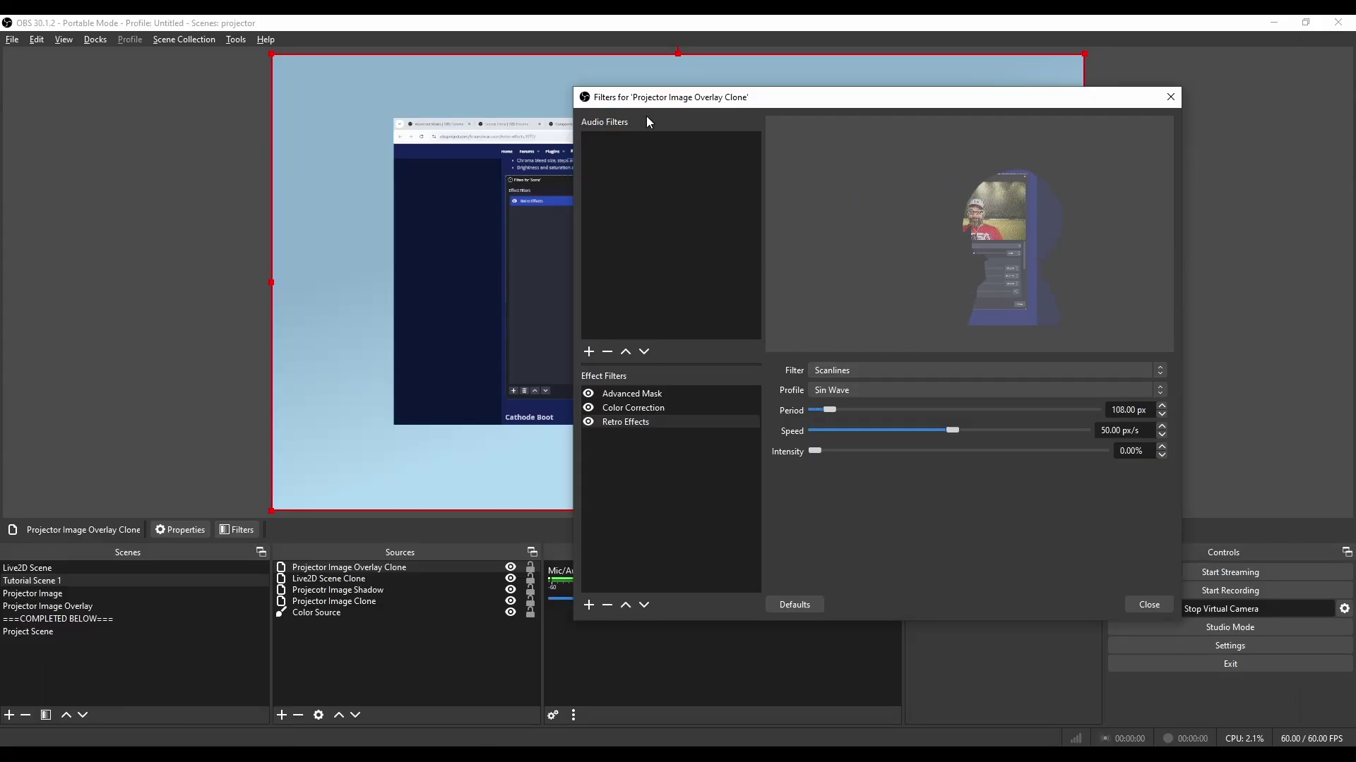
left_click_drag(648, 107, 940, 137)
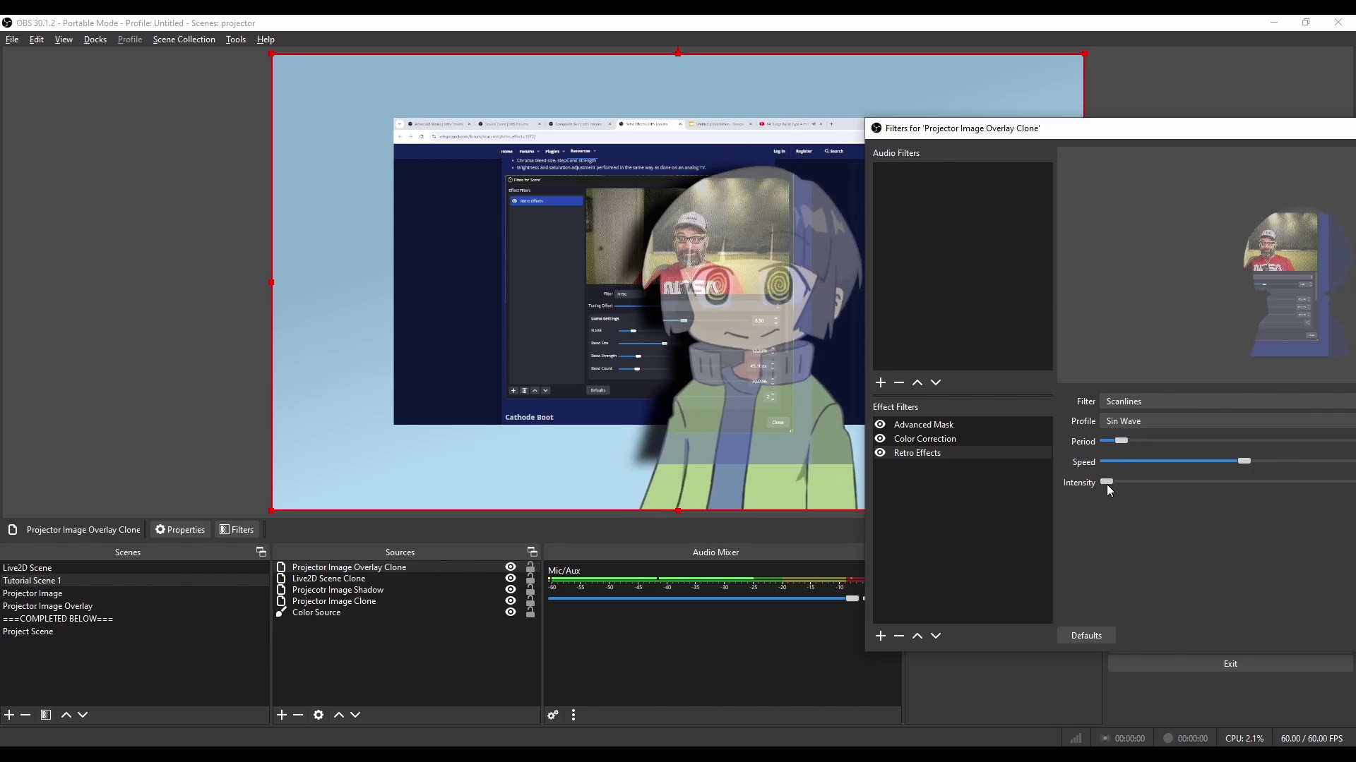
left_click_drag(1119, 483, 1228, 486)
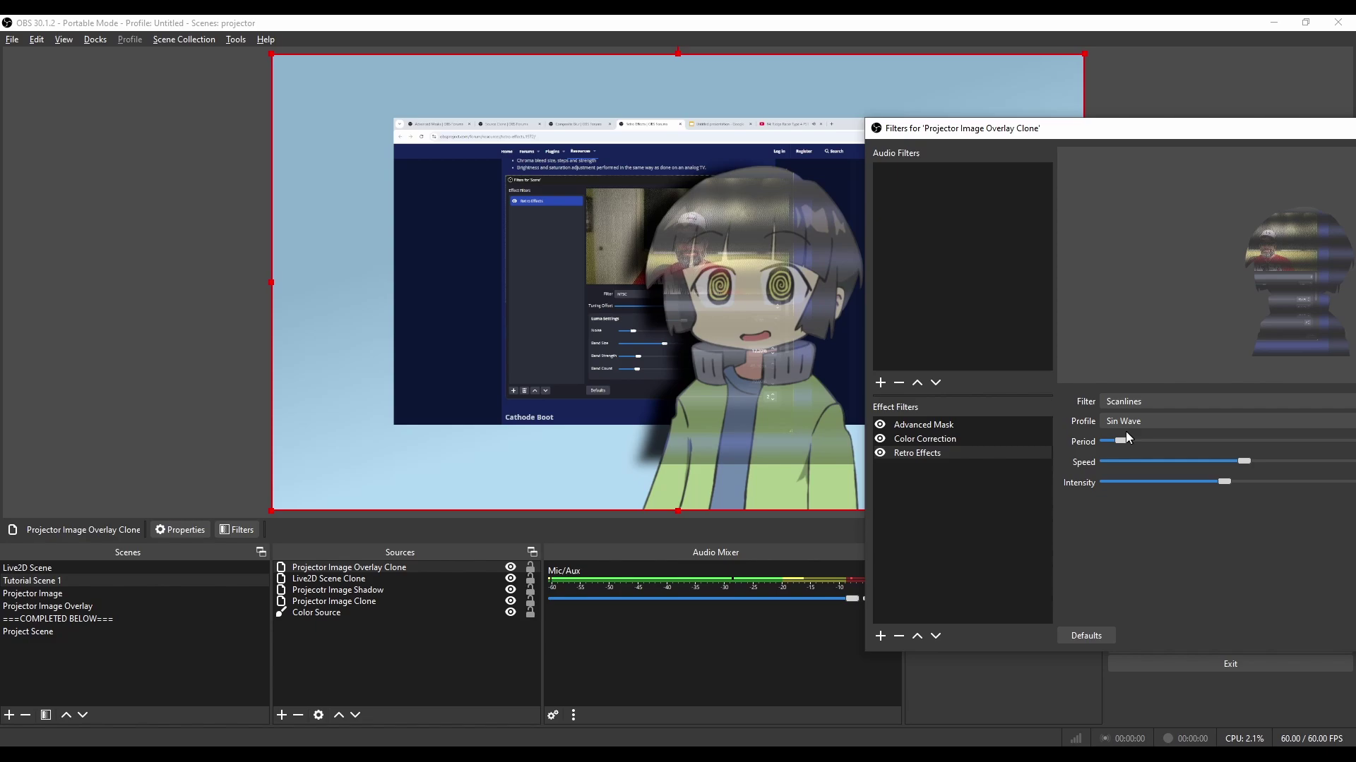
left_click_drag(1070, 139, 248, 79)
left_click_drag(288, 388, 438, 407)
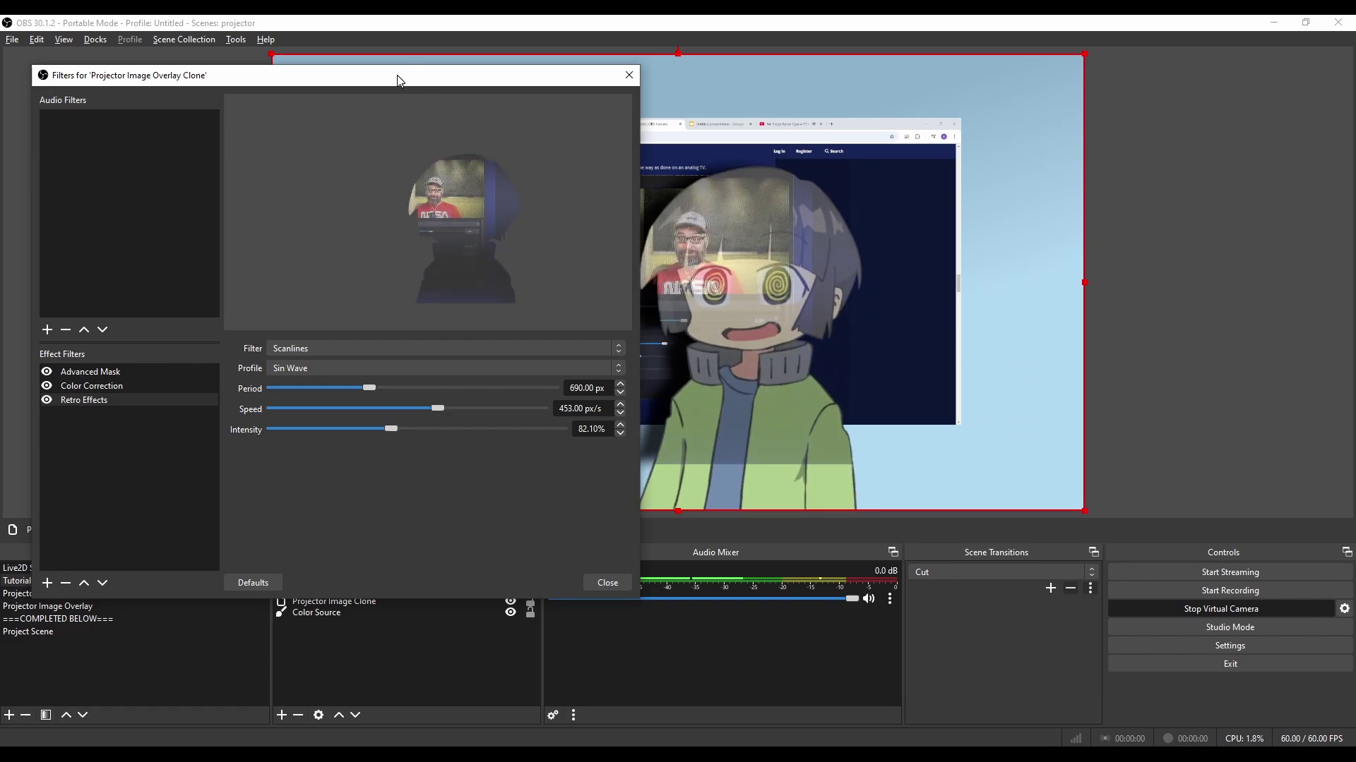
key("Escape")
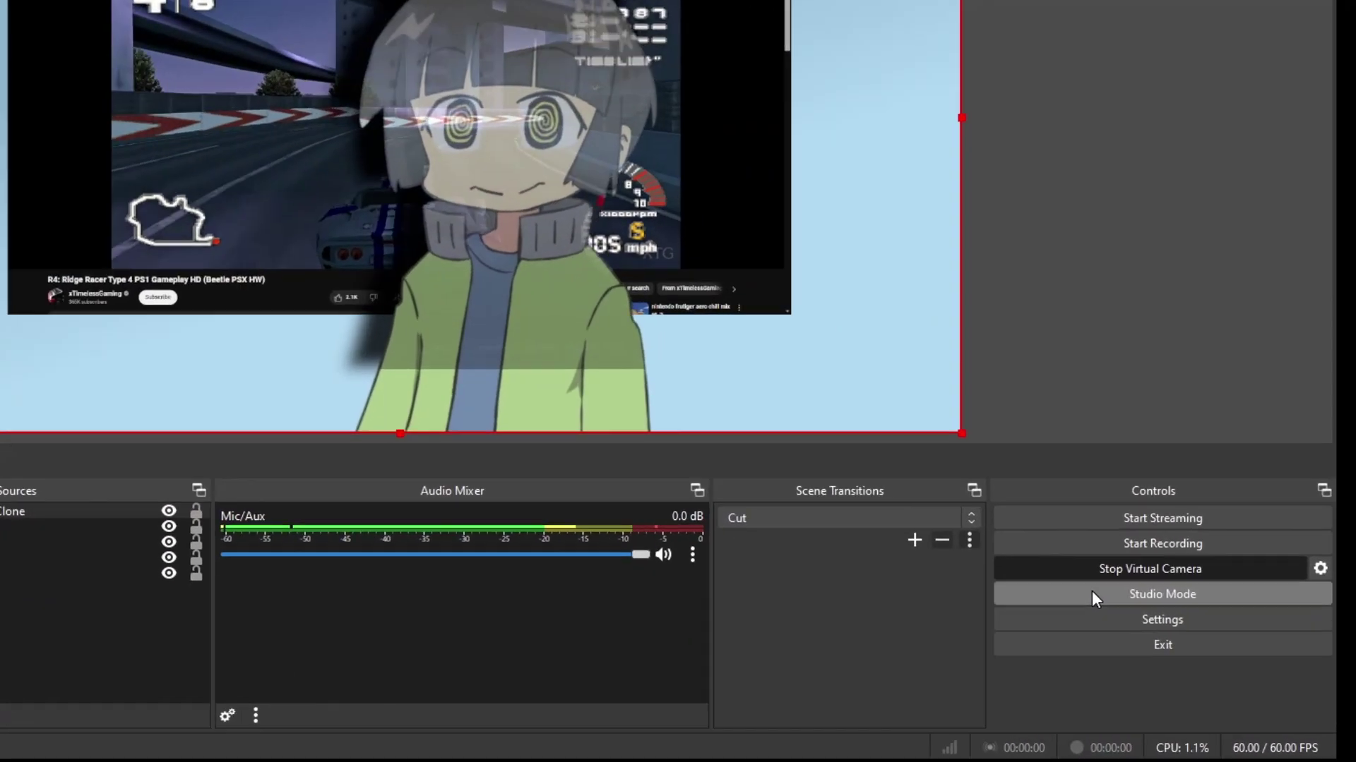
Turn on Studio Mode and load the Projector Image scene into the preview.
left_click(1179, 626)
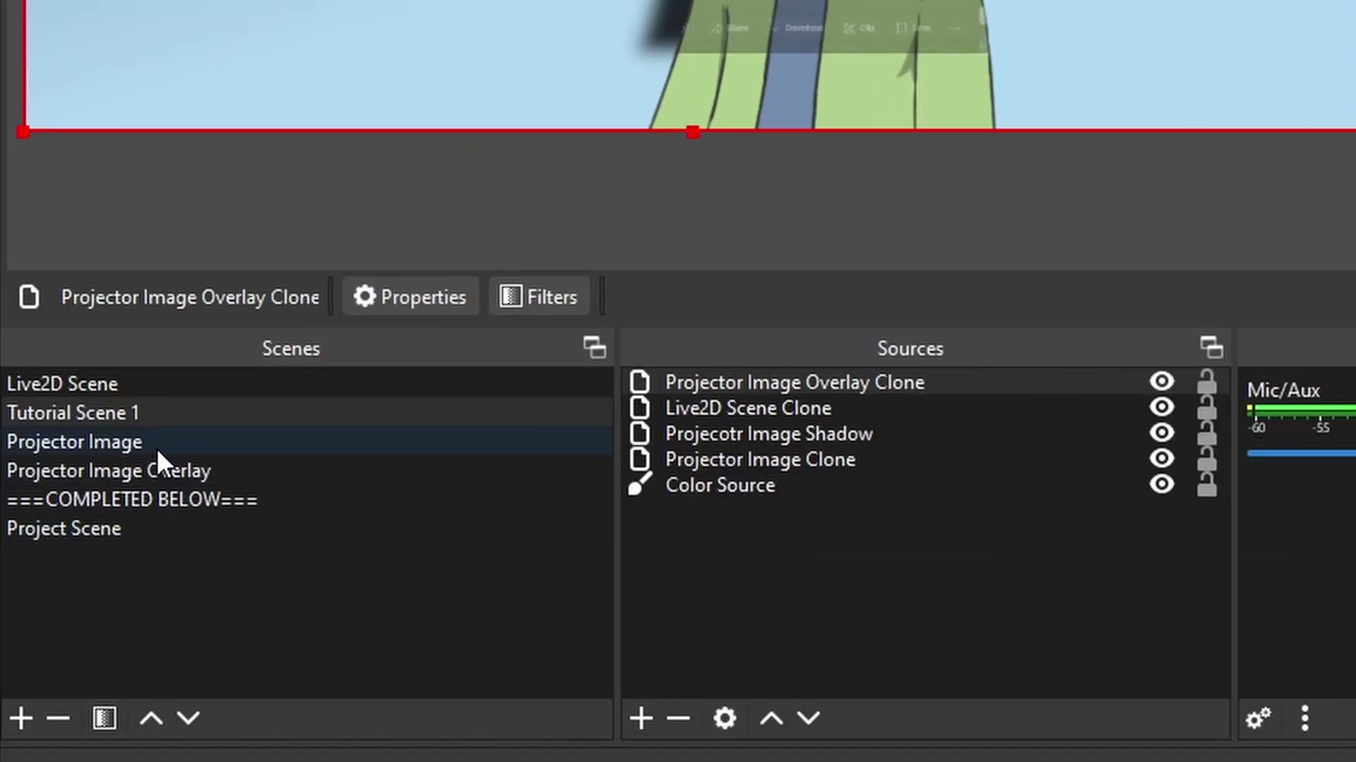
left_click(157, 448)
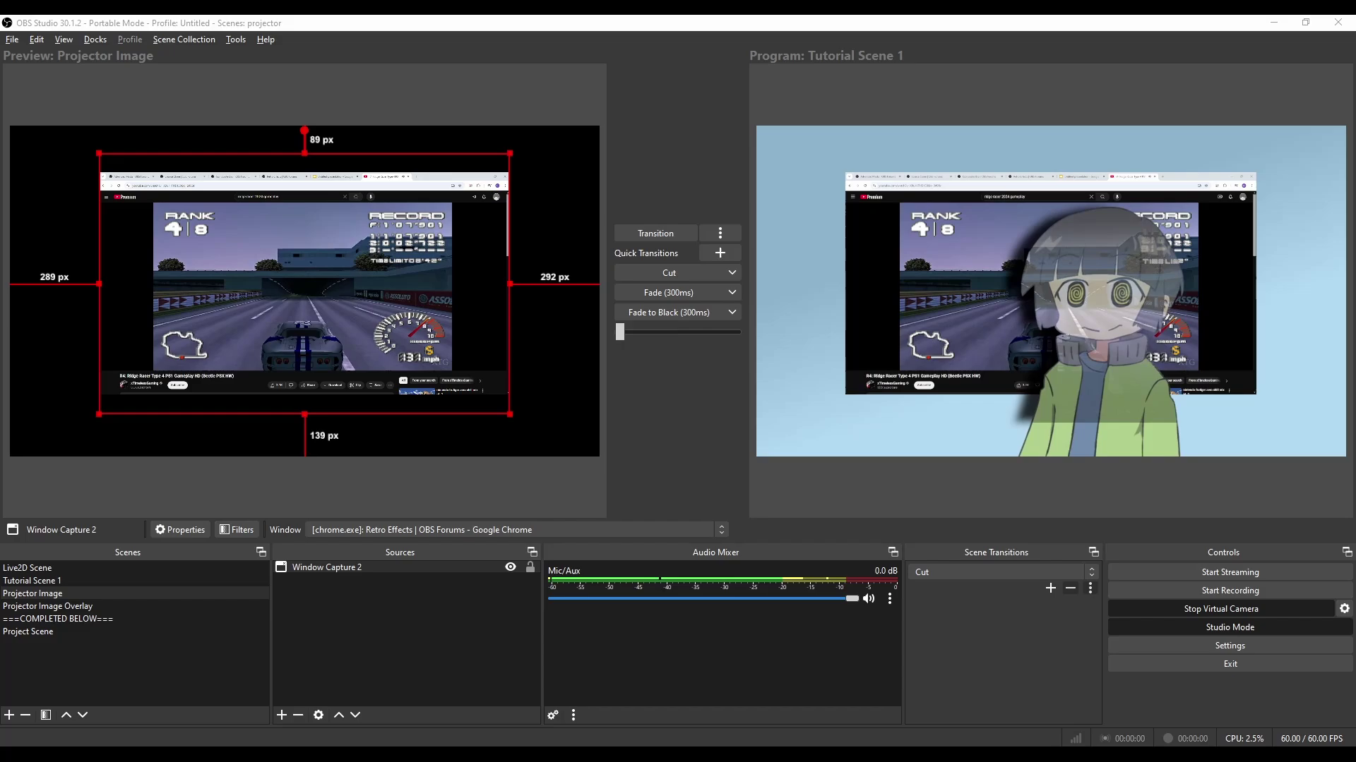
Drop the avatar image into Projector Image and position it over the game capture.
left_click_drag(385, 631, 385, 630)
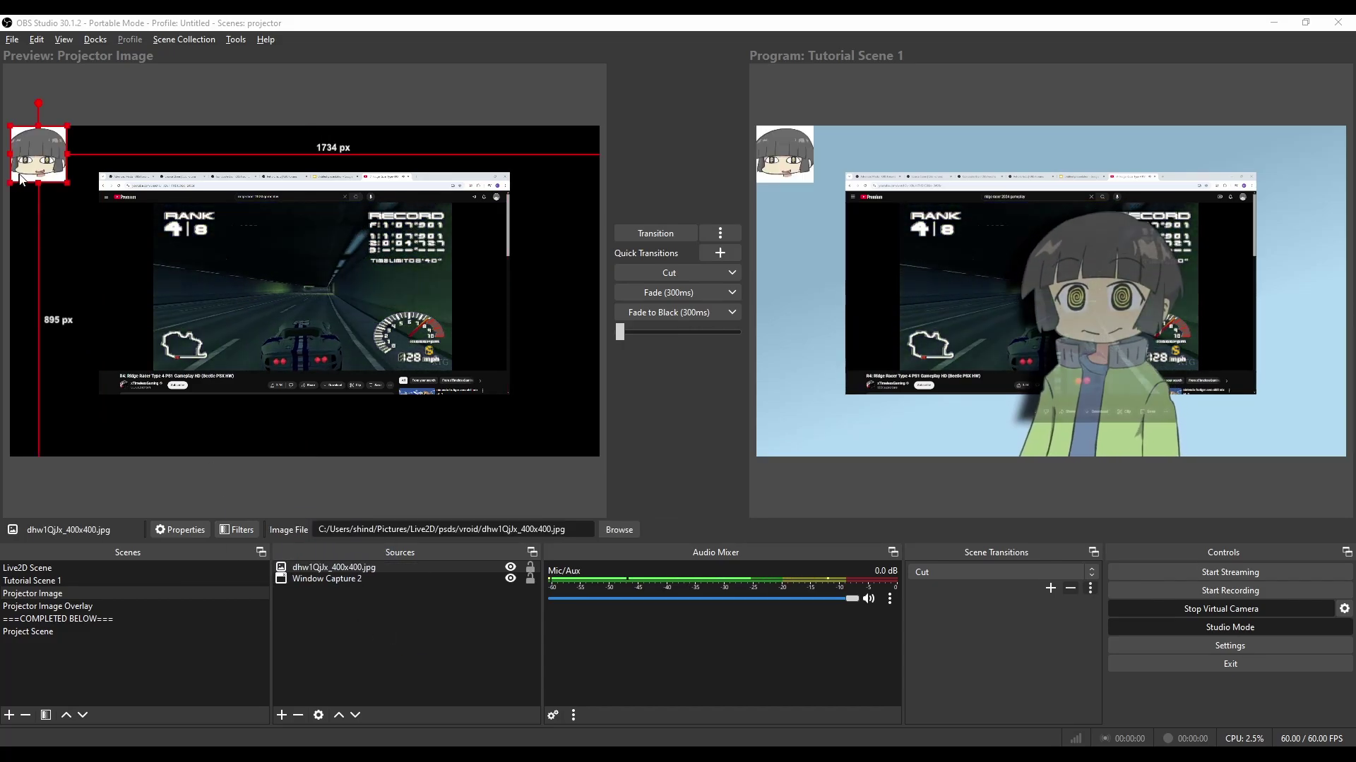
left_click_drag(39, 154, 188, 267)
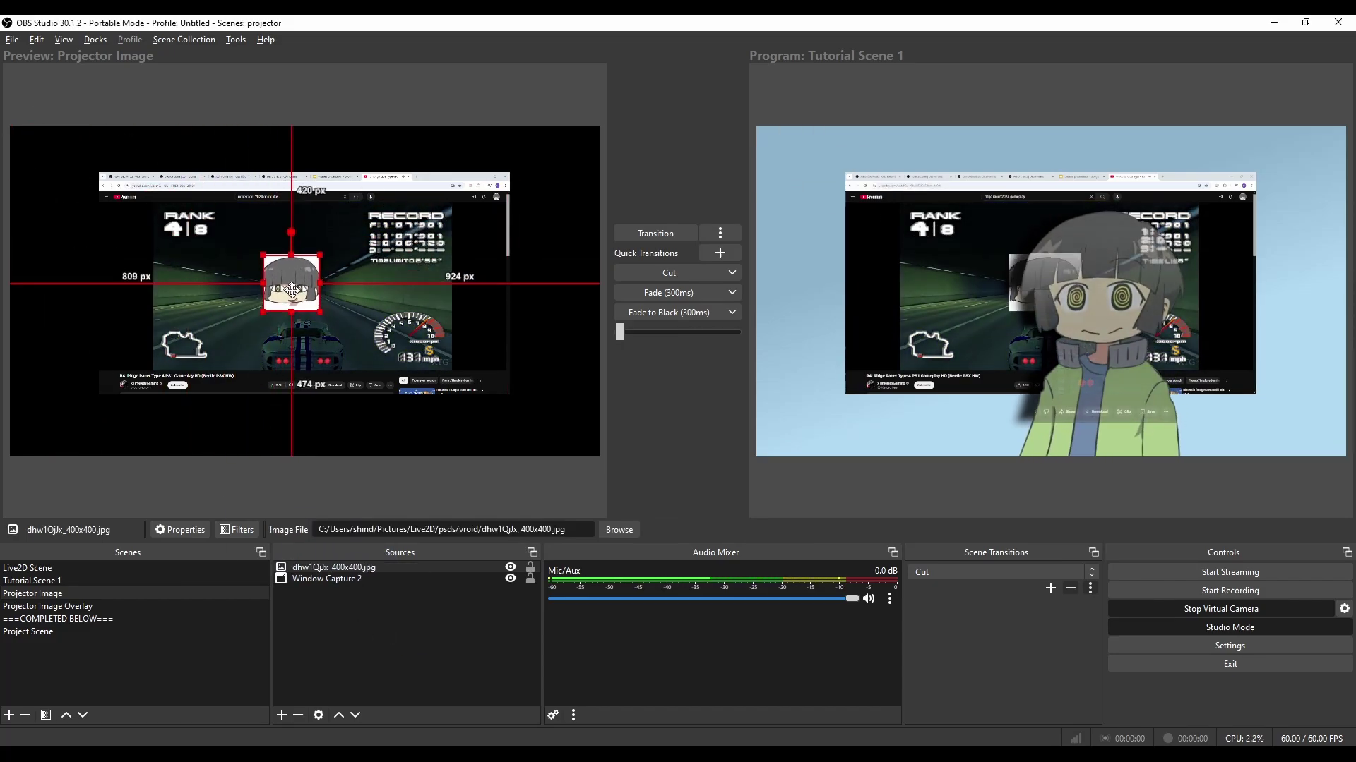
left_click_drag(292, 289, 387, 277)
mouse_move(308, 241)
left_mouse_down()
mouse_move(233, 262)
mouse_move(284, 292)
mouse_move(294, 263)
mouse_move(209, 227)
mouse_move(297, 256)
left_mouse_up()
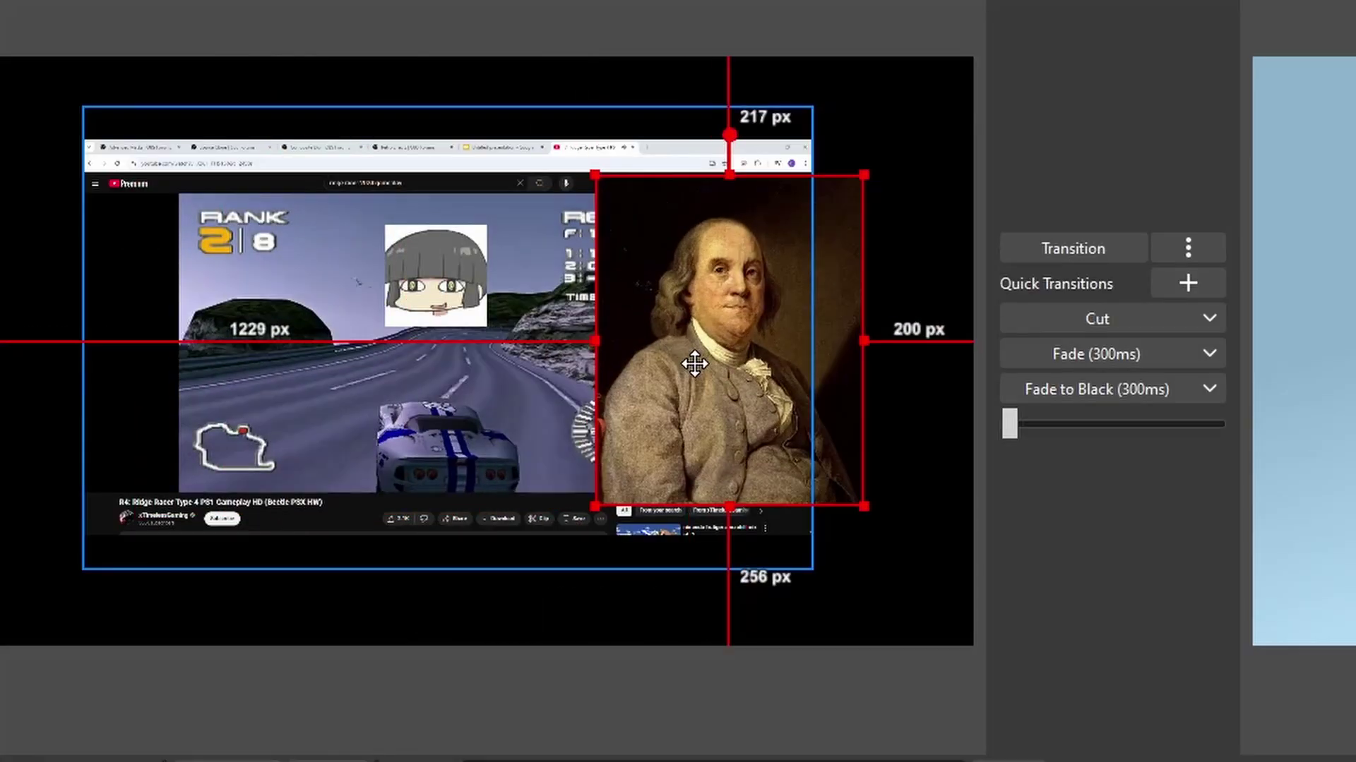
Position the Ben Franklin portrait and chat browser source, then exit Studio Mode.
left_click_drag(442, 297, 424, 315)
left_click_drag(660, 393, 659, 400)
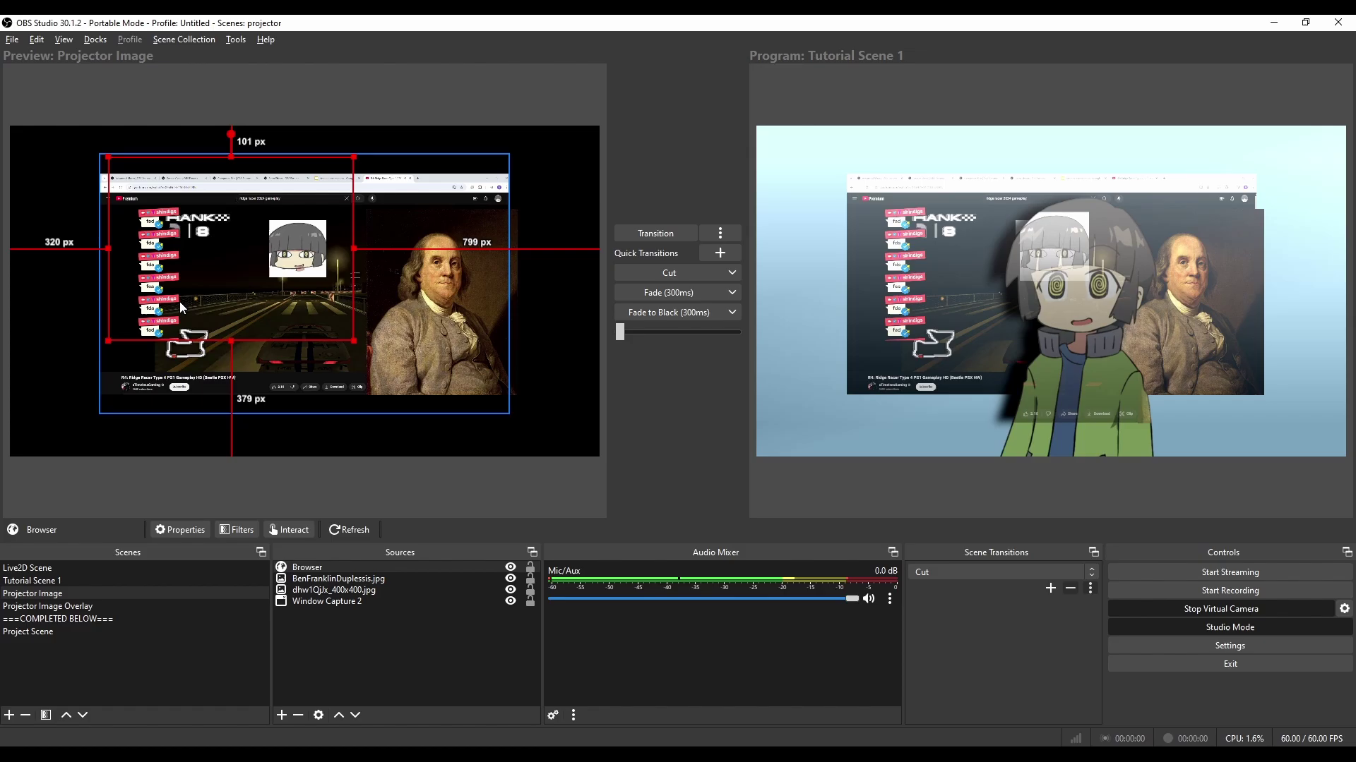
mouse_move(179, 302)
left_mouse_down()
mouse_move(233, 309)
mouse_move(161, 297)
left_mouse_up()
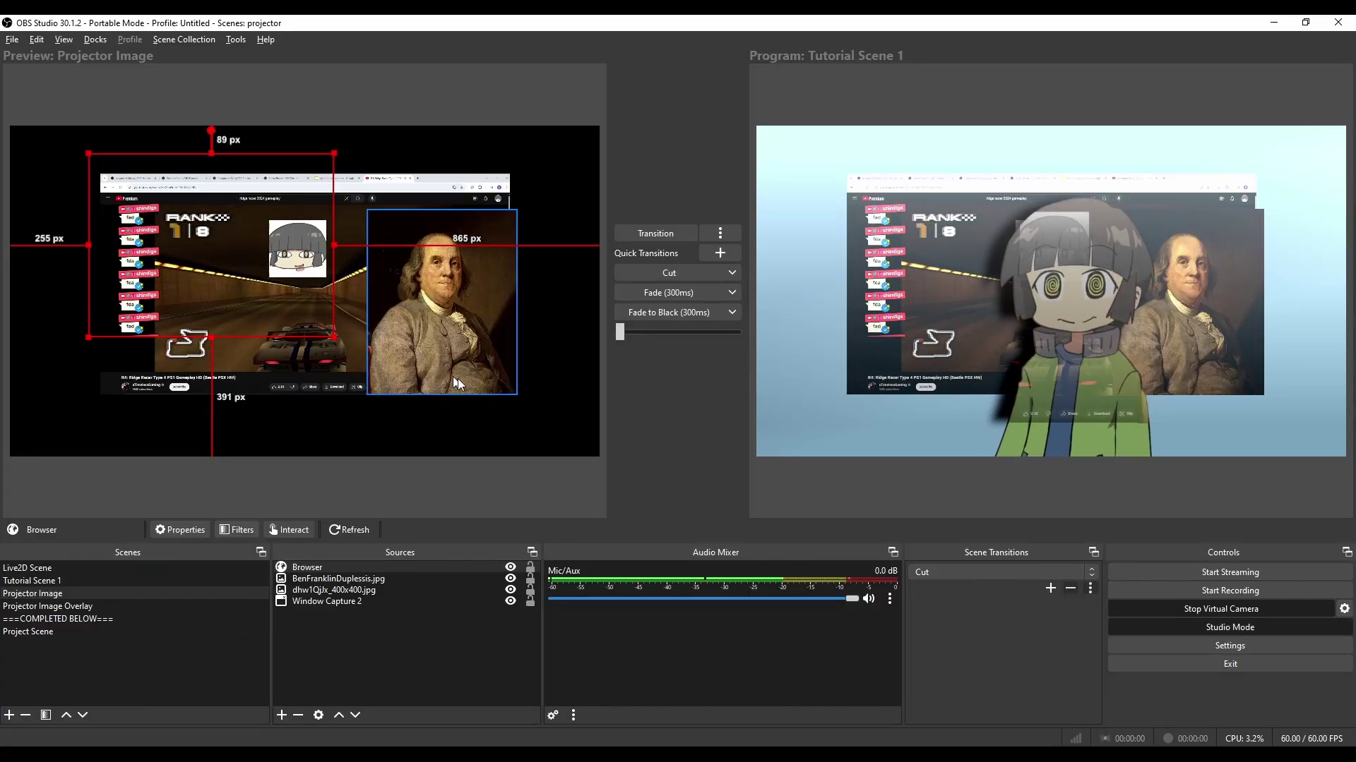
left_click(1202, 628)
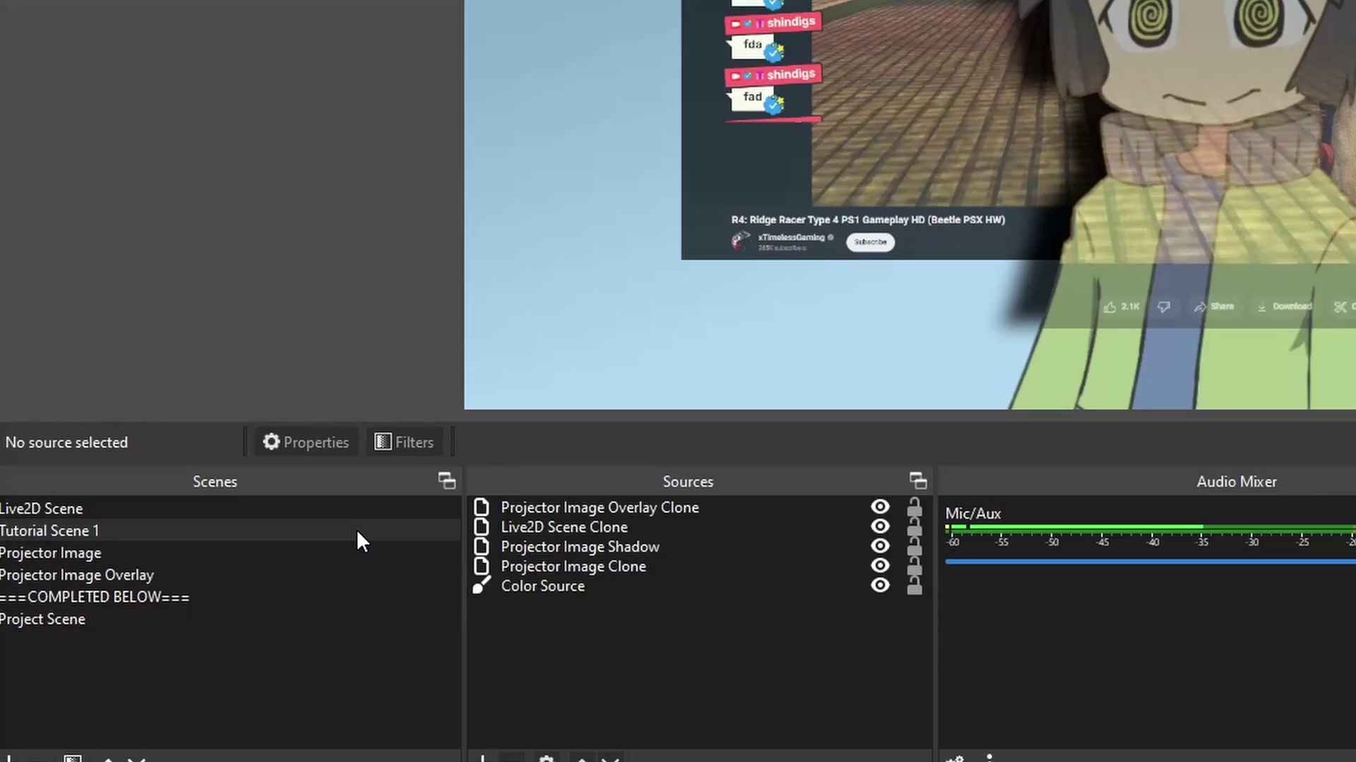
Add an Advanced Mask filter to Tutorial Scene 1, set to Adjustment Mask with Adjust Brightness ticked.
right_click(357, 531)
left_click(408, 409)
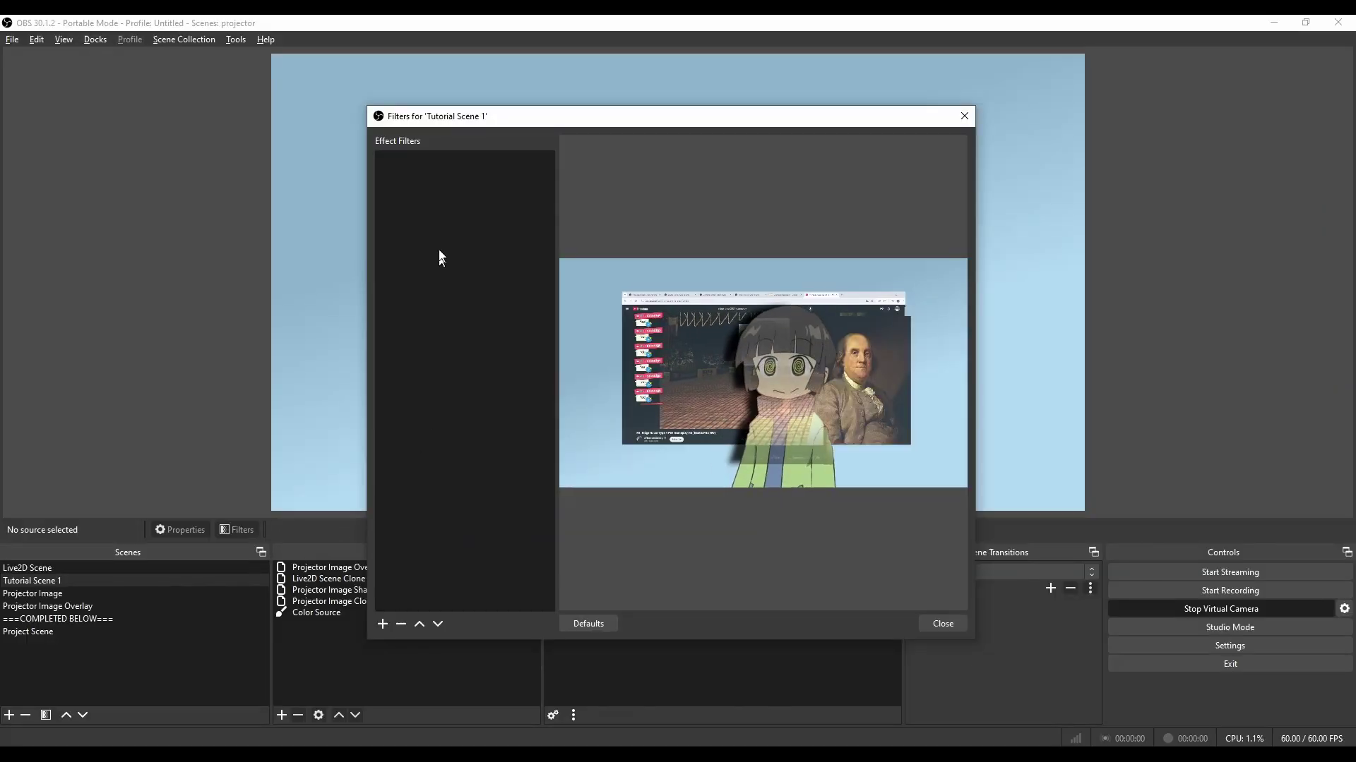
mouse_move(459, 248)
left_click(575, 264)
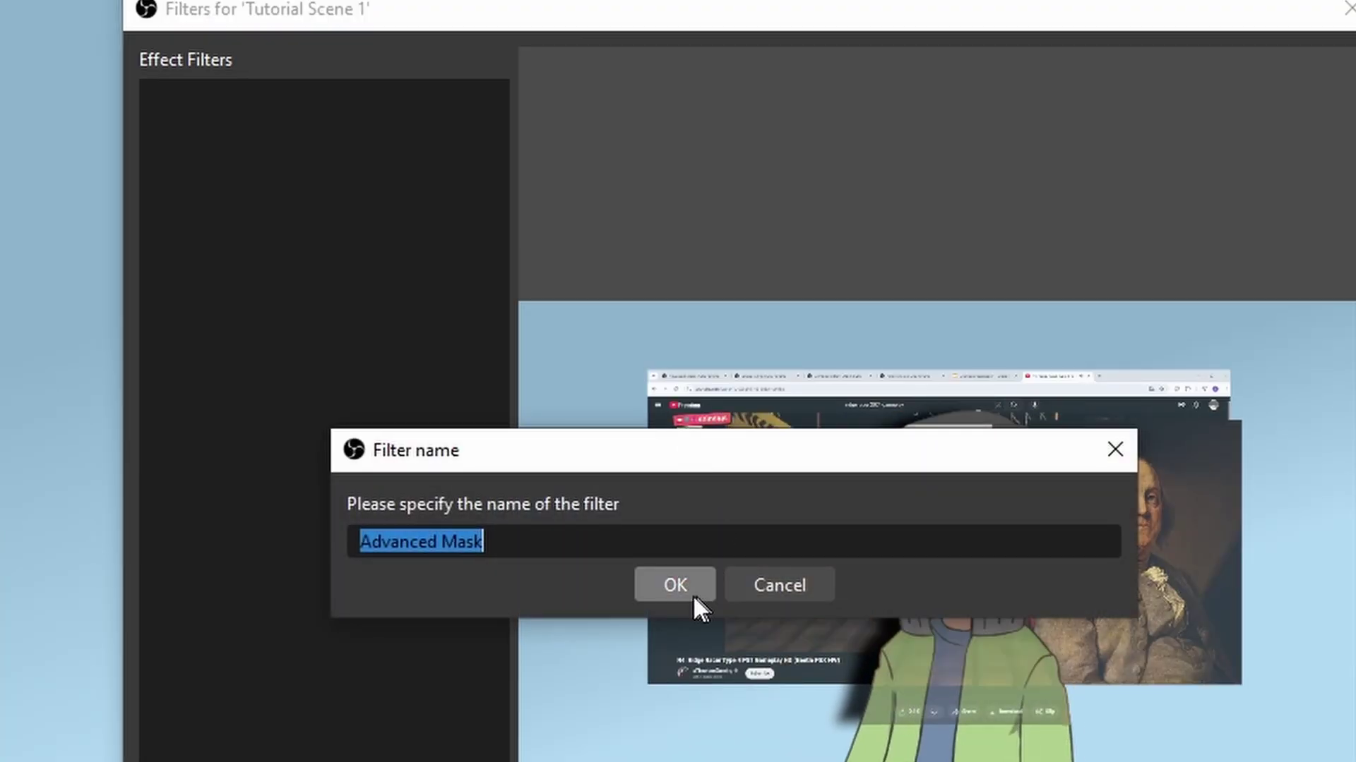
left_click(639, 395)
left_click_drag(598, 124, 492, 139)
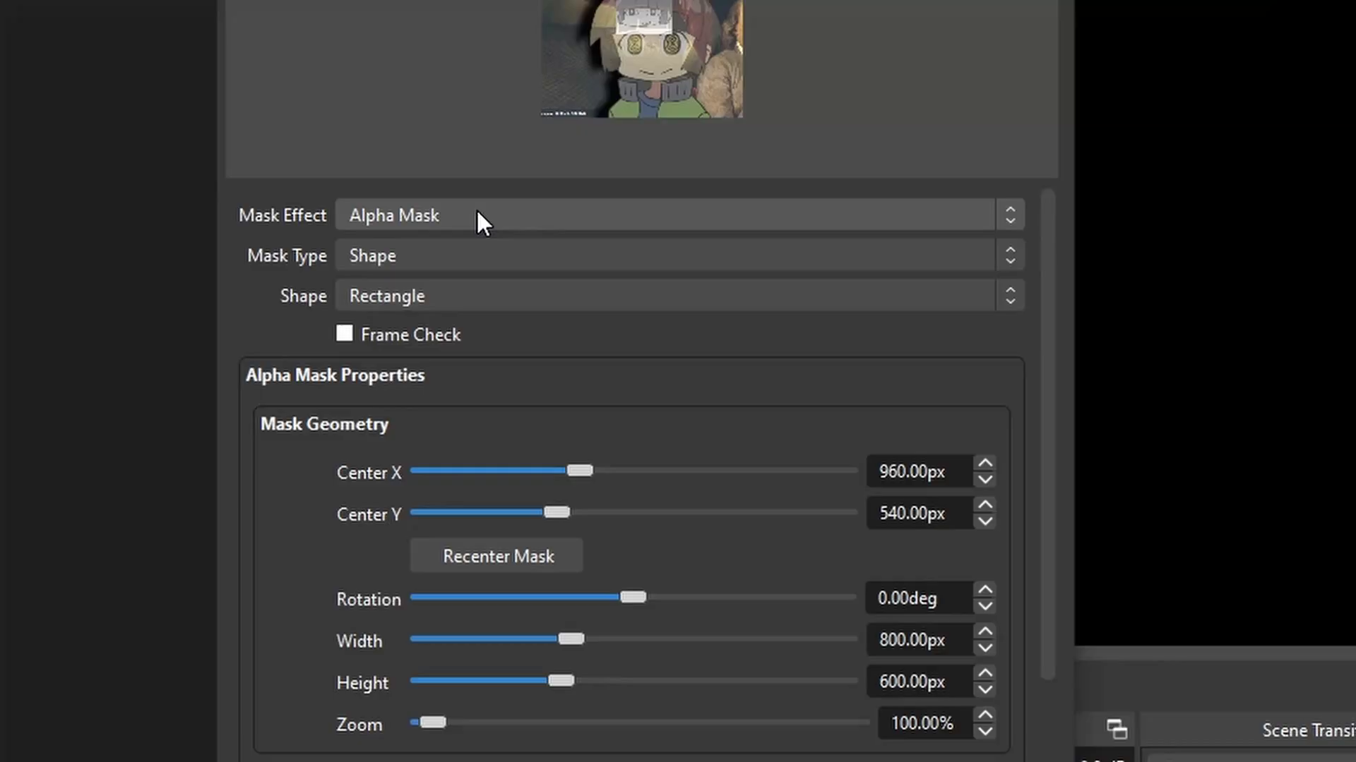
left_click(579, 299)
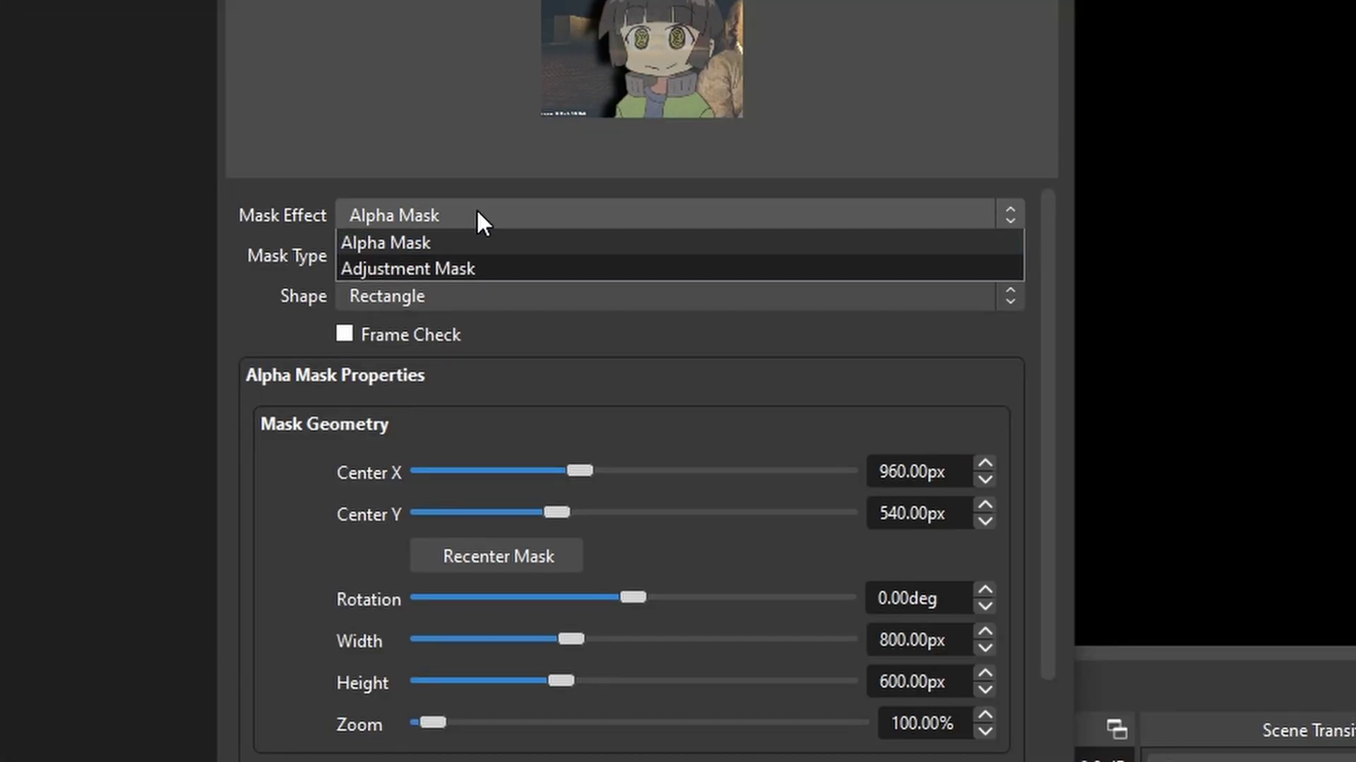
left_click(466, 271)
left_click(272, 378)
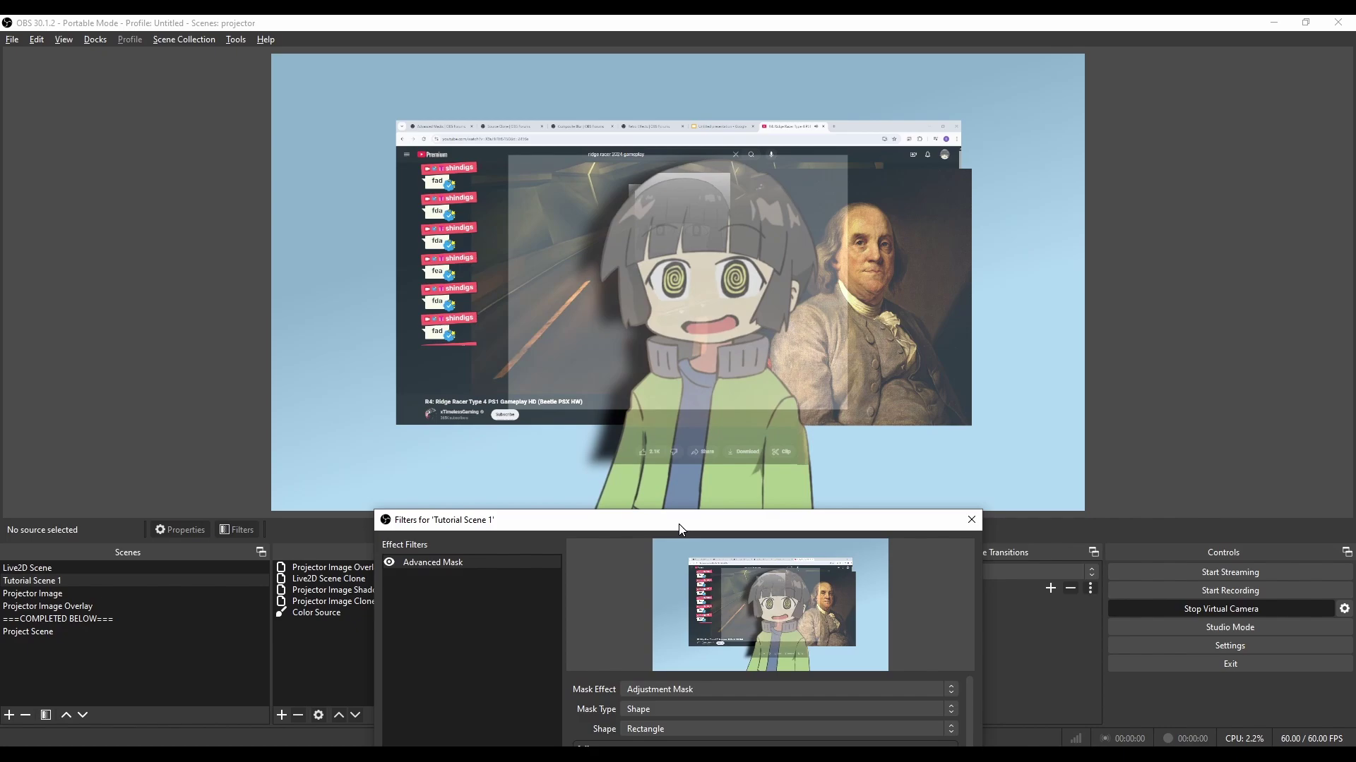
Resize the mask to 1491×942 px and give it Outer feathering.
left_click_drag(679, 524, 338, 138)
scroll(302, 518, "down", 2)
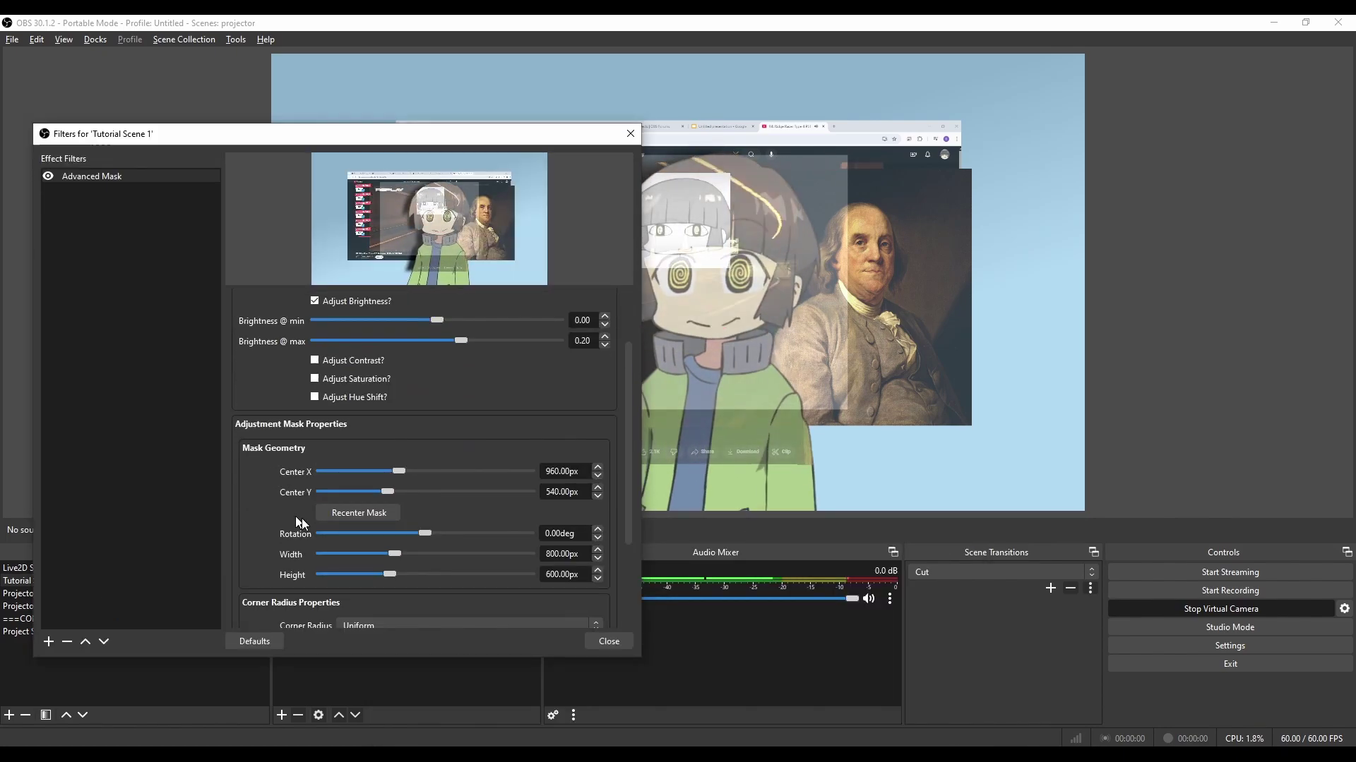
mouse_move(398, 549)
left_mouse_down()
mouse_move(413, 549)
mouse_move(401, 573)
left_mouse_up()
scroll(278, 535, "down", 3)
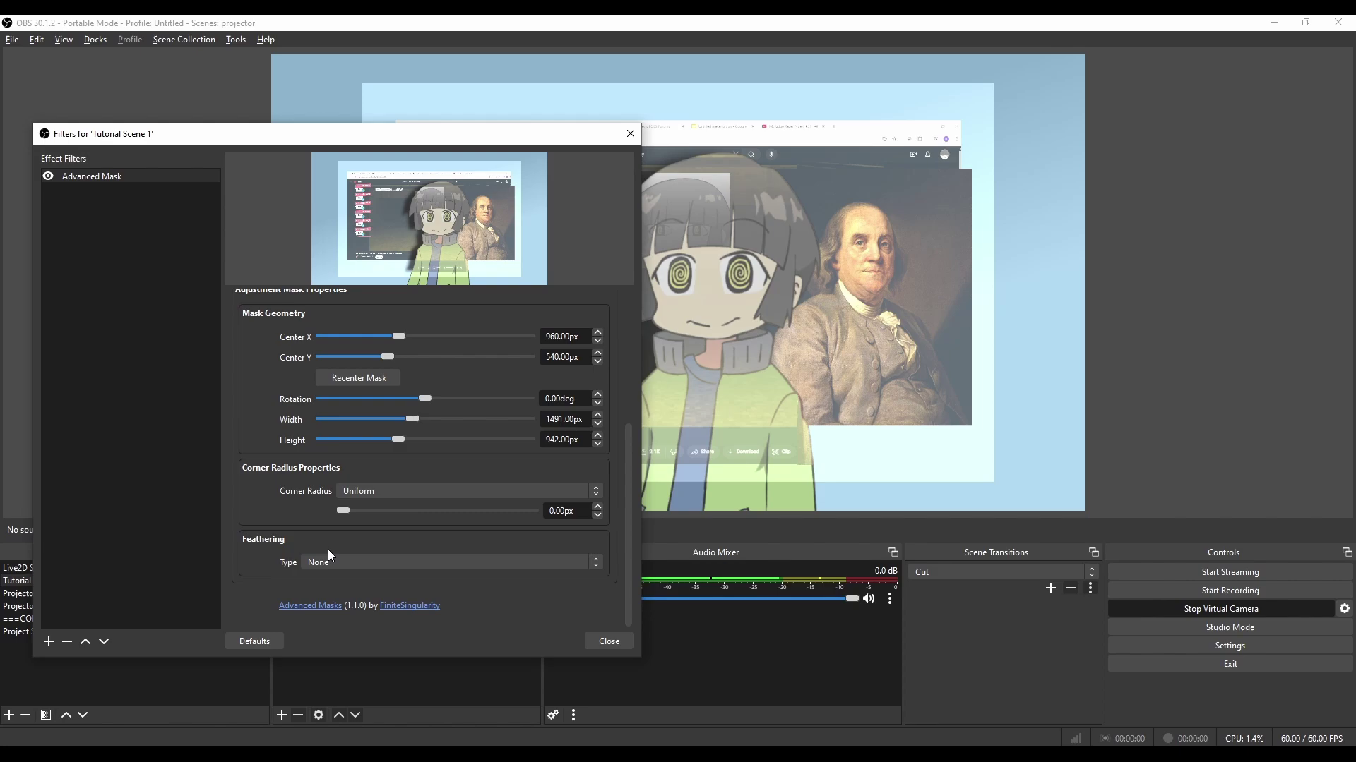
left_click(323, 568)
left_click(313, 606)
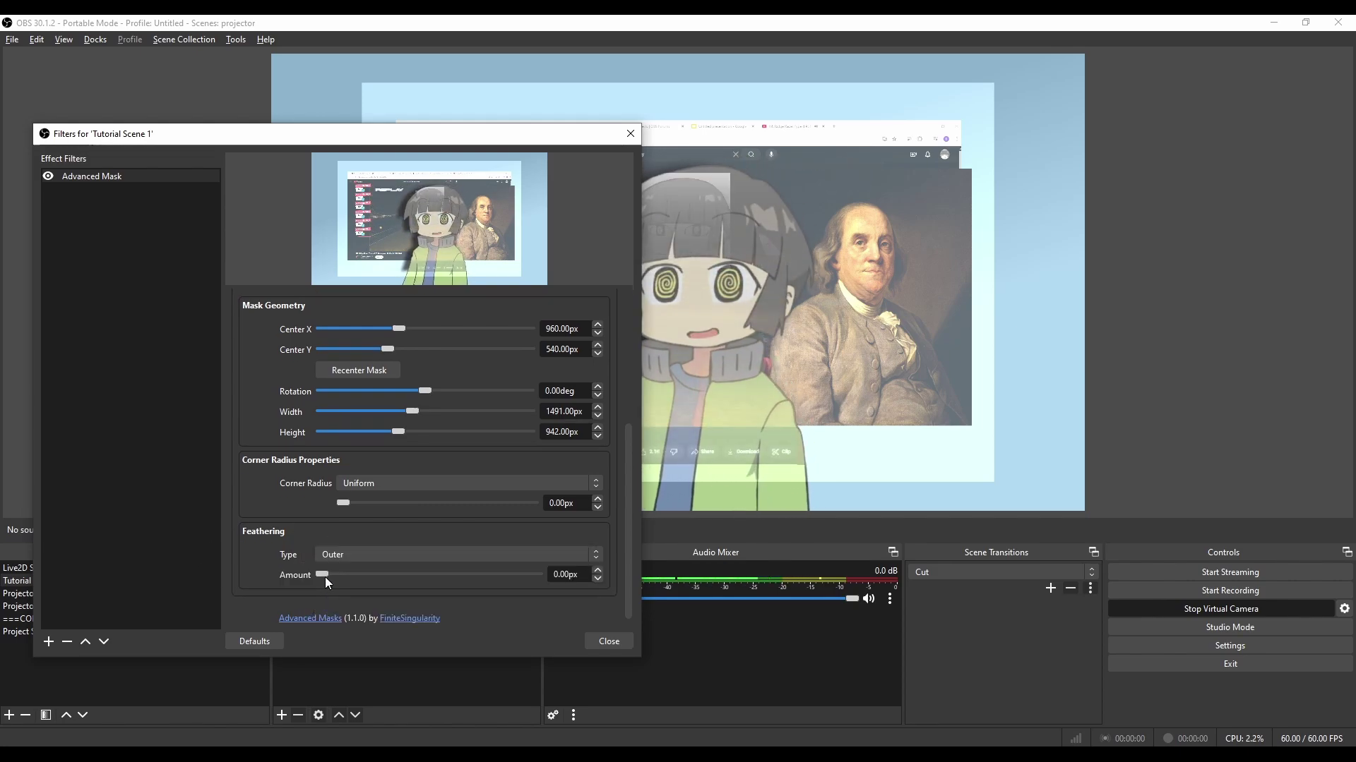
left_click_drag(325, 578, 367, 578)
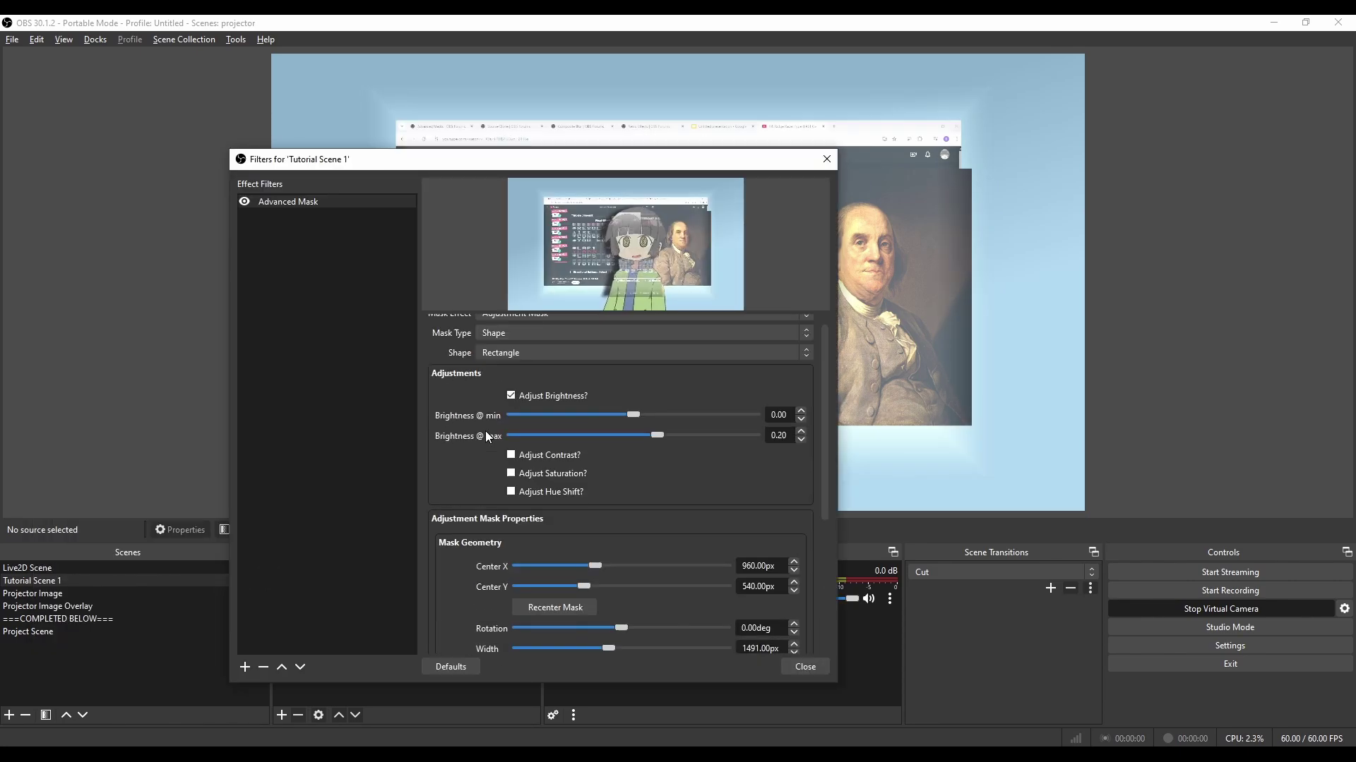
Lower the mask's Brightness @ min to -0.27 and fine-tune the feather amount.
scroll(487, 438, "up", 1)
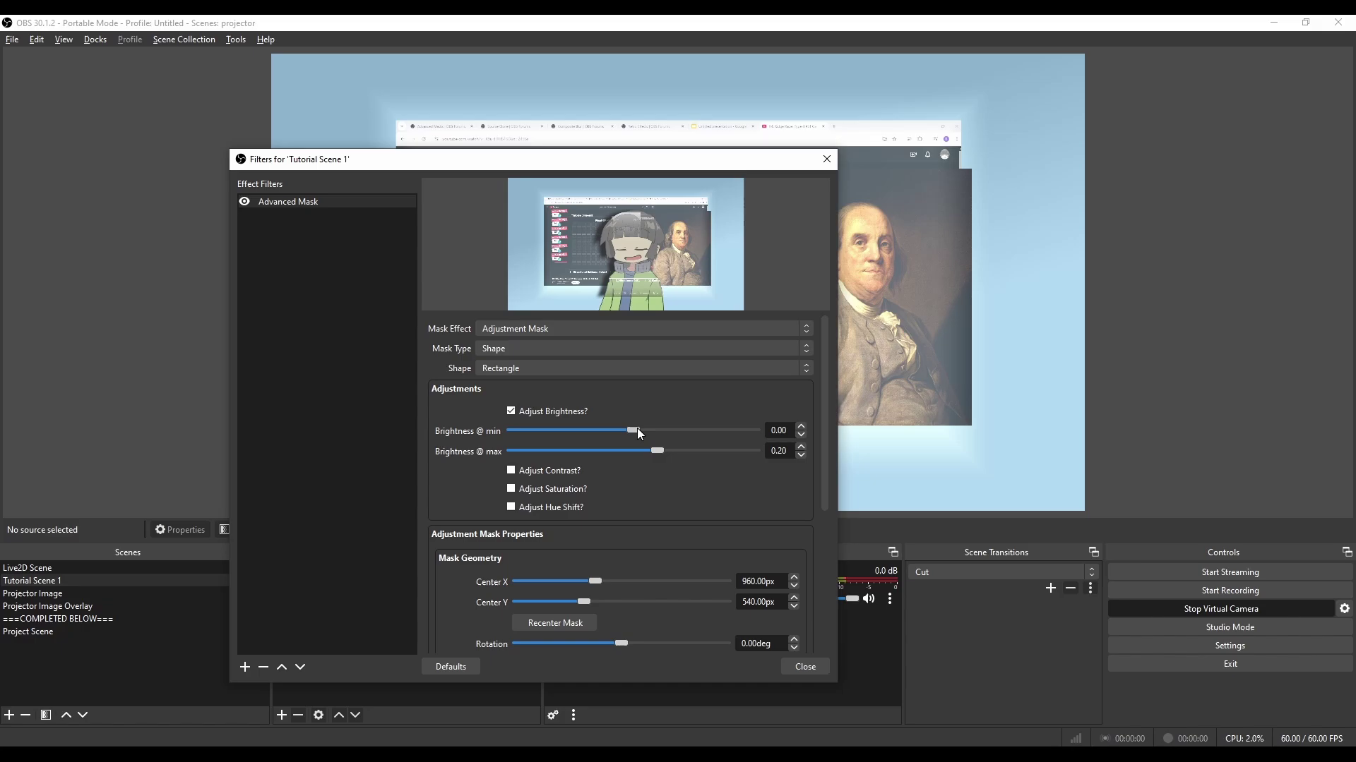
left_click_drag(632, 430, 603, 433)
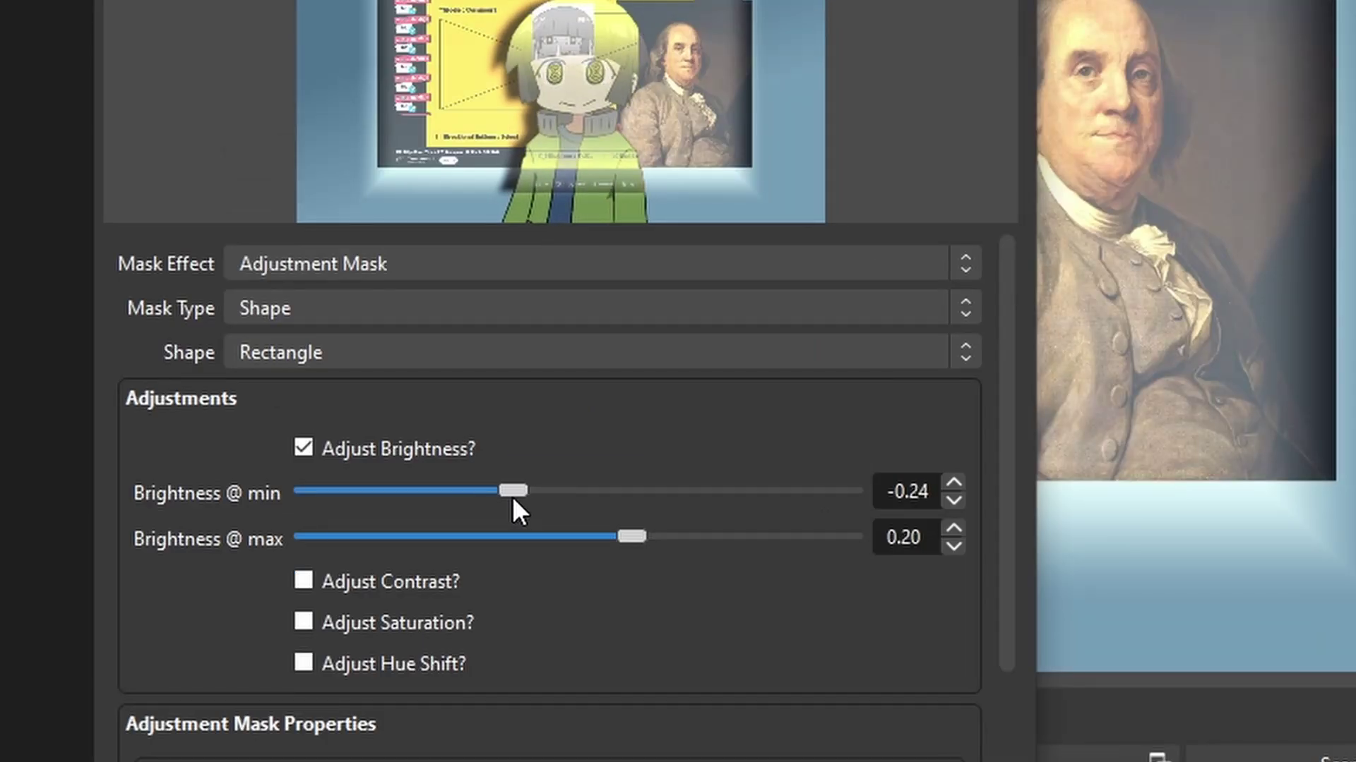
left_click_drag(511, 497, 502, 497)
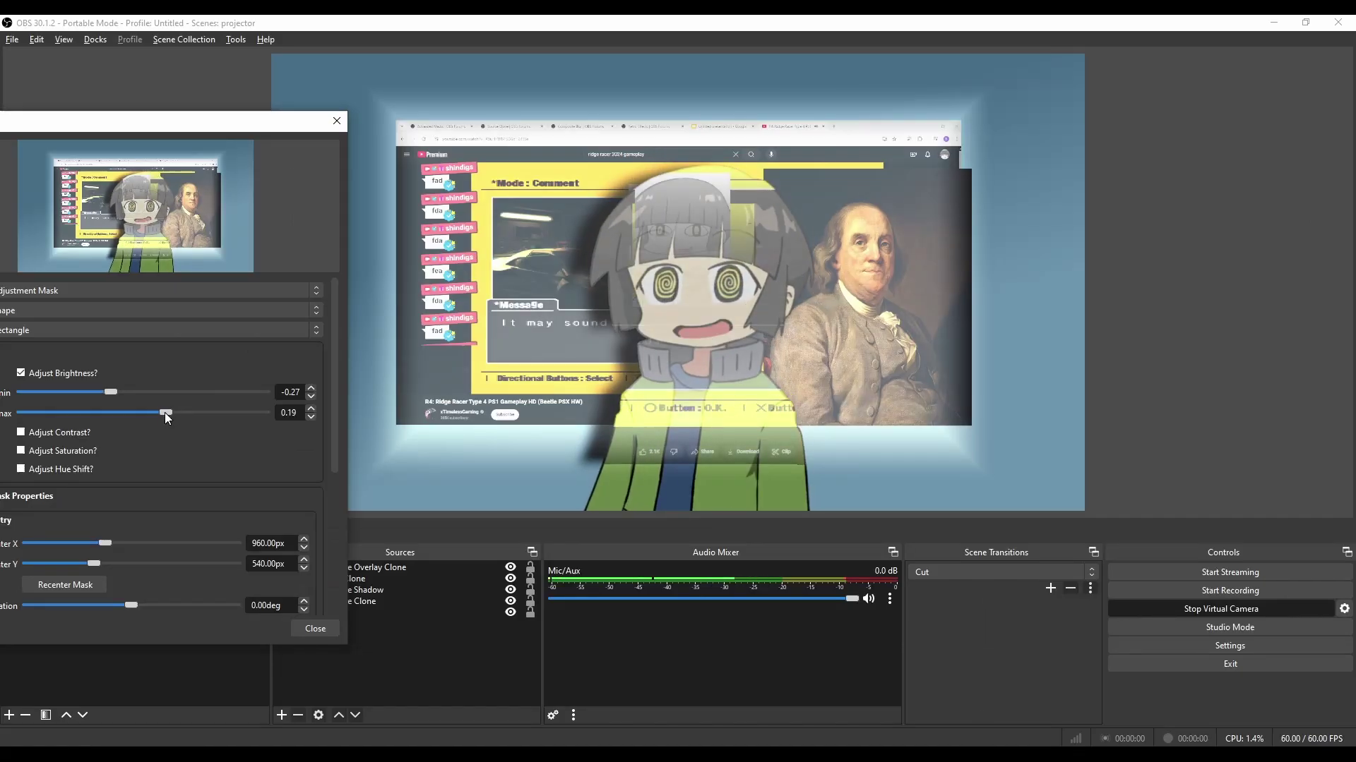
scroll(106, 480, "down", 6)
left_click_drag(87, 545, 86, 544)
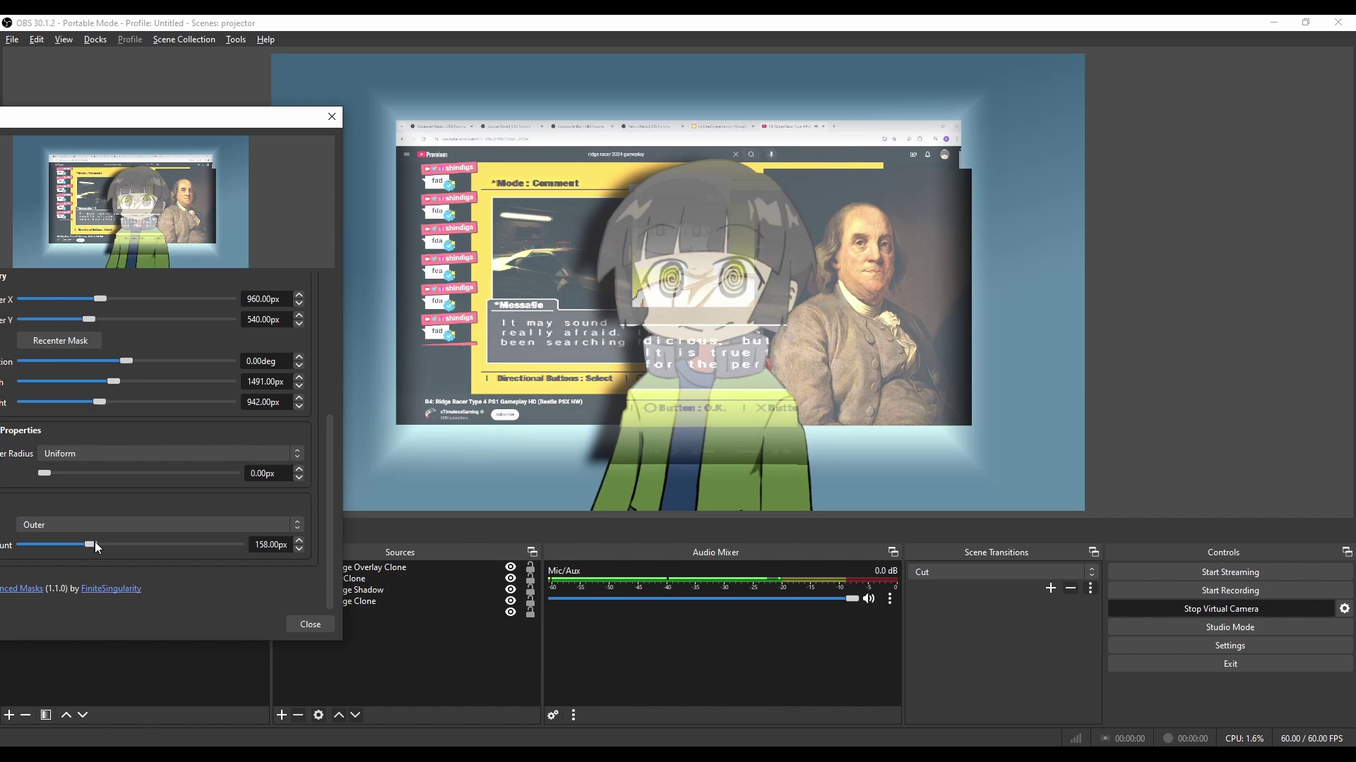
left_click_drag(75, 118, 427, 138)
left_click(684, 137)
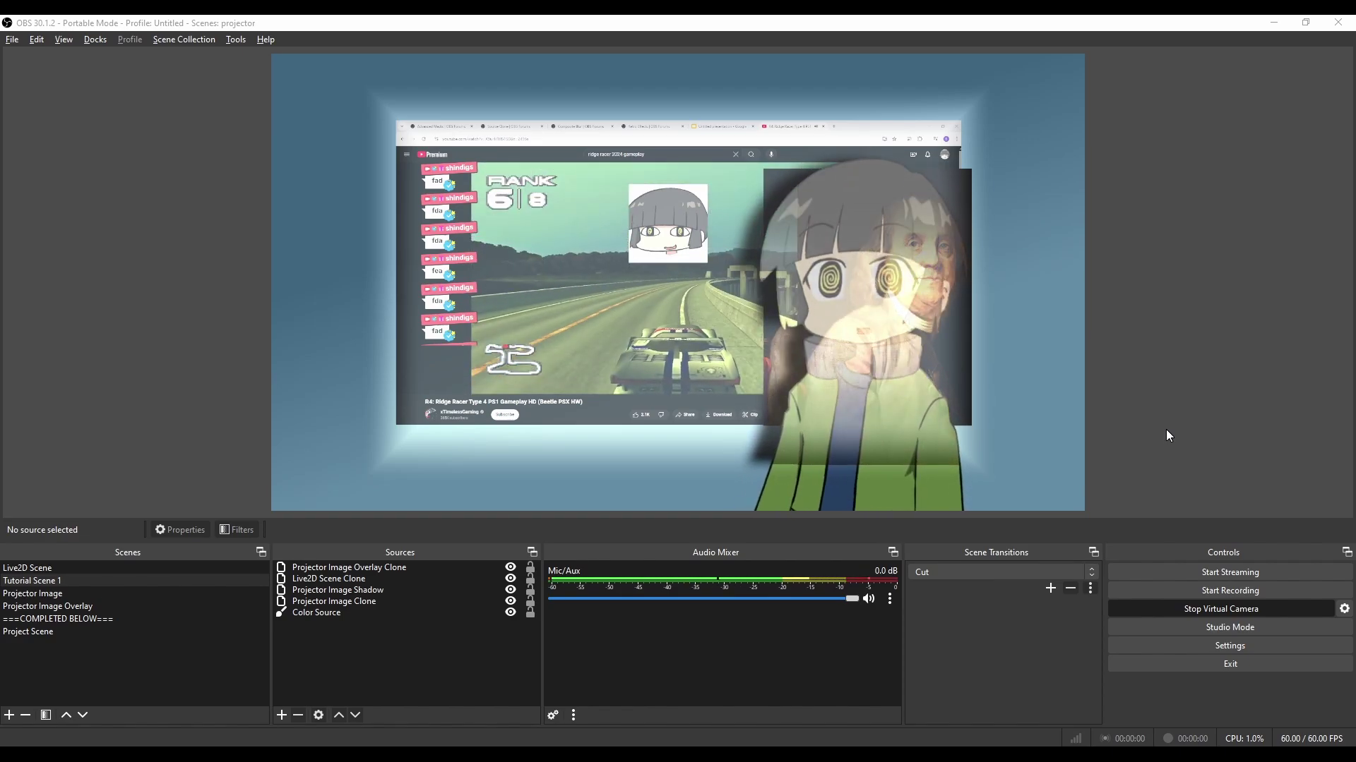
Dismiss the OBS window menu and let the projection switch to the LIKE AND SUBSCRIBE card.
right_click(1098, 22)
key("alt+Tab")
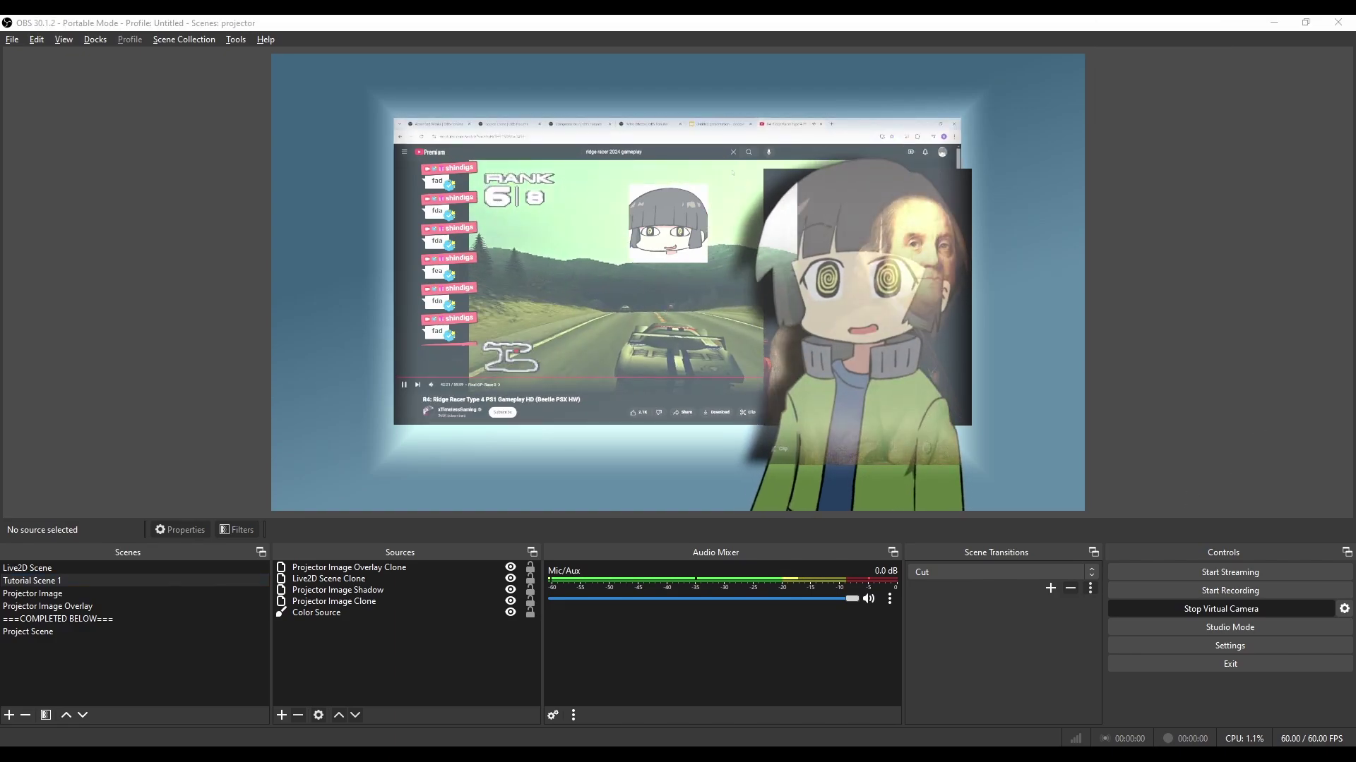